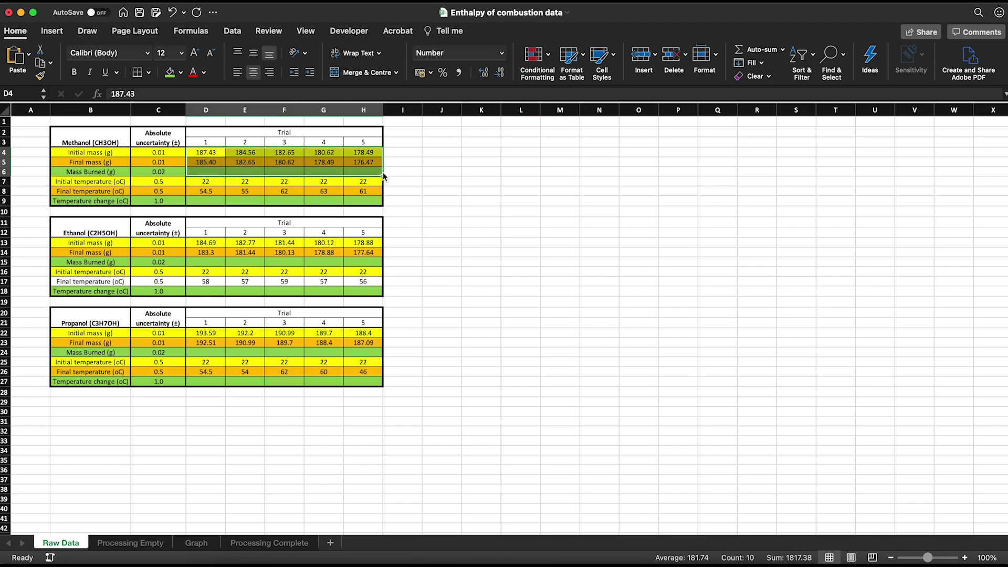
# Format the methanol mass values in D4:H6 as numbers with two decimal places.
pyautogui.press('super+1')
pyautogui.click(382, 126)
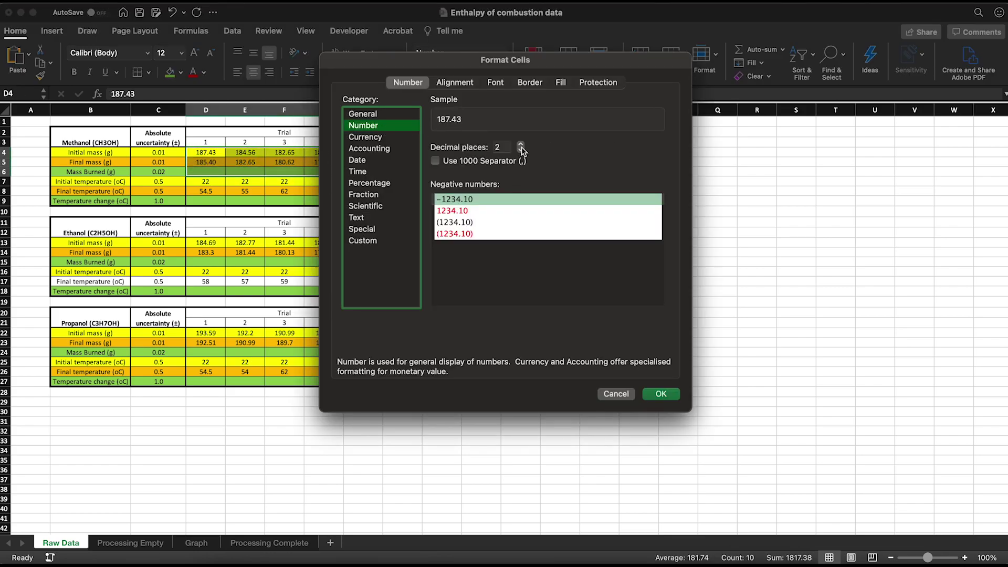
pyautogui.click(660, 393)
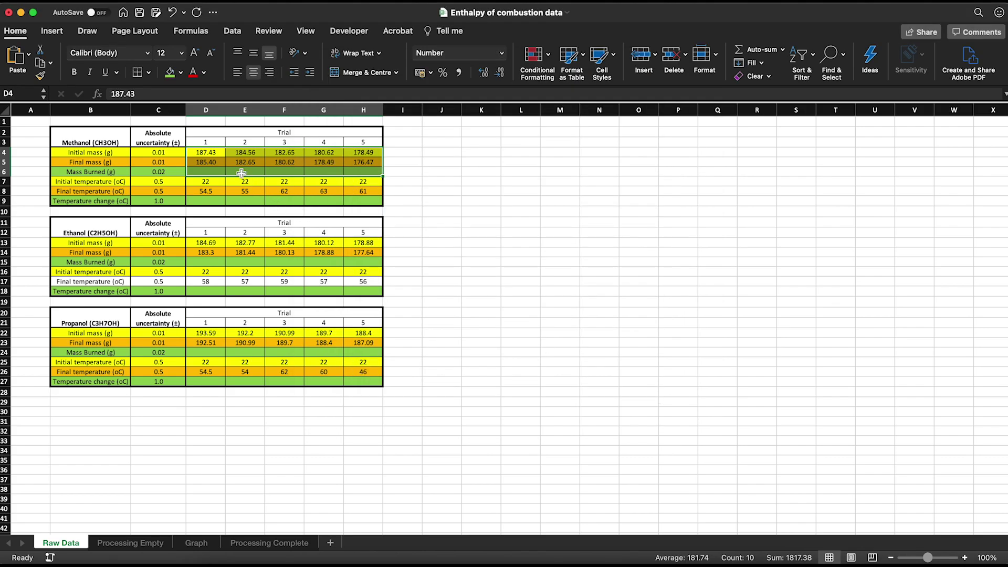
# Format the methanol temperature values in D7:H9 as numbers with one decimal place.
pyautogui.click(167, 183)
pyautogui.moveTo(208, 181); pyautogui.dragTo(375, 201)
pyautogui.press('super+1')
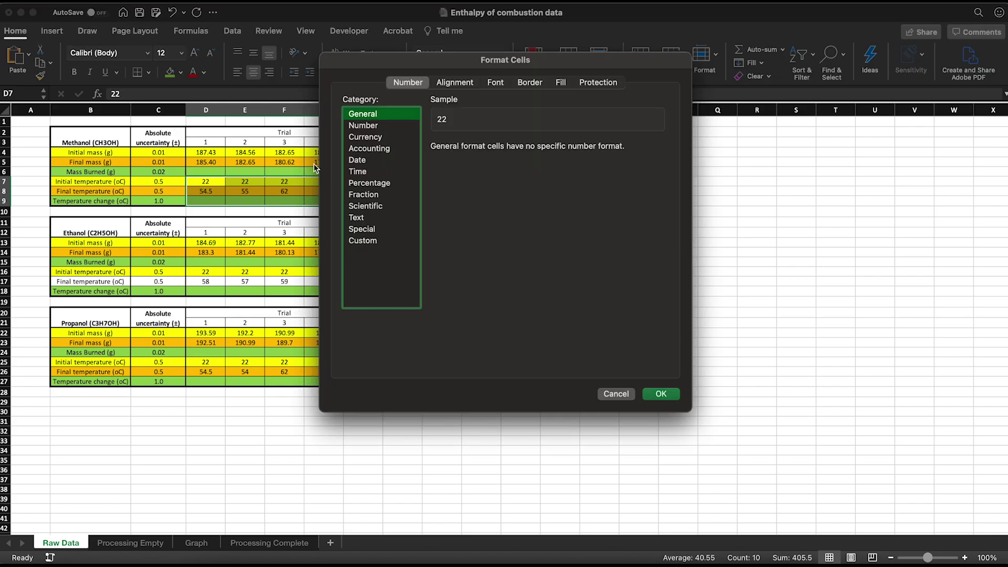
pyautogui.click(379, 128)
pyautogui.click(521, 150)
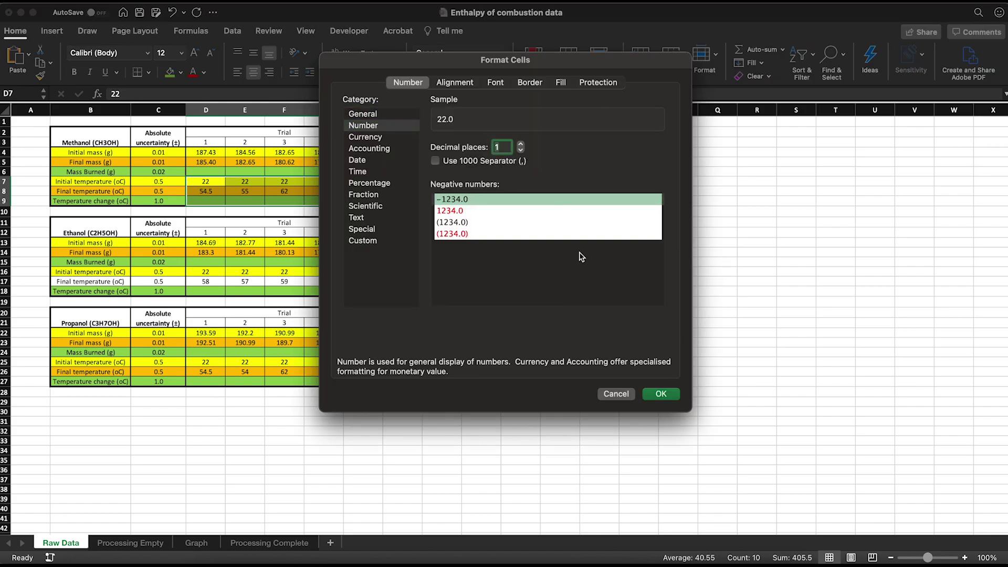
pyautogui.click(661, 394)
# Fill the ethanol final temperature row, B17:H17, with orange to match the other tables.
pyautogui.click(229, 280)
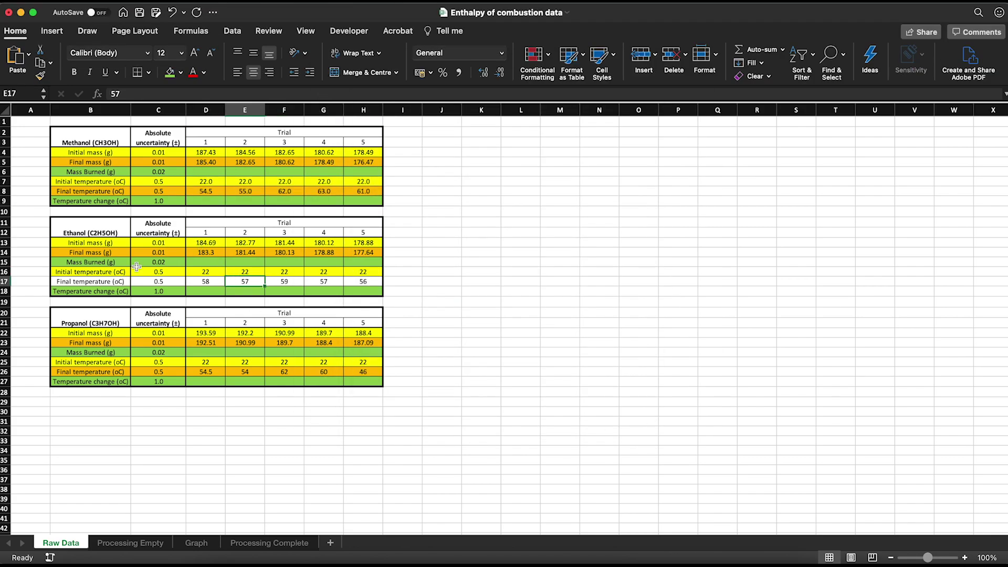
pyautogui.click(102, 281)
pyautogui.press('shift+super+Right')
pyautogui.press('super+1')
pyautogui.press('Escape')
pyautogui.click(135, 283)
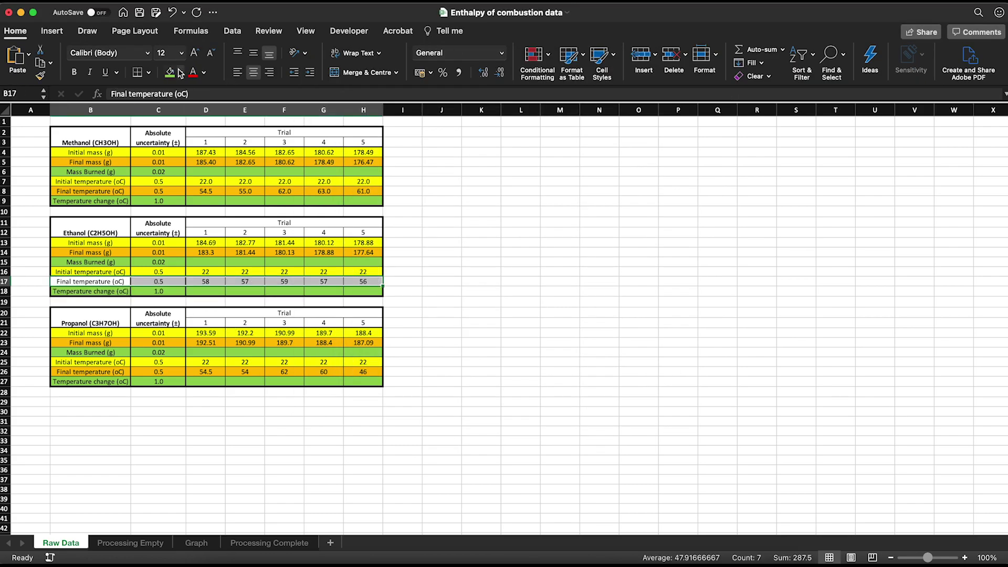
# Format the ethanol mass rows and their uncertainties in C13:H15 as numbers with two decimal places.
pyautogui.click(284, 252)
pyautogui.moveTo(354, 261); pyautogui.dragTo(167, 244)
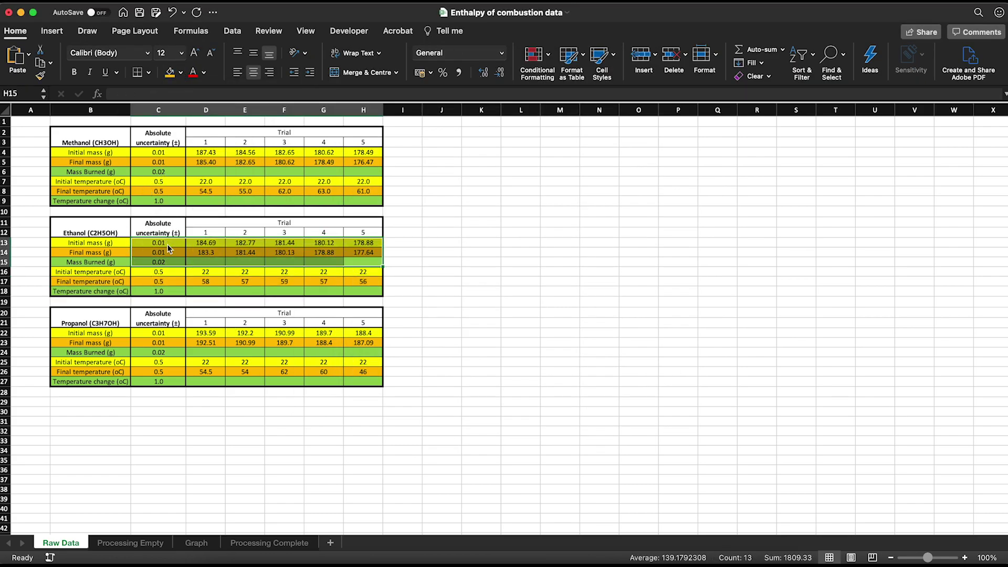
pyautogui.press('super+1')
pyautogui.click(358, 125)
pyautogui.click(661, 393)
# Format the propanol mass rows and their uncertainties in C22:H24 as numbers with two decimal places.
pyautogui.moveTo(158, 332); pyautogui.dragTo(377, 360)
pyautogui.press('super+1')
pyautogui.click(358, 126)
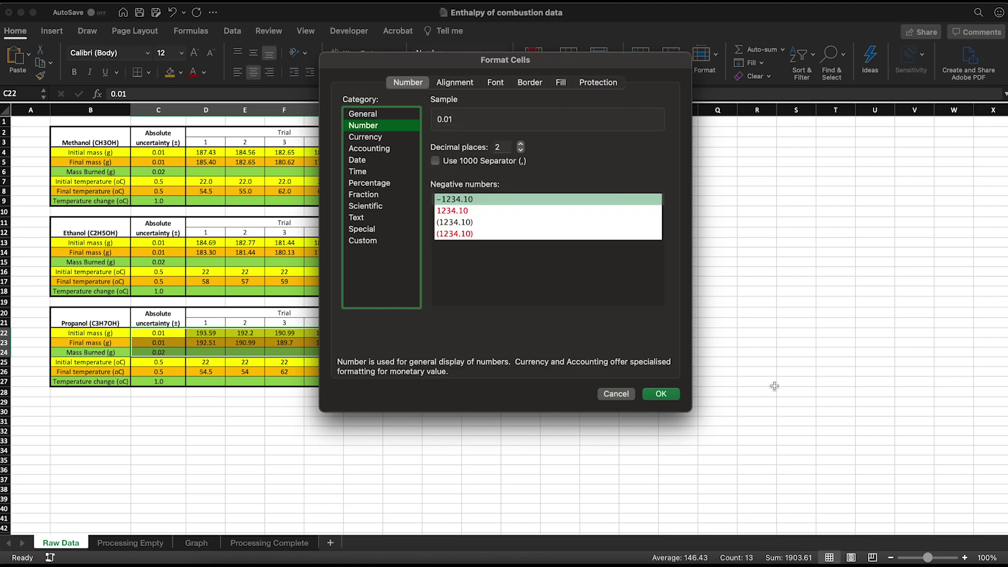
pyautogui.click(660, 394)
# Apply the one-decimal Number format to the methanol and ethanol temperature rows with their uncertainties, C7:H9 and C16:H18.
pyautogui.moveTo(158, 181); pyautogui.dragTo(377, 203)
pyautogui.press('super+1')
pyautogui.click(660, 393)
pyautogui.moveTo(158, 272); pyautogui.dragTo(370, 295)
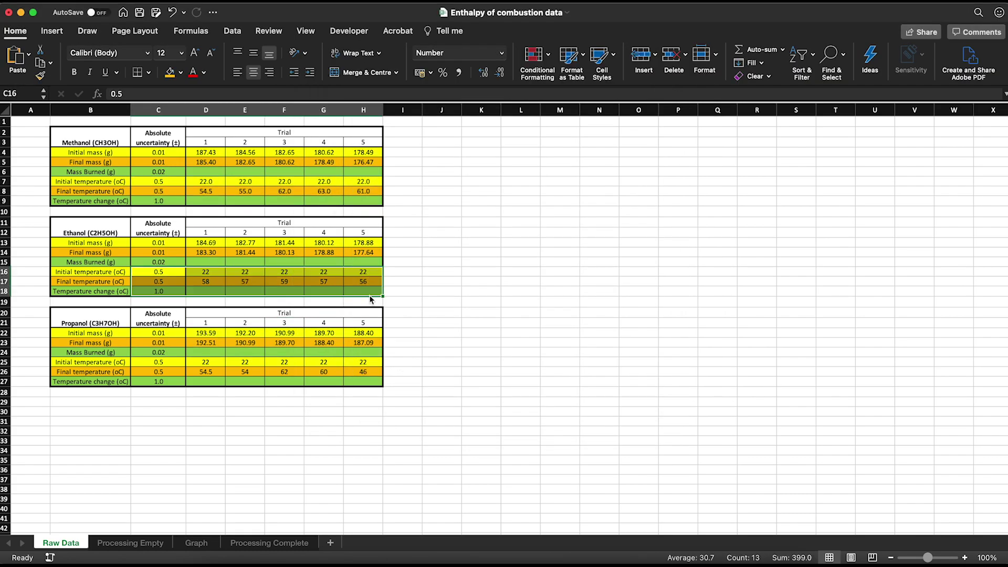
pyautogui.press('super+1')
pyautogui.click(362, 125)
pyautogui.click(661, 394)
# Format the propanol temperature rows and their uncertainties in C25:H27 as numbers with one decimal place.
pyautogui.click(284, 352)
pyautogui.moveTo(153, 366); pyautogui.dragTo(377, 382)
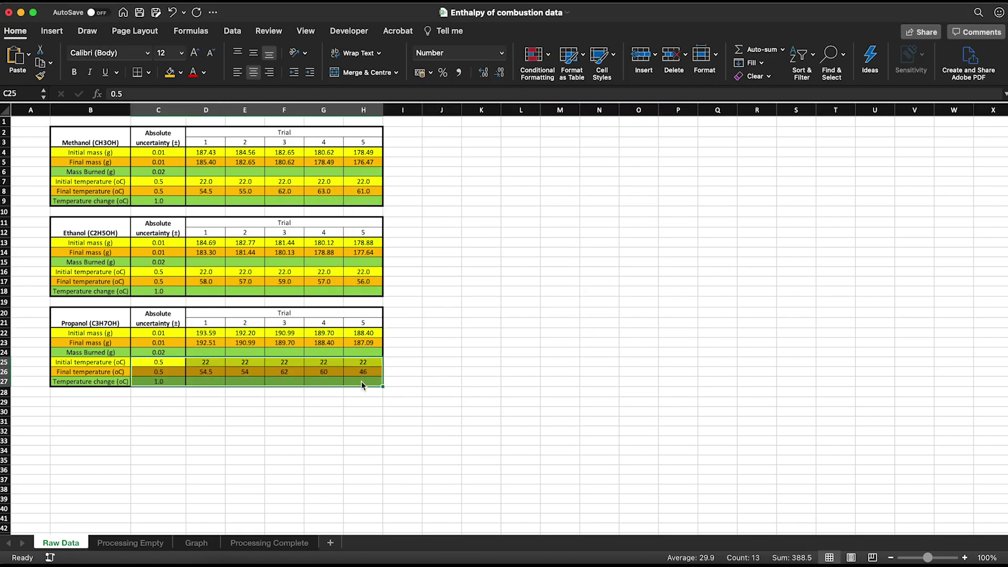
pyautogui.press('super+1')
pyautogui.click(361, 126)
pyautogui.click(660, 394)
pyautogui.click(459, 294)
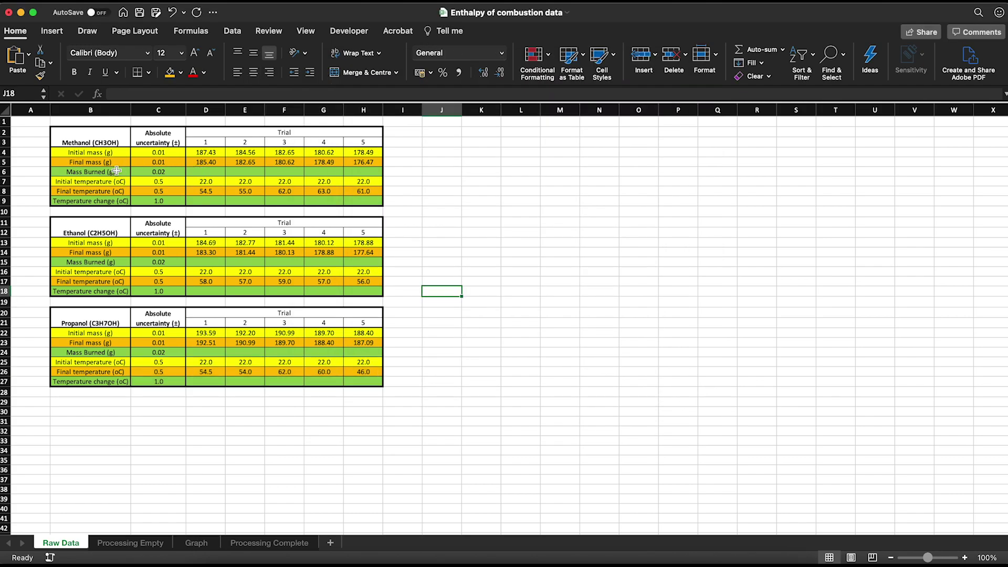
# Calculate methanol's mass burned in D6 with =D4-D5 and copy the formula across to trial 5 in H6.
pyautogui.click(214, 172)
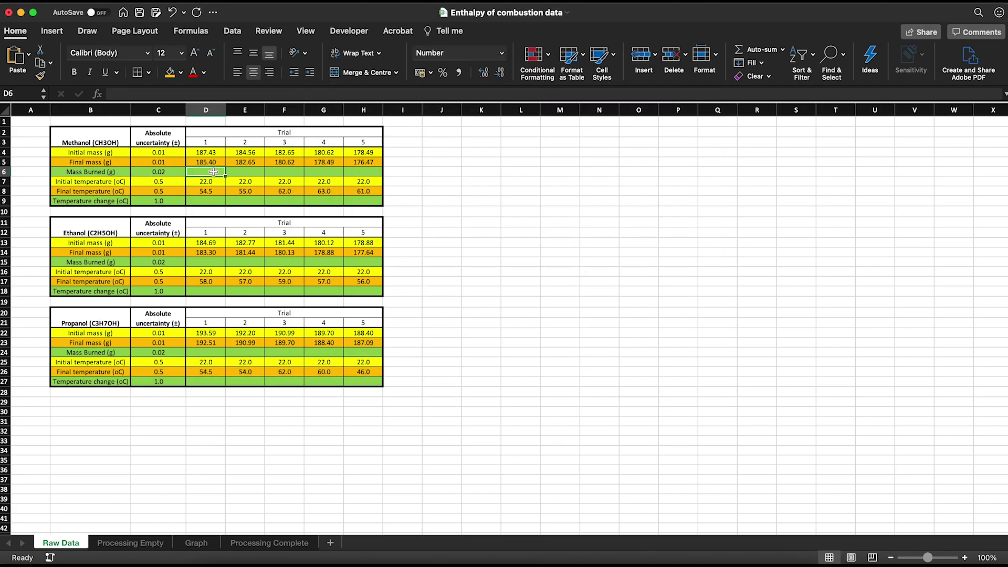
pyautogui.doubleClick(208, 172)
pyautogui.click(151, 95)
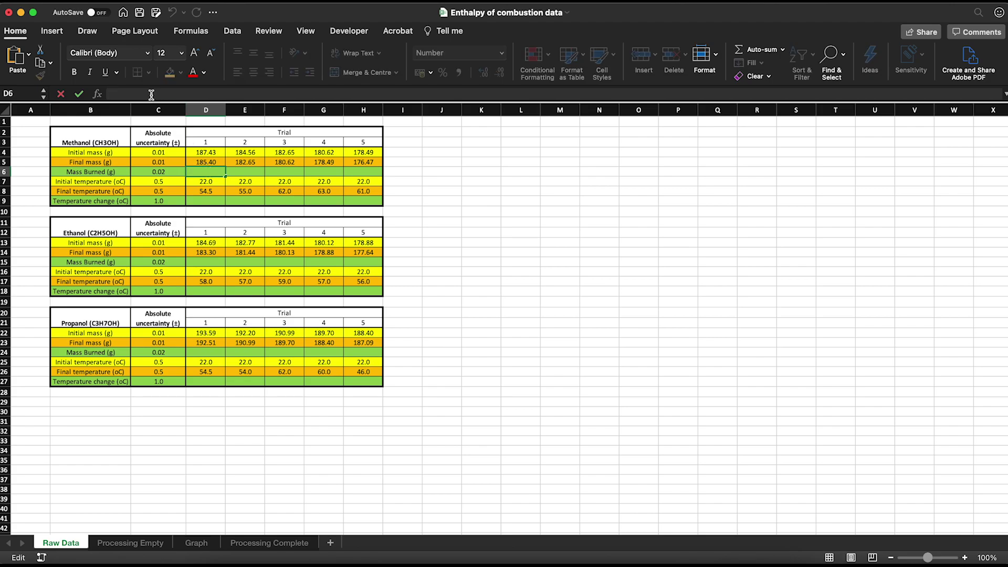
pyautogui.write('=')
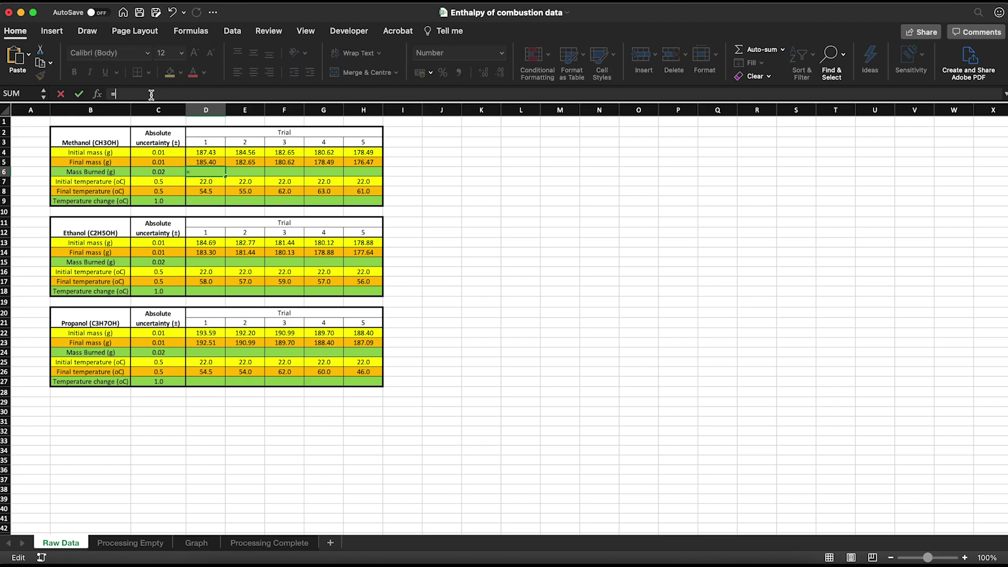
pyautogui.click(212, 153)
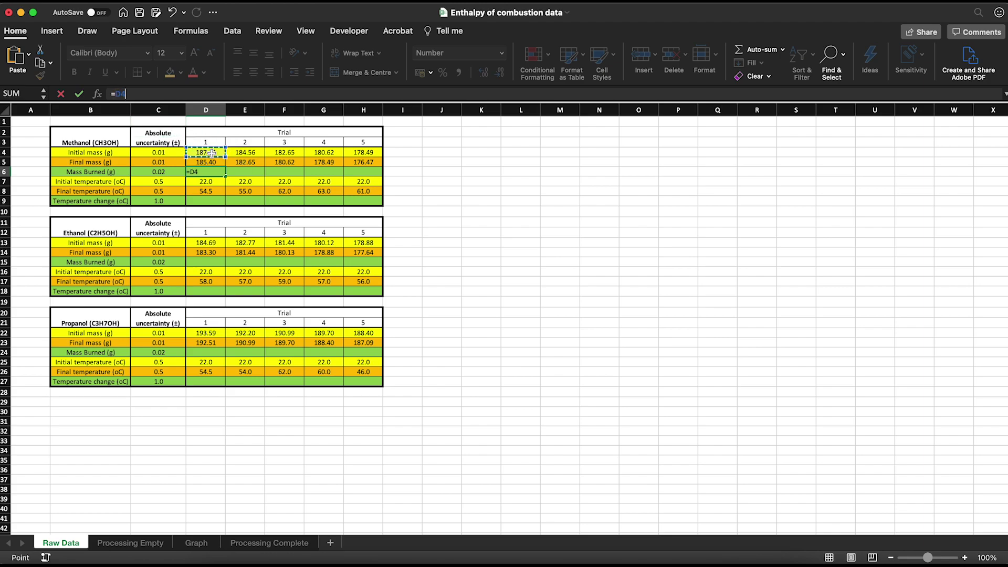
pyautogui.write('-')
pyautogui.click(214, 163)
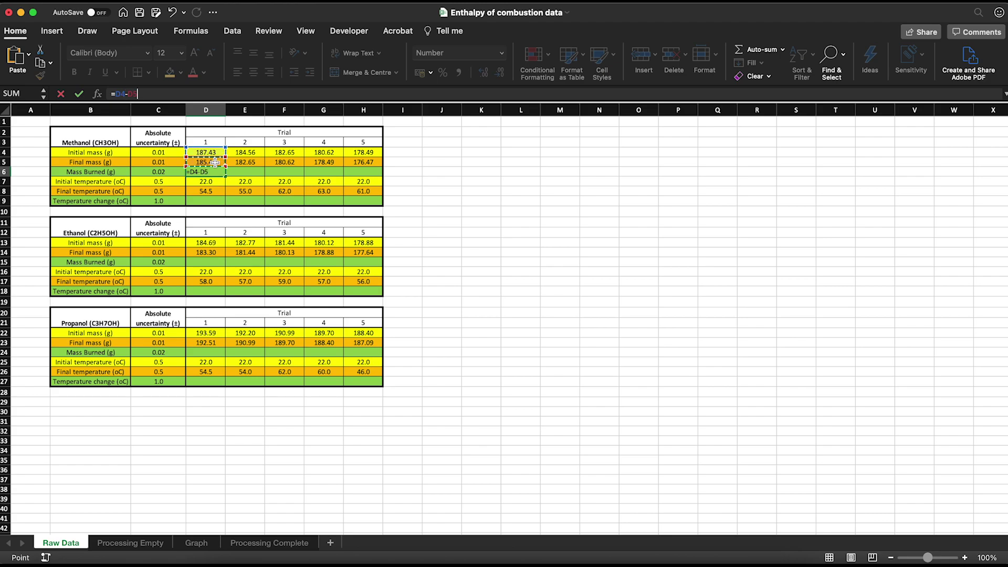
pyautogui.press('Return')
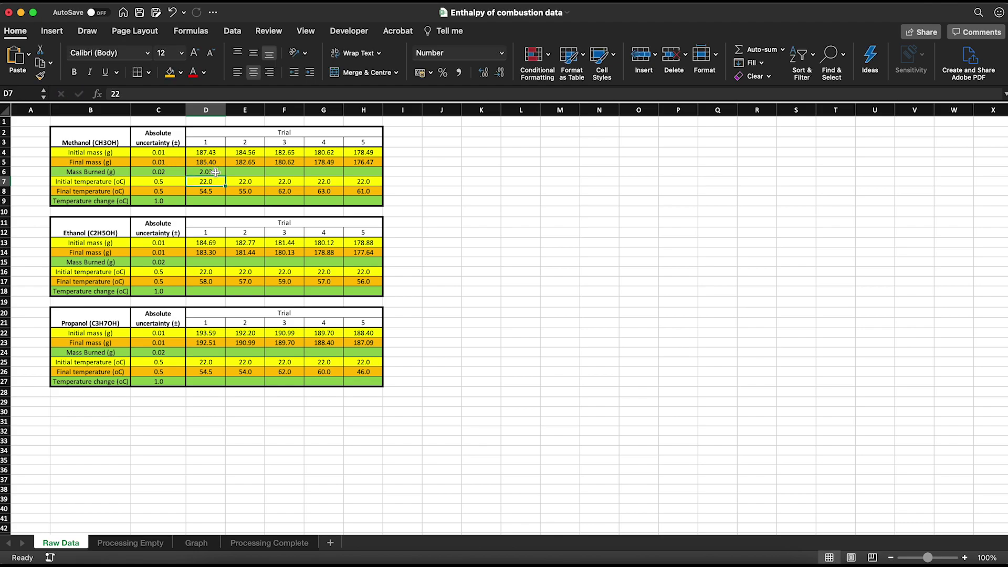
pyautogui.click(211, 172)
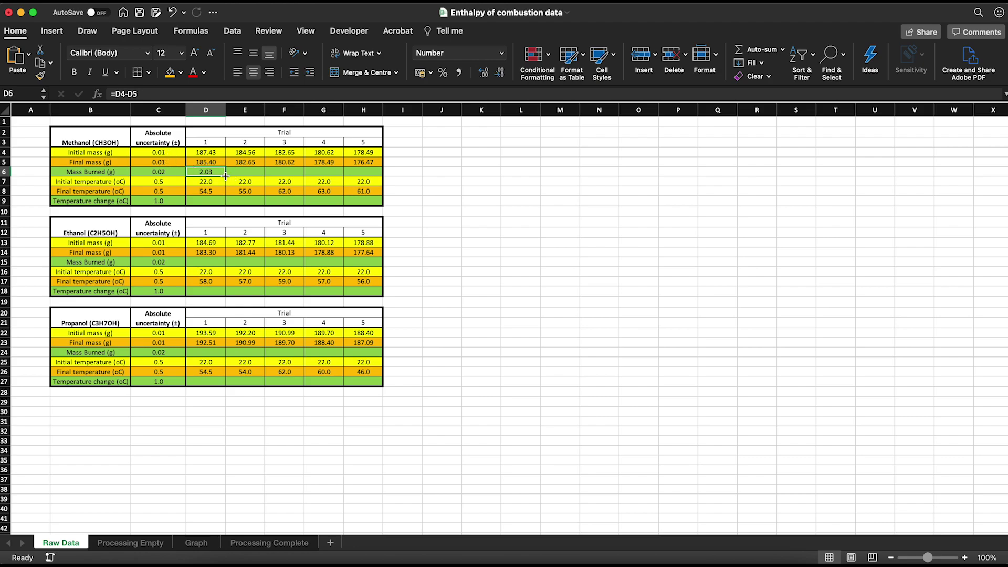
pyautogui.moveTo(225, 176); pyautogui.dragTo(371, 173)
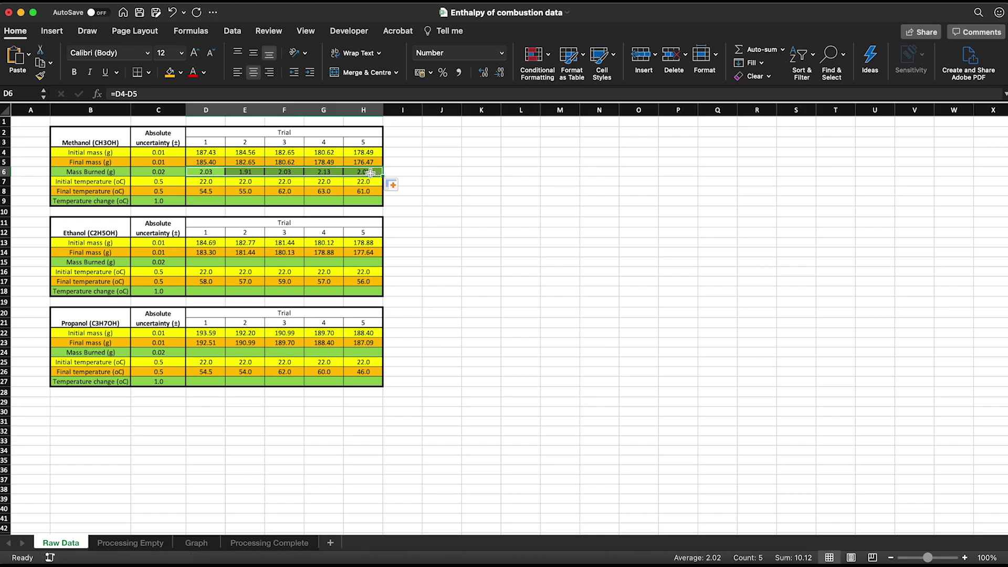
# Check how the copied mass burned formula references each trial's column in the methanol table.
pyautogui.click(208, 161)
pyautogui.click(207, 171)
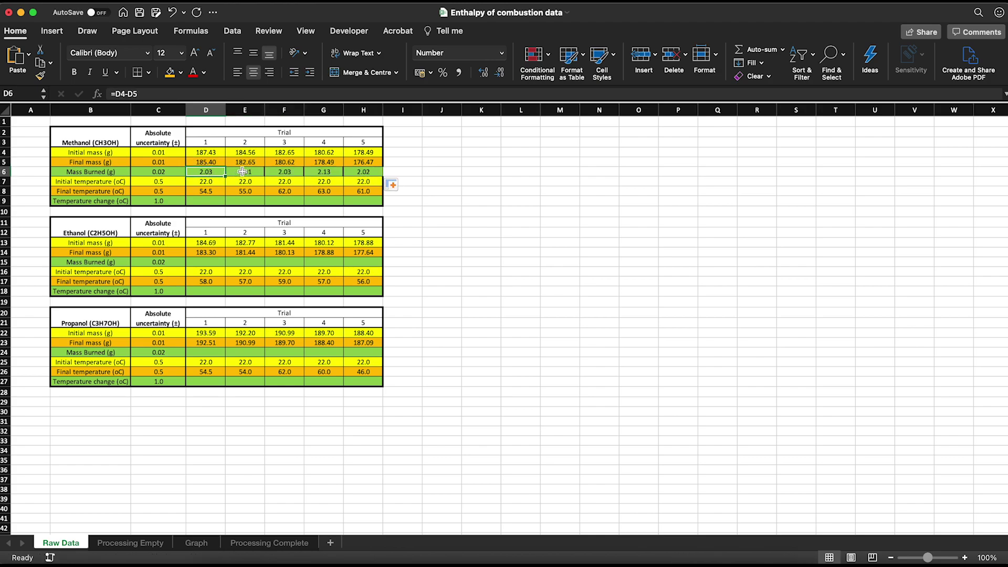
pyautogui.click(242, 172)
pyautogui.click(272, 173)
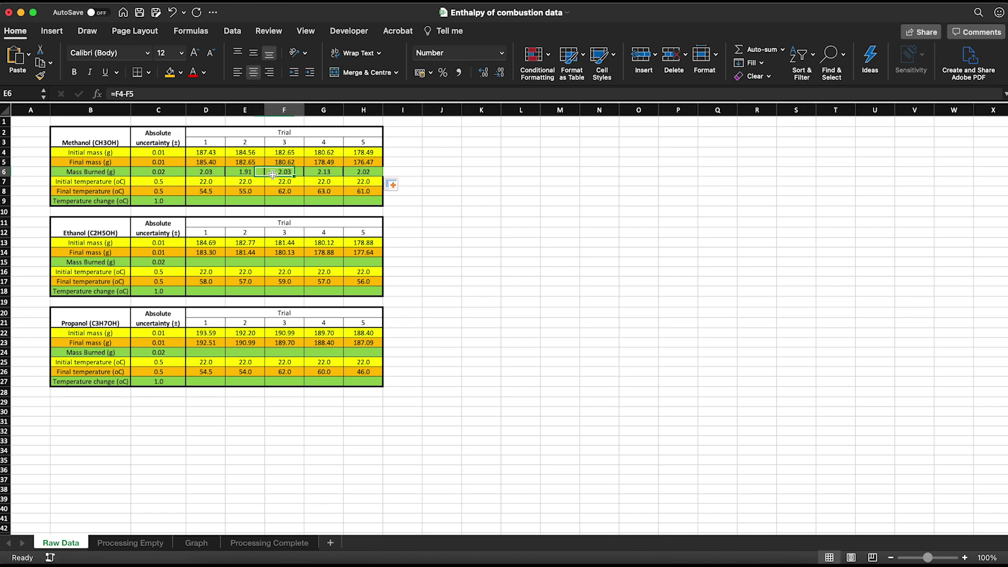
pyautogui.click(245, 109)
pyautogui.click(284, 109)
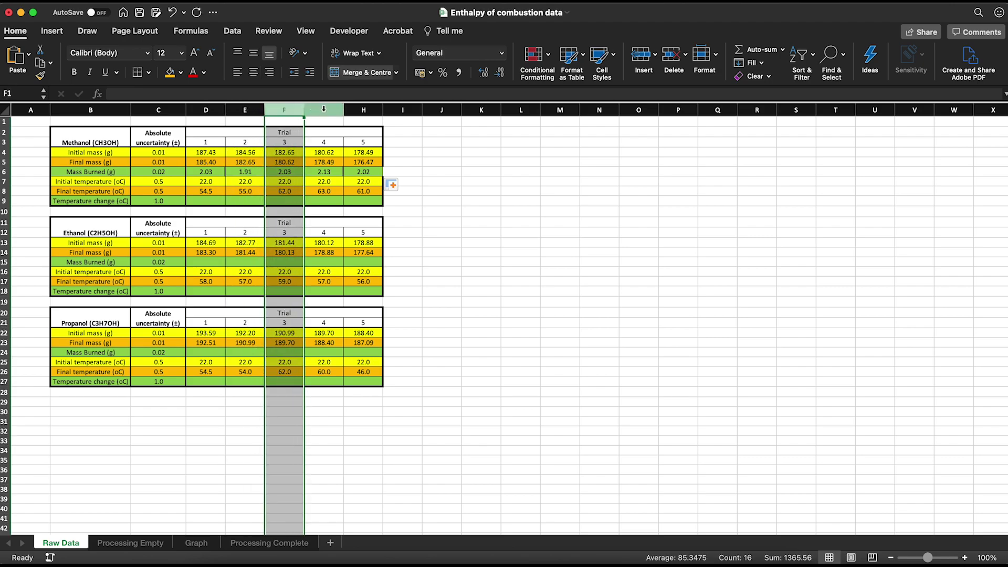
pyautogui.click(323, 110)
pyautogui.click(366, 174)
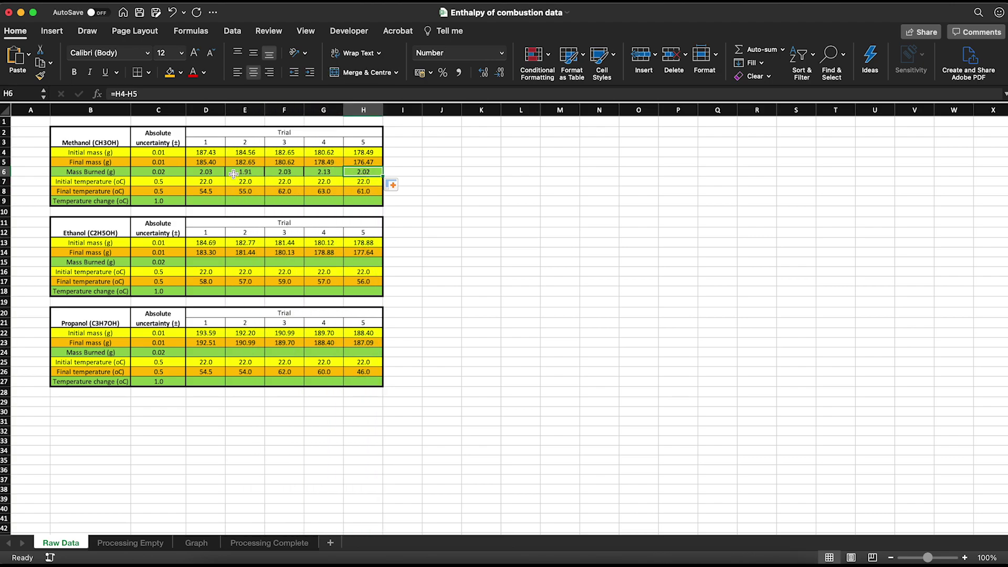
# Calculate methanol's temperature change in D9 with =D8-D7 and copy the formula across to trial 5 in H9.
pyautogui.click(202, 201)
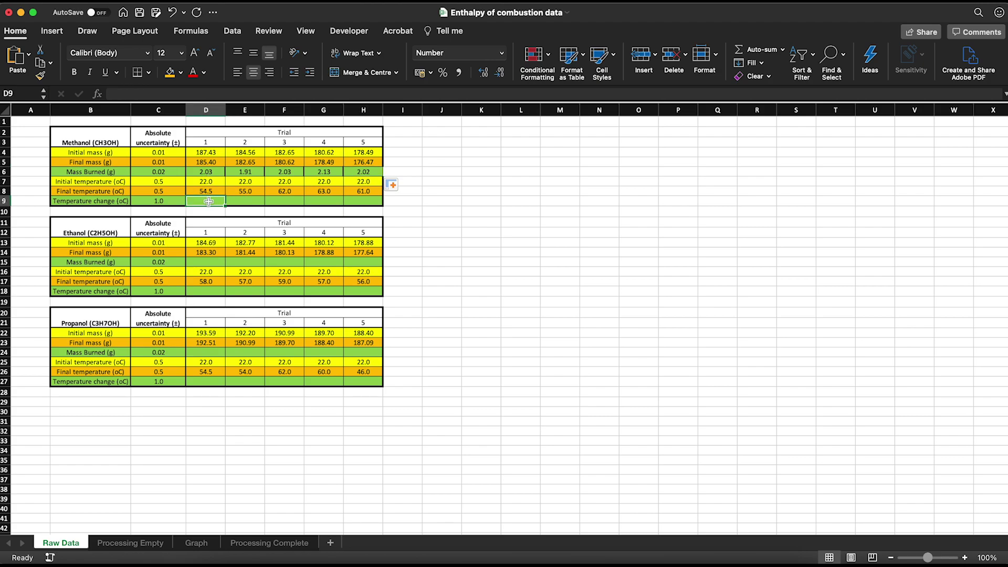
pyautogui.write('=')
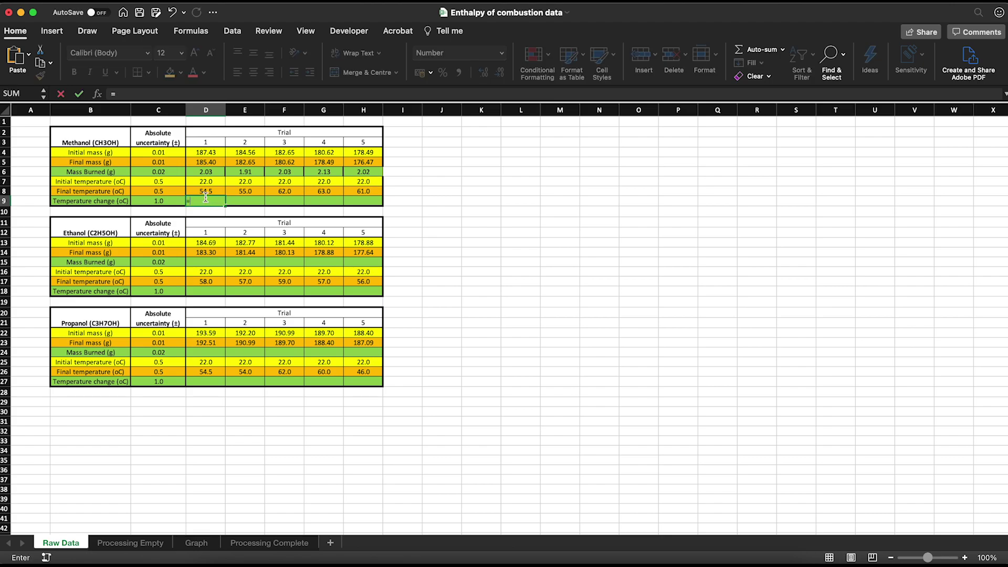
pyautogui.press('Up')
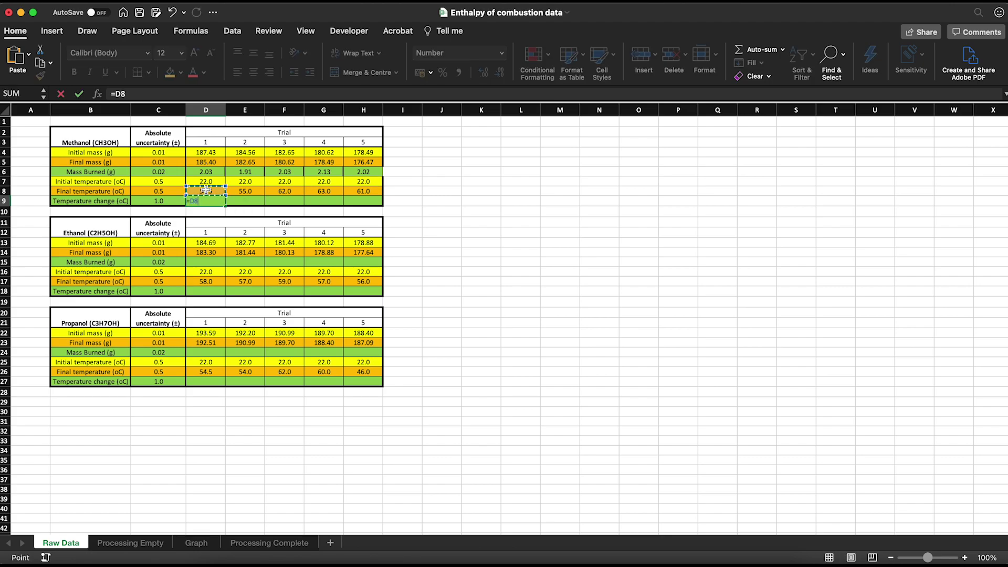
pyautogui.click(158, 96)
pyautogui.write('-')
pyautogui.click(205, 181)
pyautogui.press('Return')
pyautogui.click(228, 206)
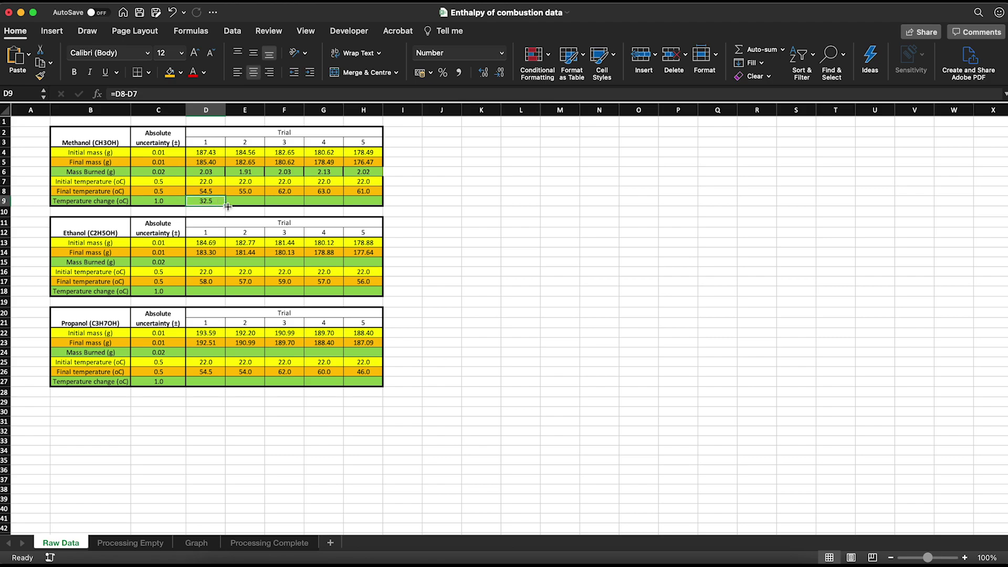
pyautogui.moveTo(226, 206); pyautogui.dragTo(372, 201)
pyautogui.click(282, 185)
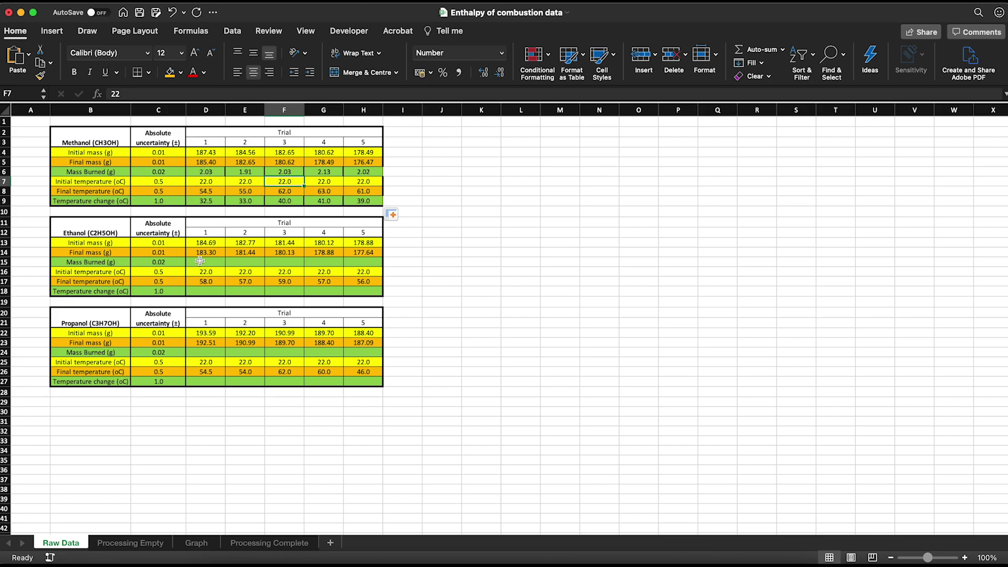
pyautogui.click(200, 261)
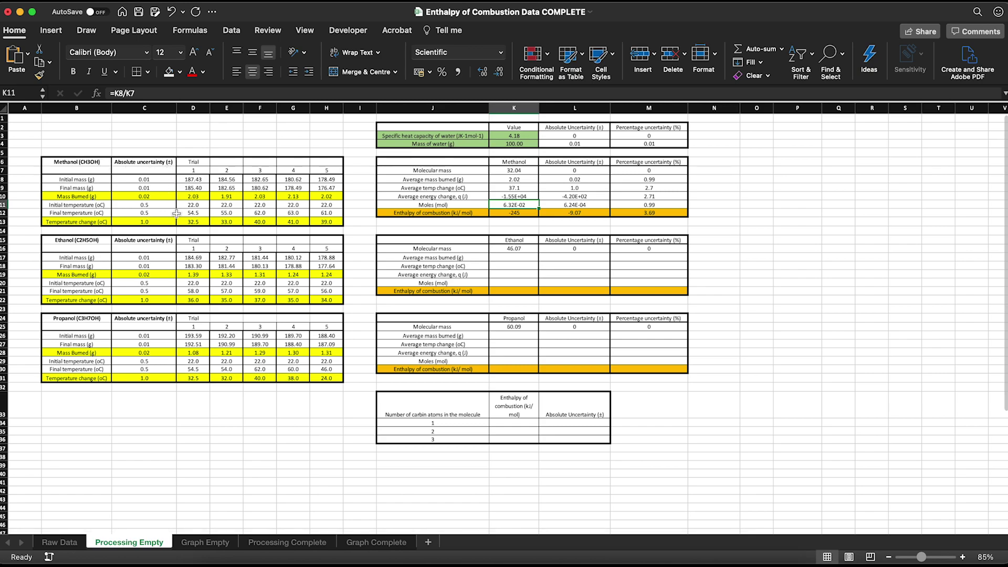
# Calculate ethanol's average mass burned in K17 with the AVERAGE function over the five trial values in D19:H19.
pyautogui.click(522, 214)
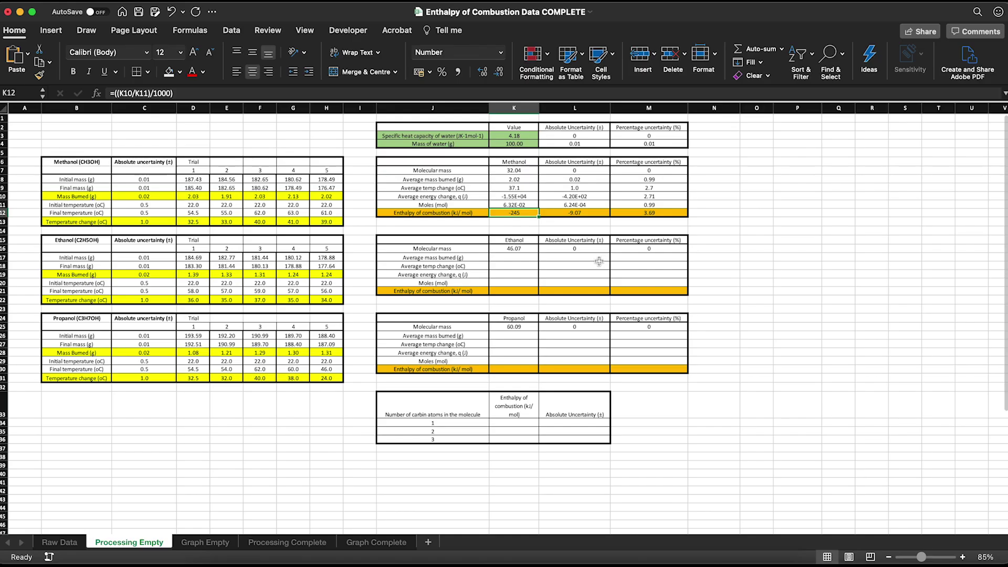
pyautogui.click(514, 257)
pyautogui.write('=ave')
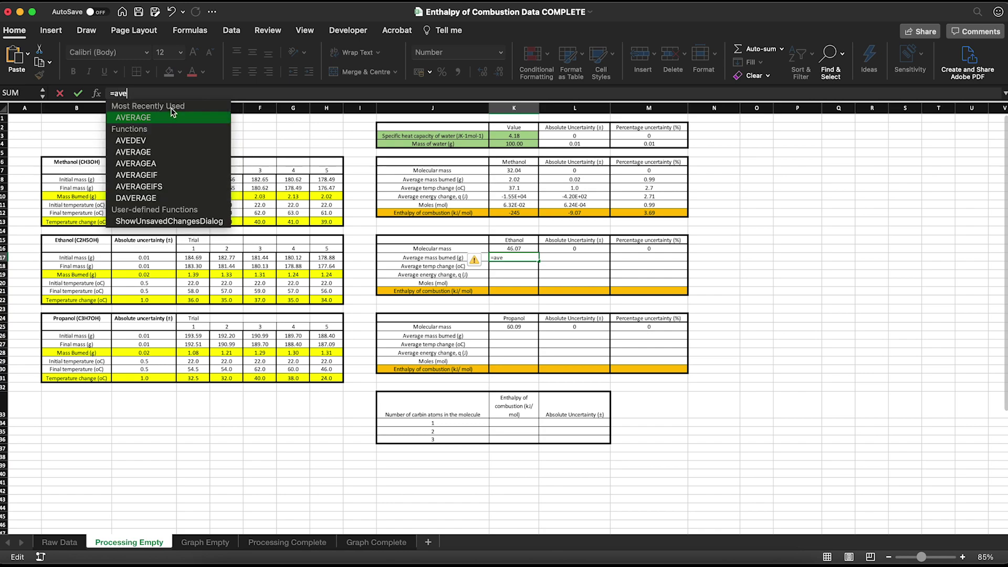
pyautogui.doubleClick(169, 118)
pyautogui.moveTo(169, 117); pyautogui.dragTo(169, 127)
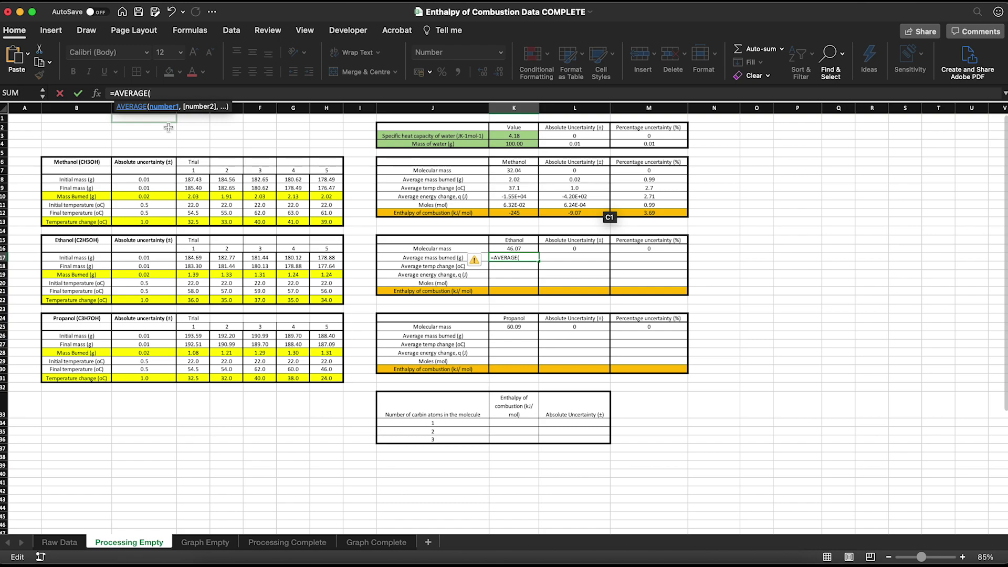
pyautogui.moveTo(193, 274); pyautogui.dragTo(326, 272)
pyautogui.press('Return')
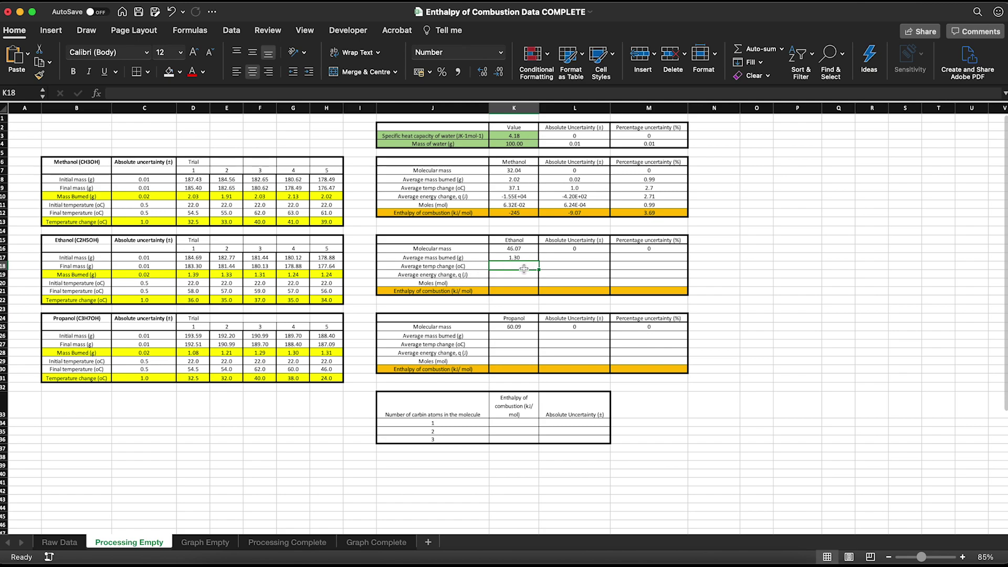
# Calculate ethanol's average temperature change in K18 with the AVERAGE function over the five trial values in D22:H22.
pyautogui.write('=')
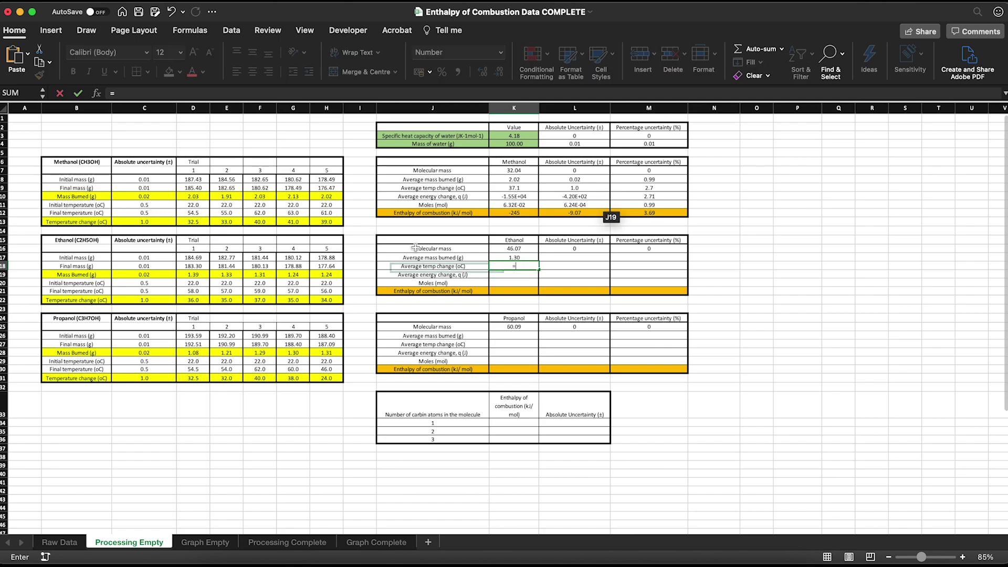
pyautogui.click(169, 94)
pyautogui.write('aver')
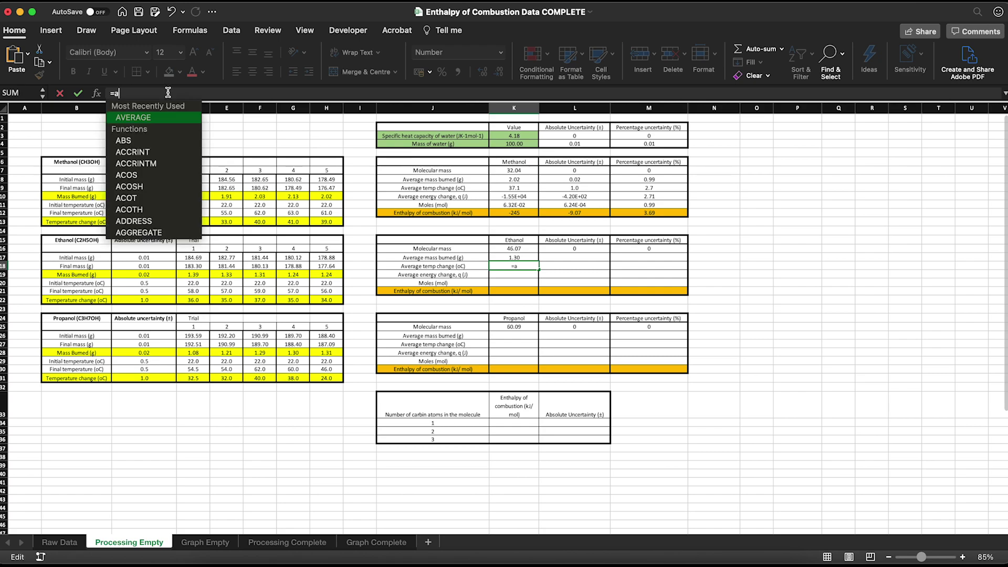
pyautogui.doubleClick(169, 118)
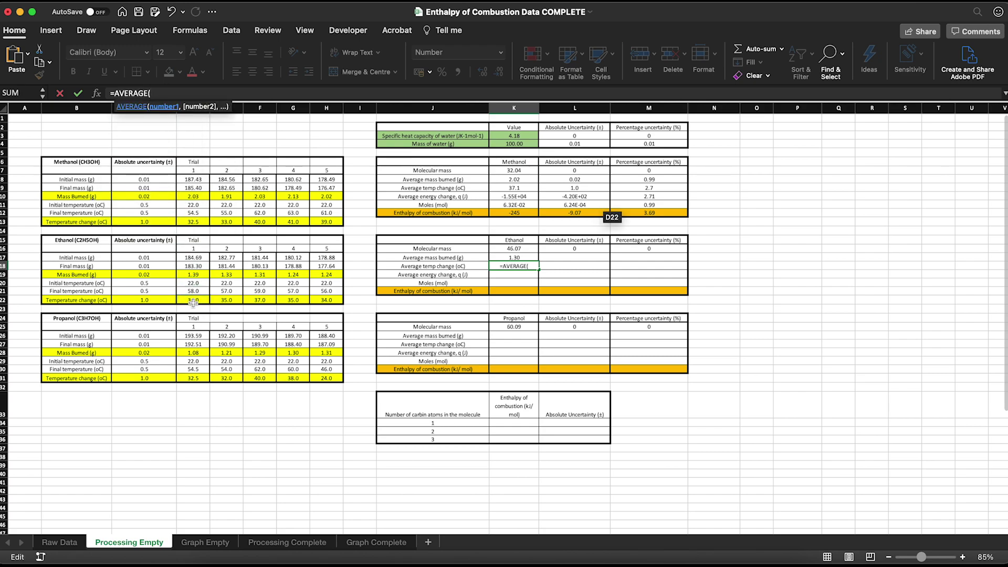
pyautogui.moveTo(192, 300); pyautogui.dragTo(339, 299)
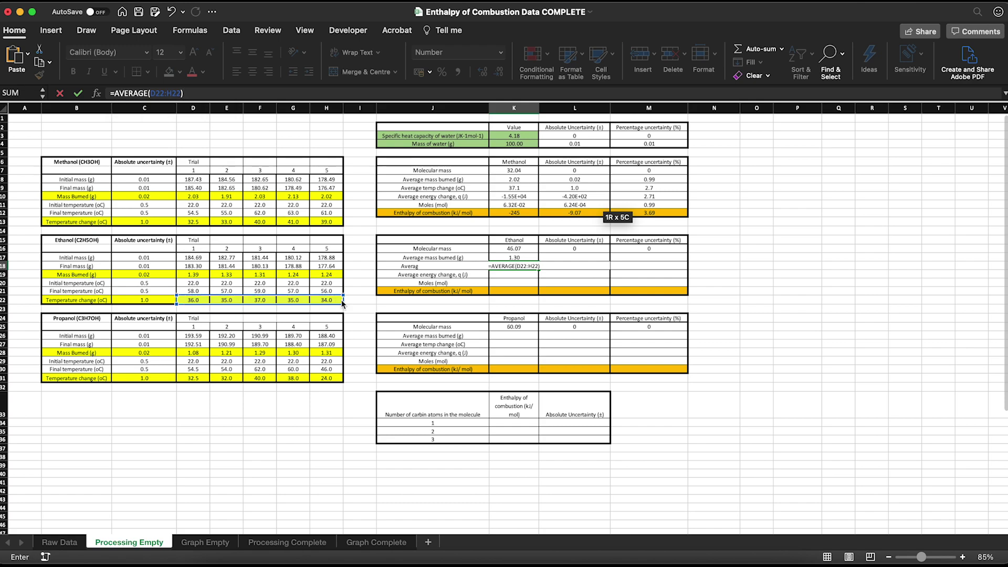
pyautogui.press('Return')
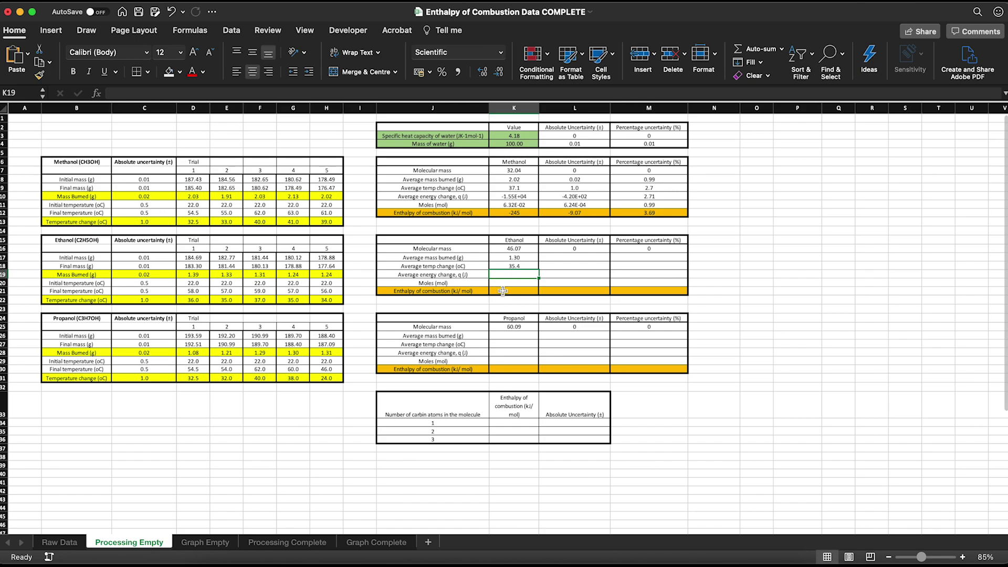
# Enter 0.02 as the absolute uncertainty of ethanol's average mass burned in L17.
pyautogui.click(557, 257)
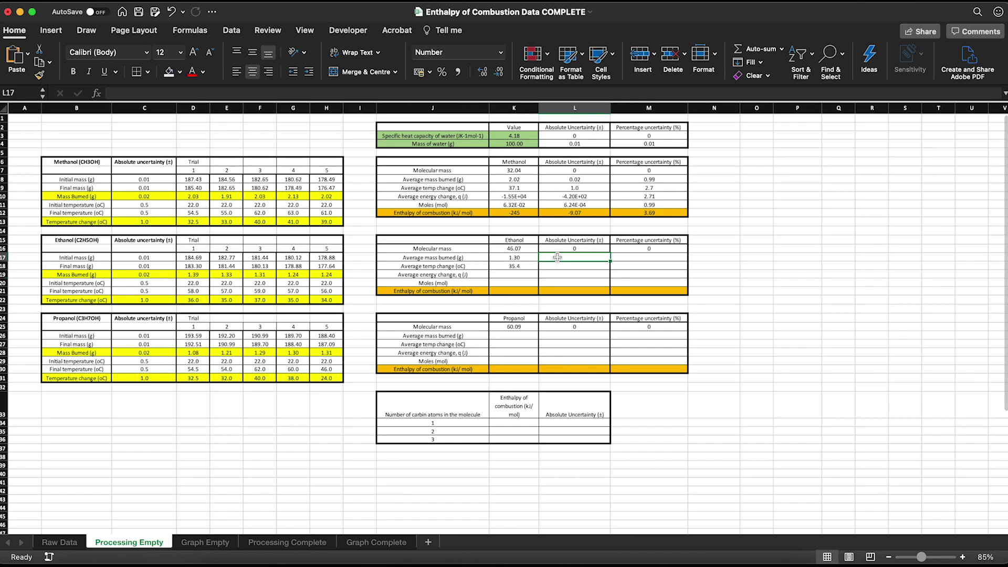
pyautogui.write('0.02')
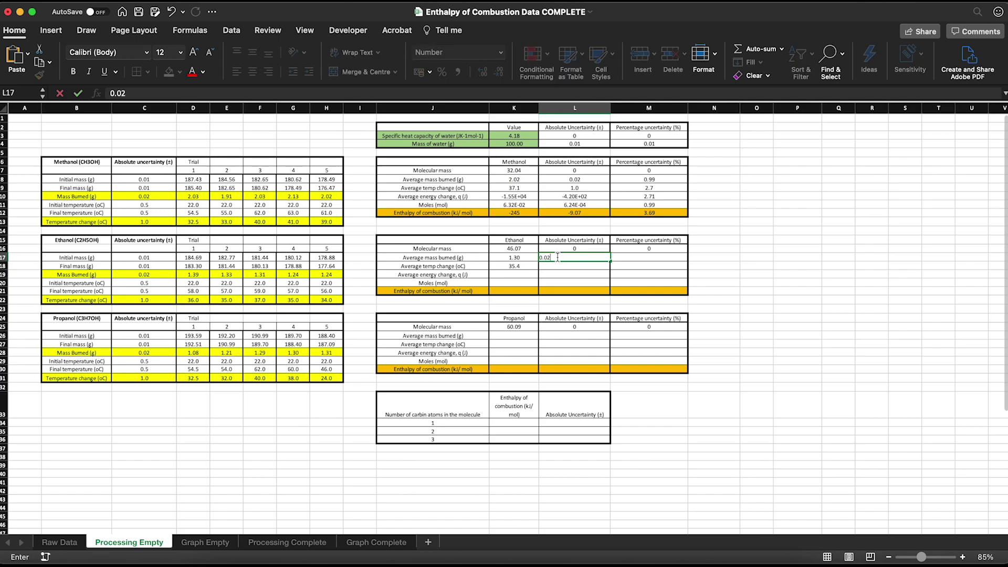
pyautogui.press('Return')
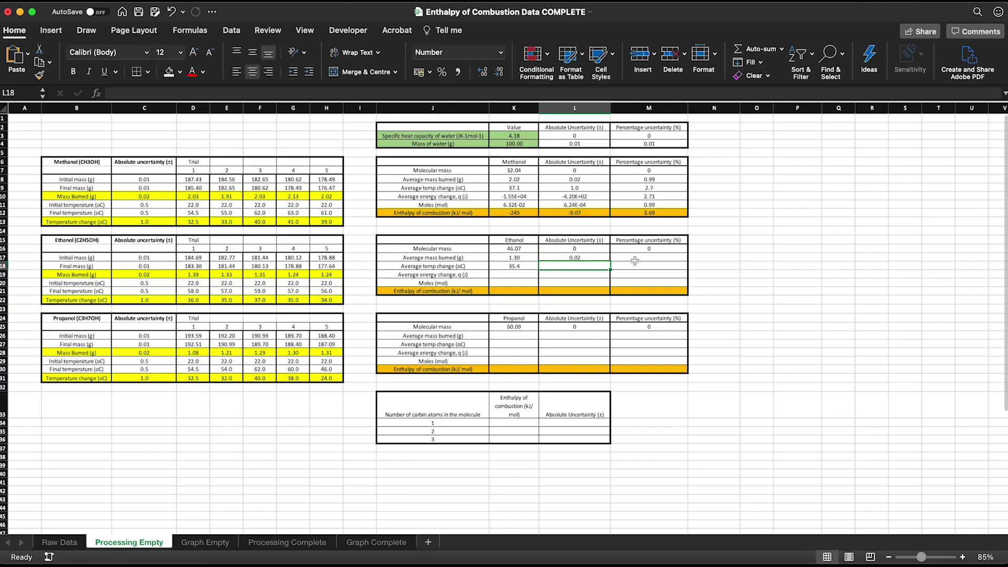
# Calculate the percentage uncertainty of ethanol's average mass burned in M17 with =(L17/K17)*100.
pyautogui.click(634, 259)
pyautogui.write('=')
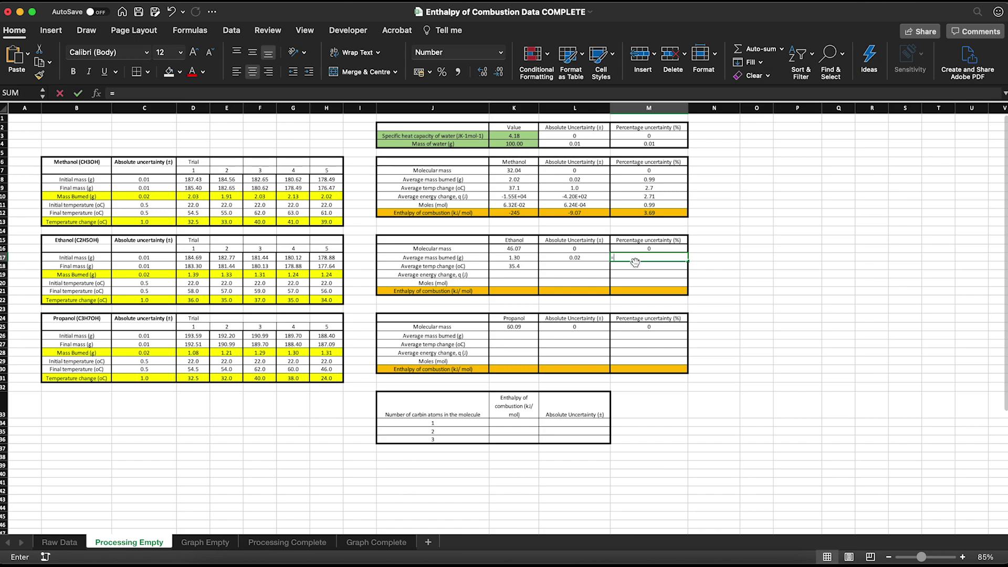
pyautogui.write('(')
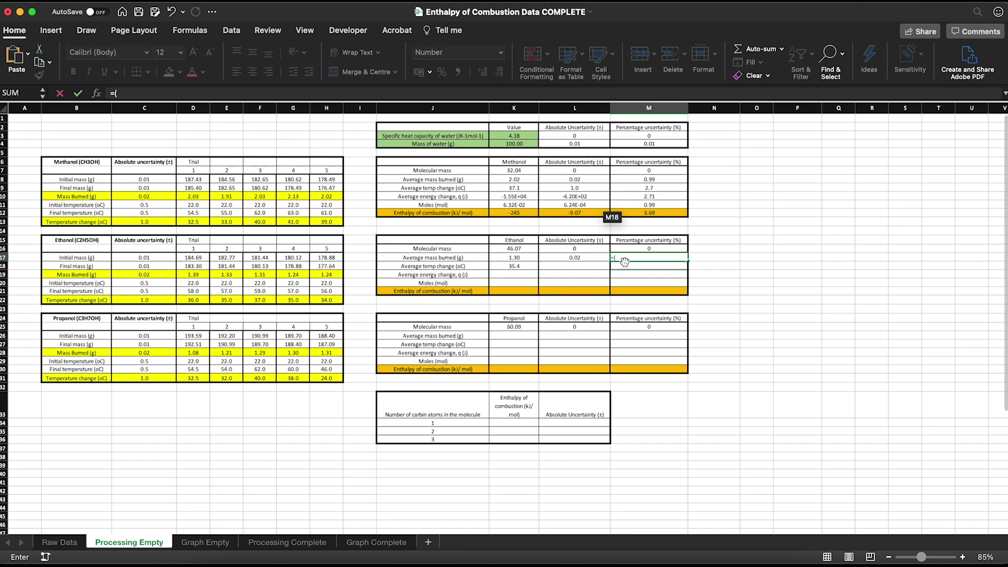
pyautogui.click(599, 256)
pyautogui.write('/')
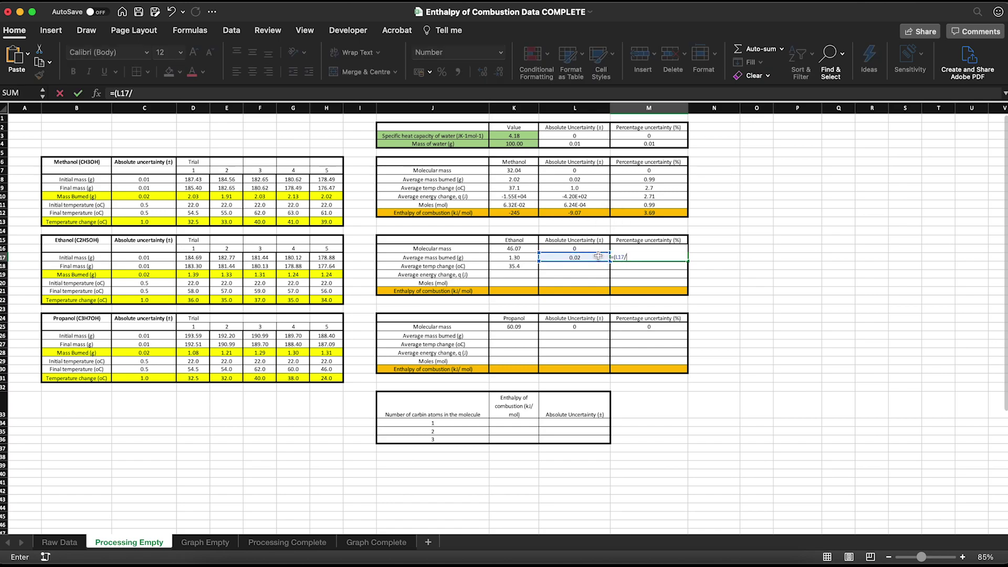
pyautogui.click(520, 257)
pyautogui.write(')')
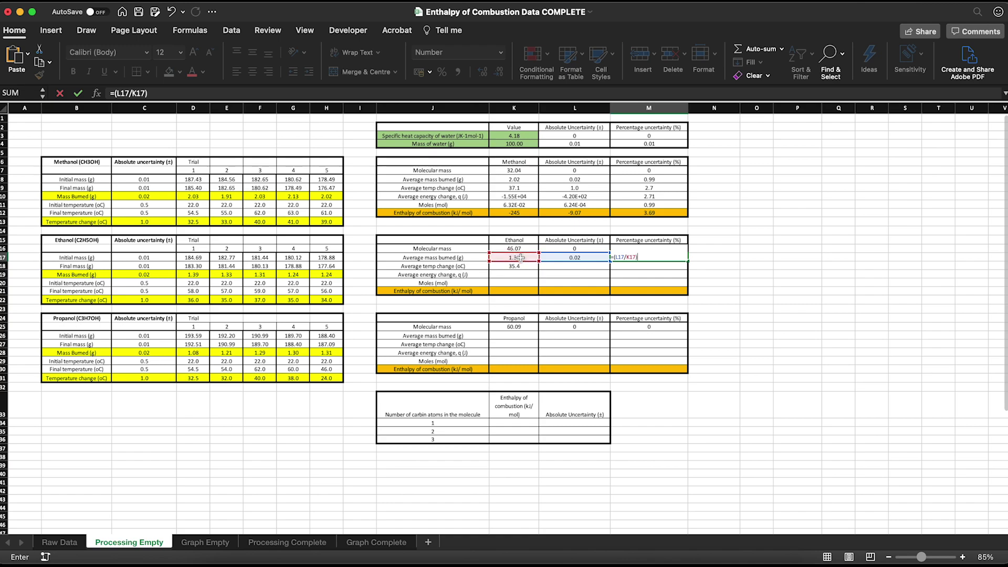
pyautogui.write('*100')
pyautogui.press('Return')
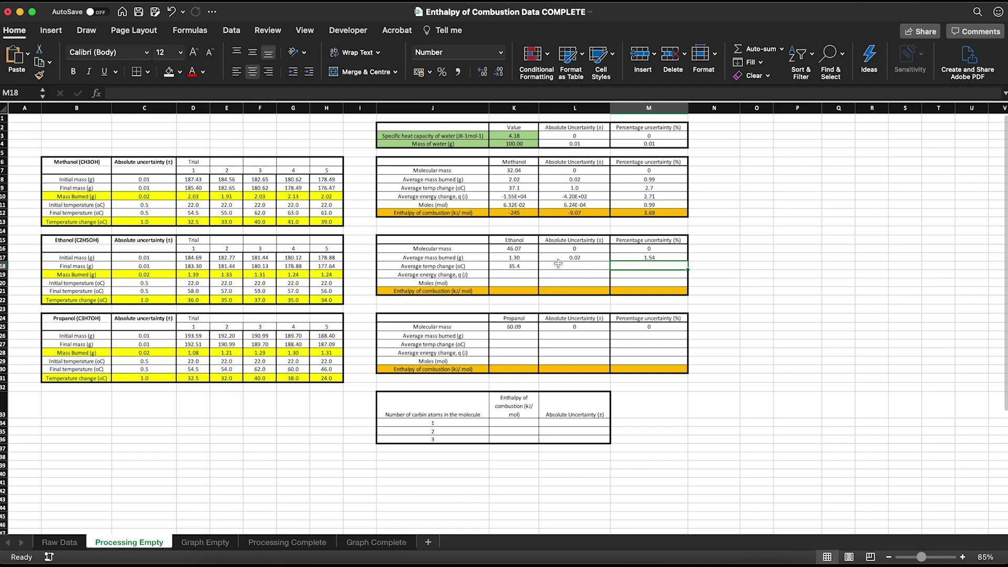
# Enter 1.0 as the absolute uncertainty of ethanol's temperature change in L18 and copy the percentage uncertainty formula from M17 to M18.
pyautogui.click(558, 264)
pyautogui.write('1.0')
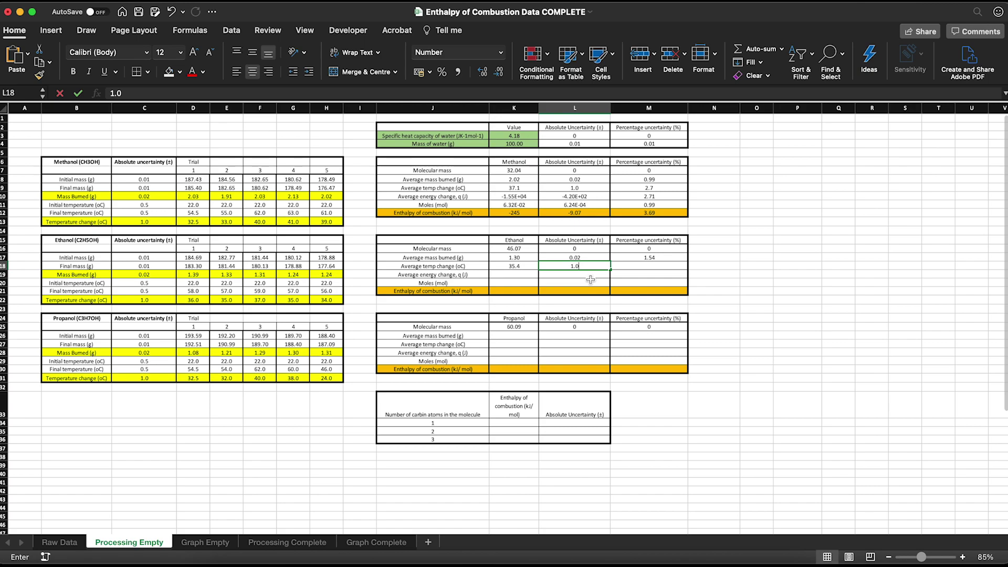
pyautogui.press('Return')
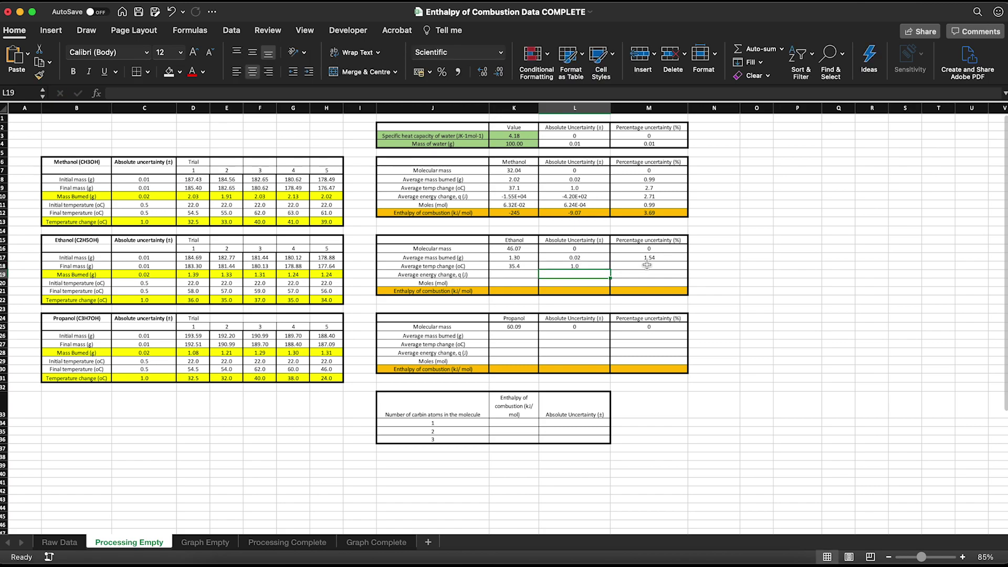
pyautogui.click(651, 258)
pyautogui.moveTo(687, 262); pyautogui.dragTo(688, 269)
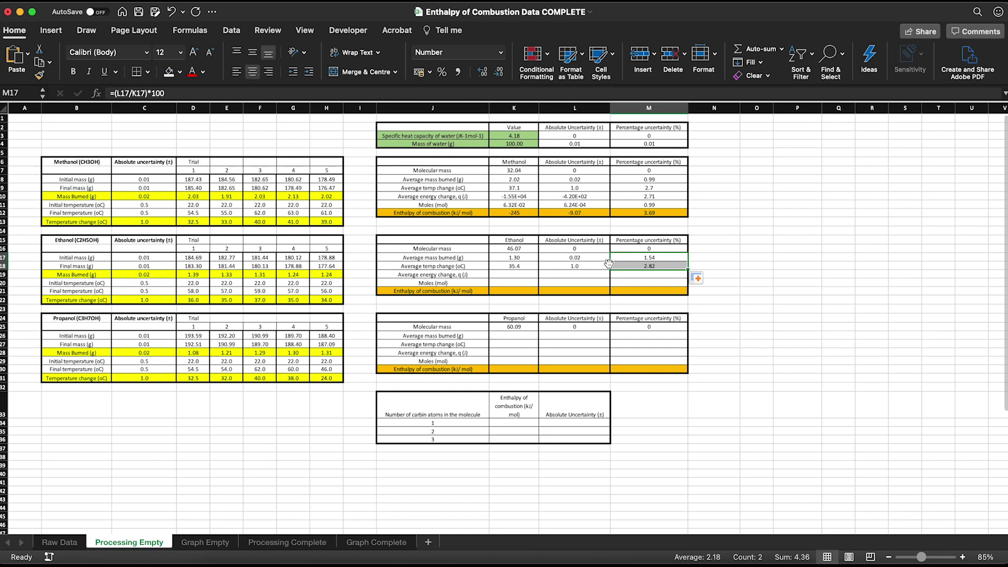
# Calculate ethanol's average energy change in K19 by multiplying water mass K4, specific heat capacity K3 and average temperature change K18 times -1.
pyautogui.click(514, 275)
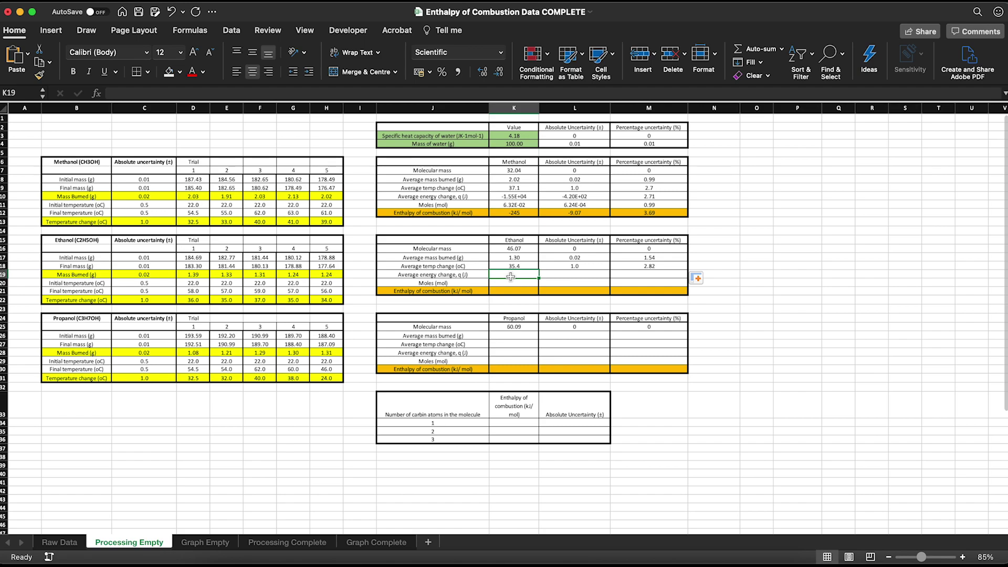
pyautogui.click(514, 196)
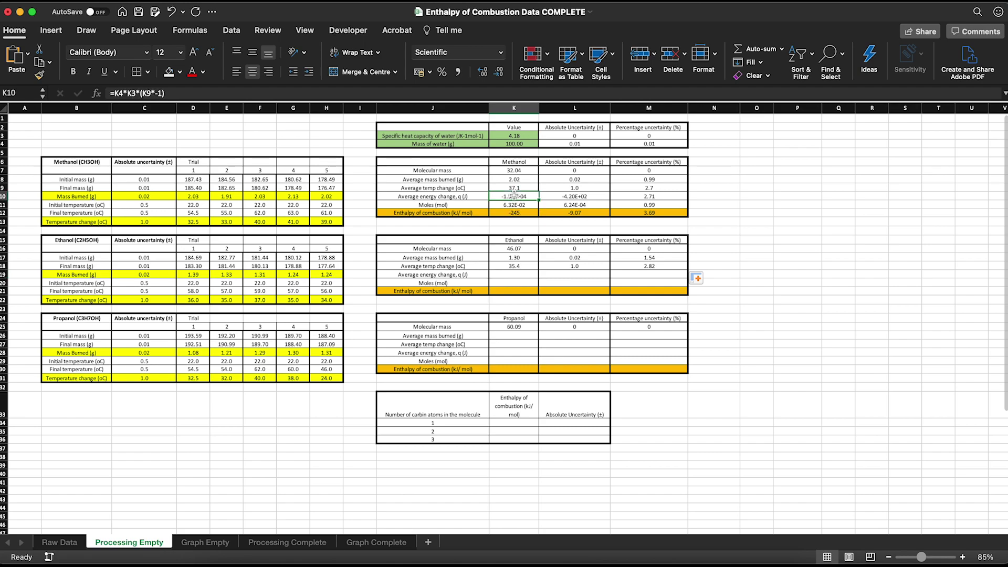
pyautogui.click(509, 273)
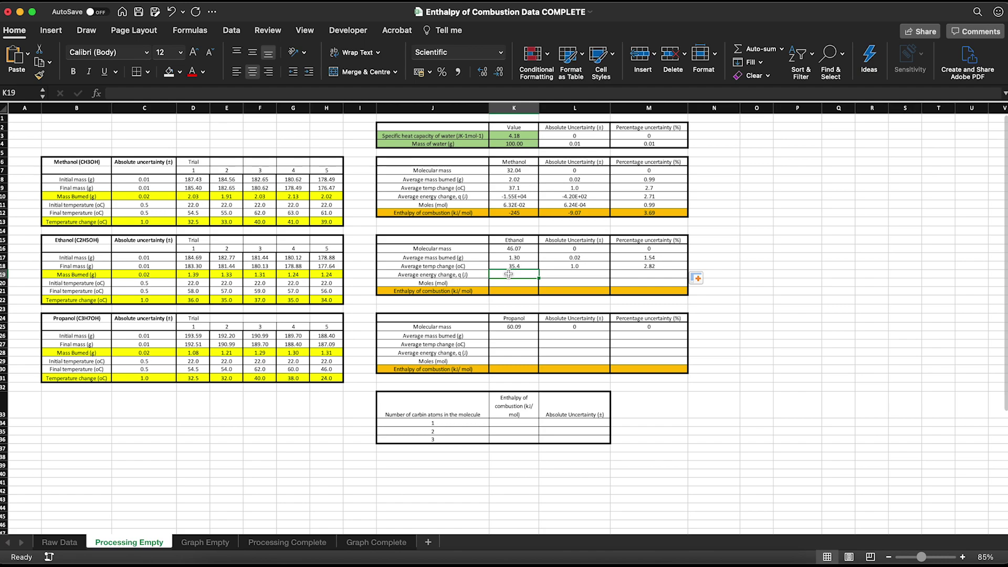
pyautogui.write('=')
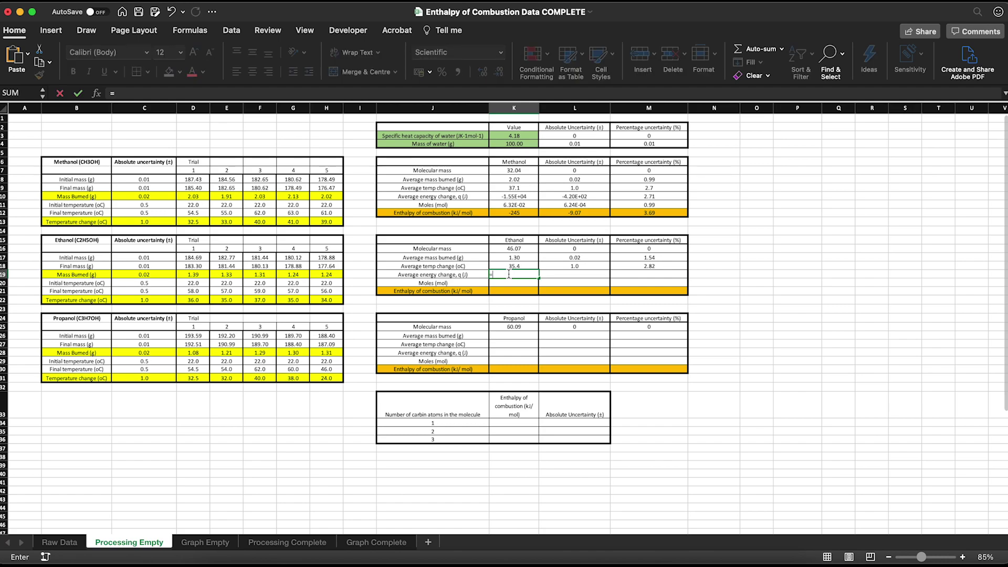
pyautogui.click(513, 143)
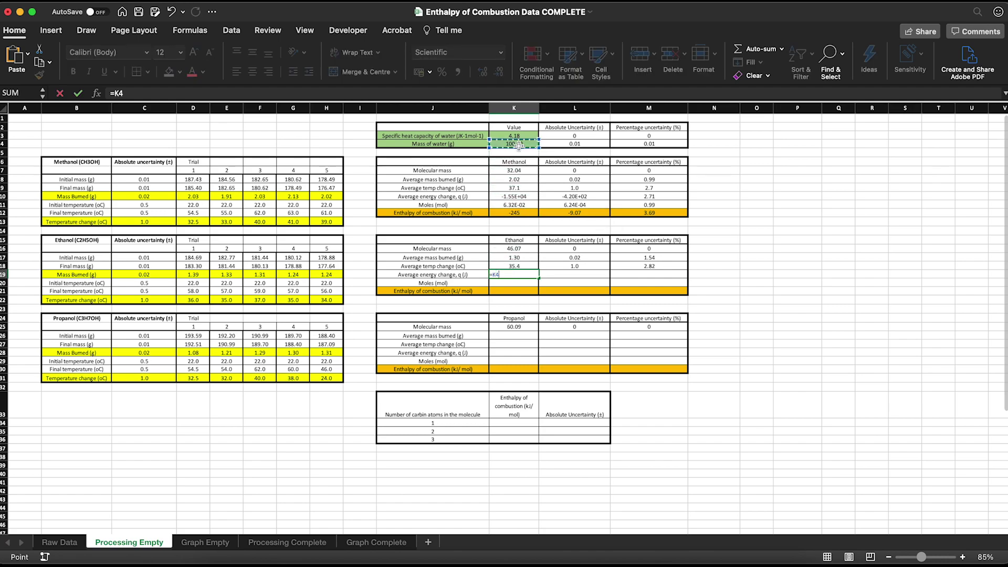
pyautogui.write('*')
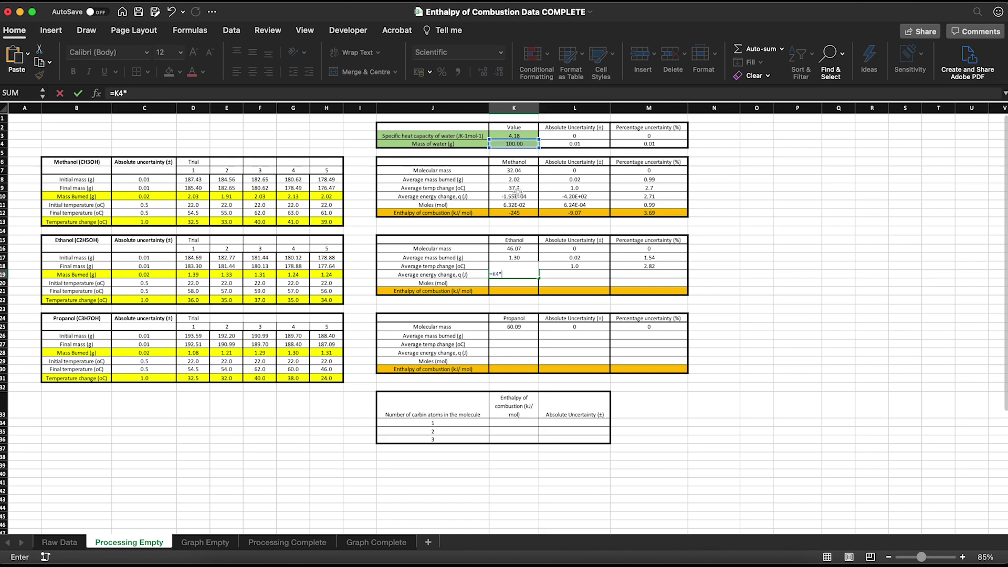
pyautogui.click(519, 136)
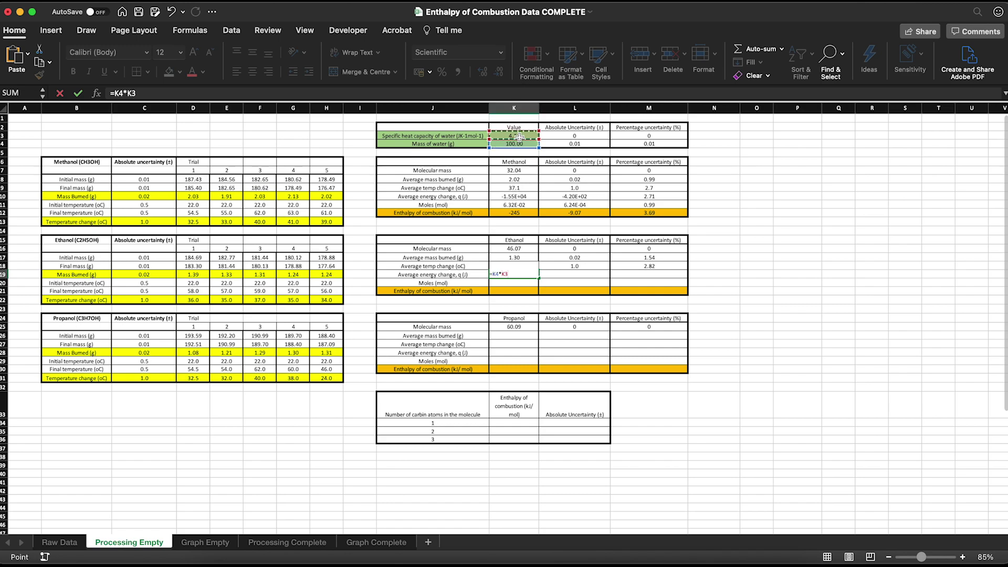
pyautogui.write('*')
pyautogui.click(490, 267)
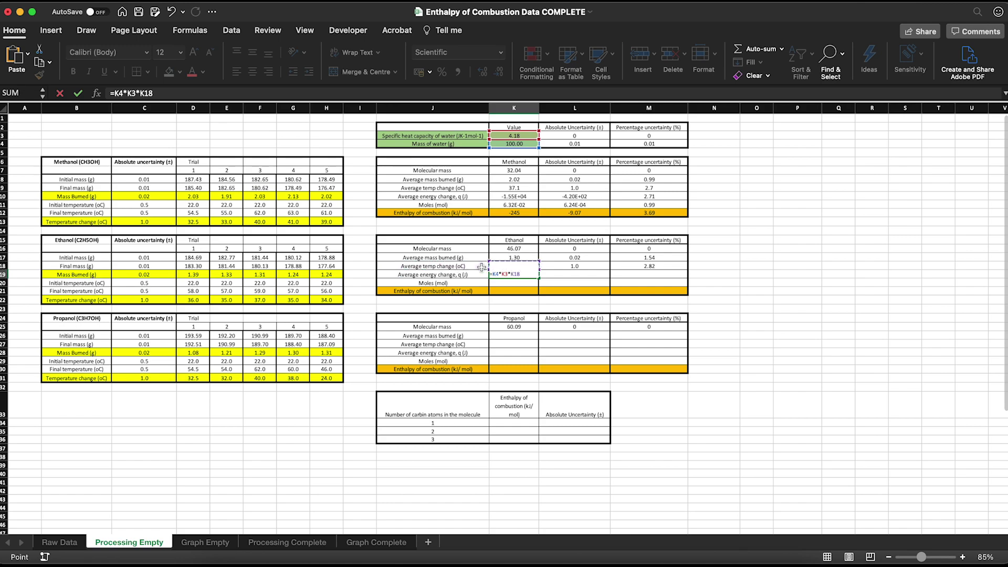
pyautogui.click(482, 267)
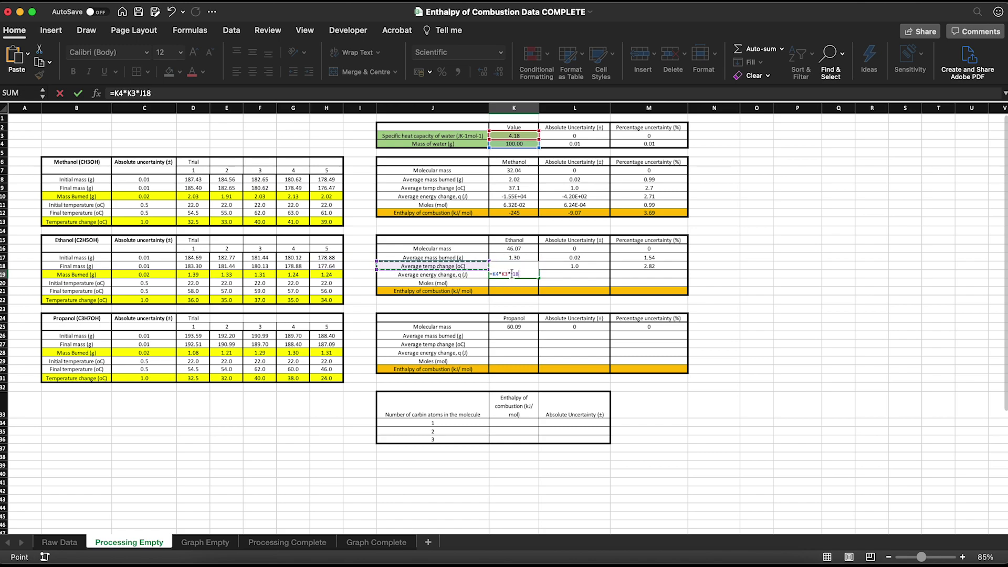
pyautogui.click(509, 274)
pyautogui.write('(J18')
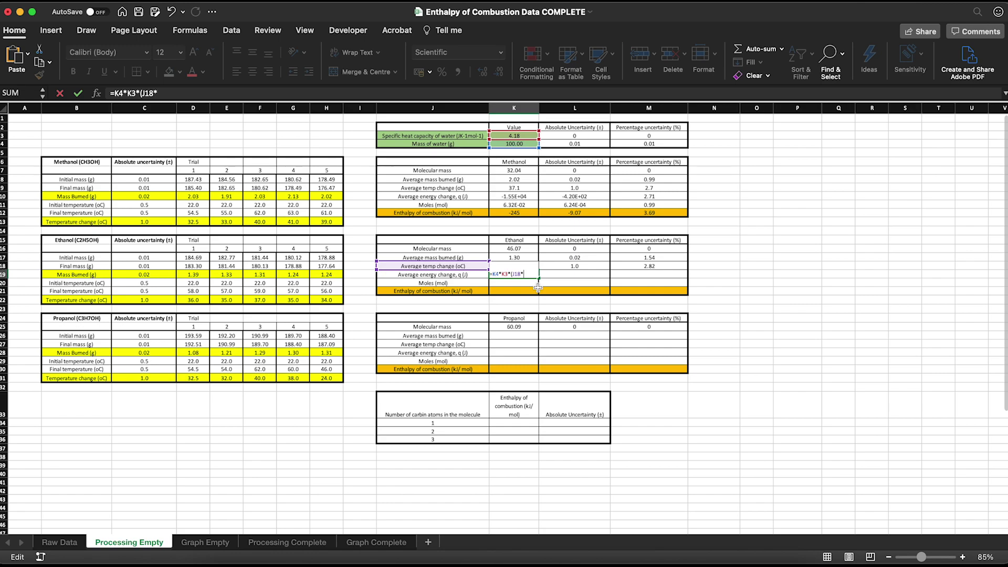
pyautogui.write('*-1')
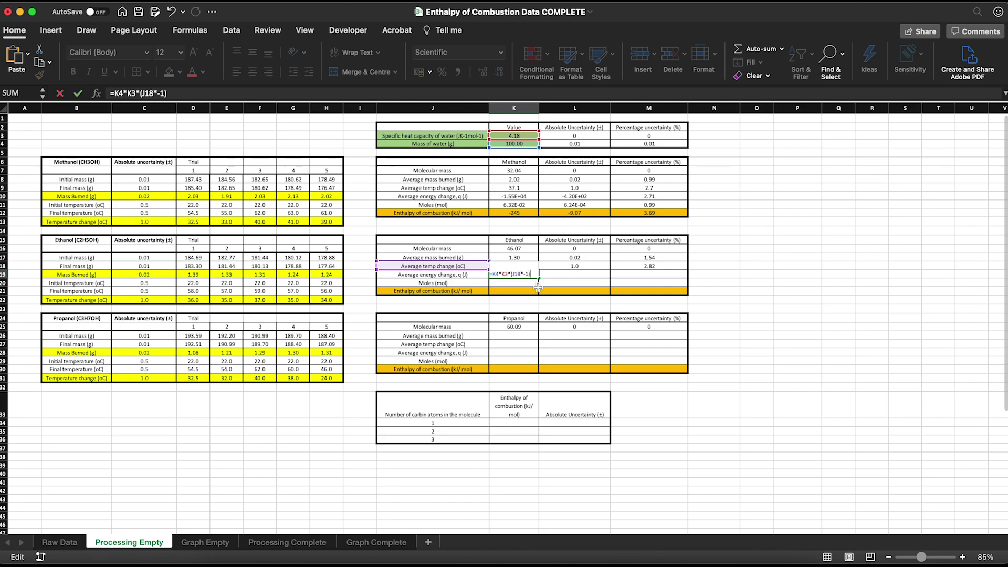
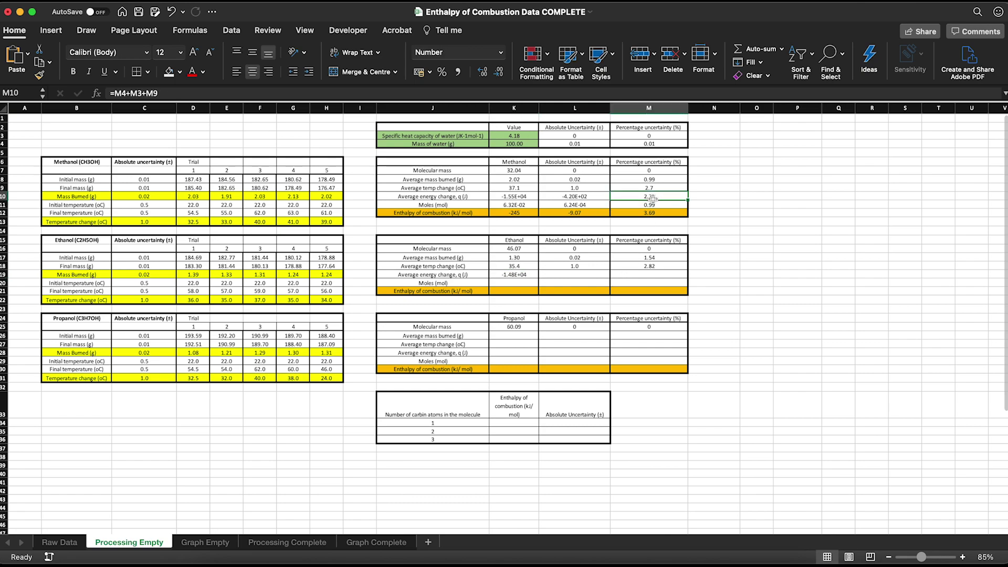
# Calculate the percentage uncertainty of ethanol's average energy change in M19 with =M4+M3+M18.
pyautogui.click(638, 274)
pyautogui.write('=')
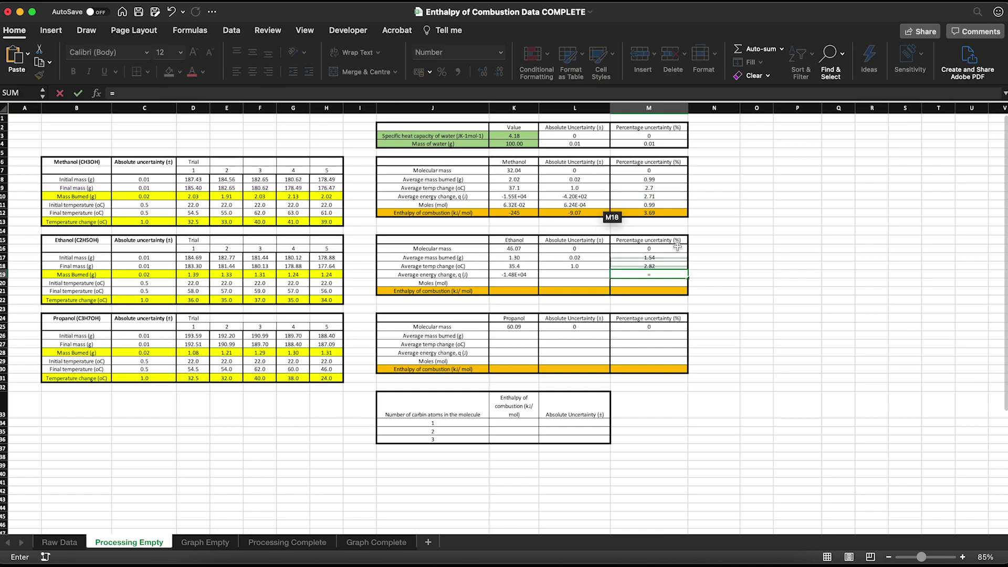
pyautogui.click(652, 143)
pyautogui.write('+')
pyautogui.click(649, 135)
pyautogui.write('+')
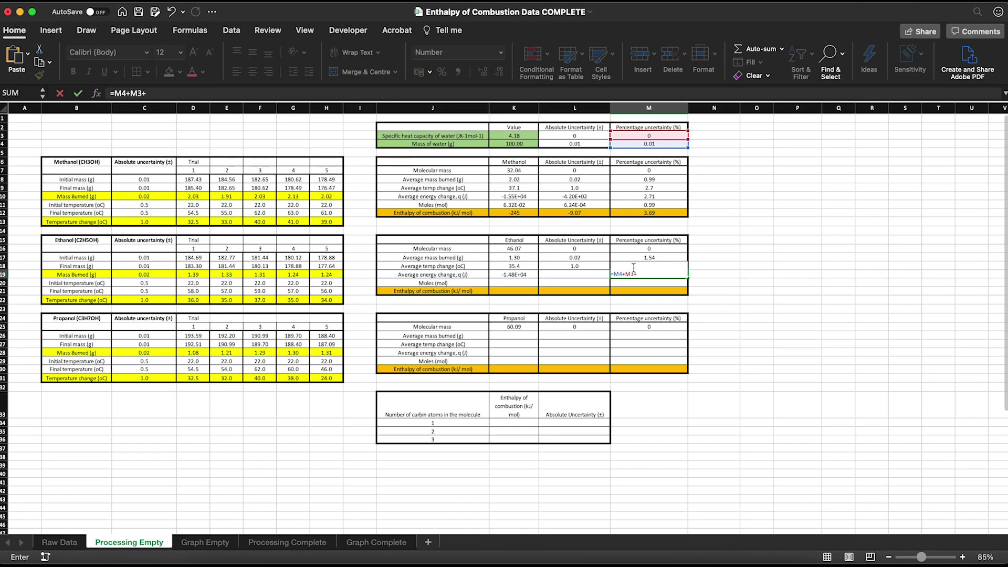
pyautogui.click(598, 266)
pyautogui.press('Right')
pyautogui.press('Return')
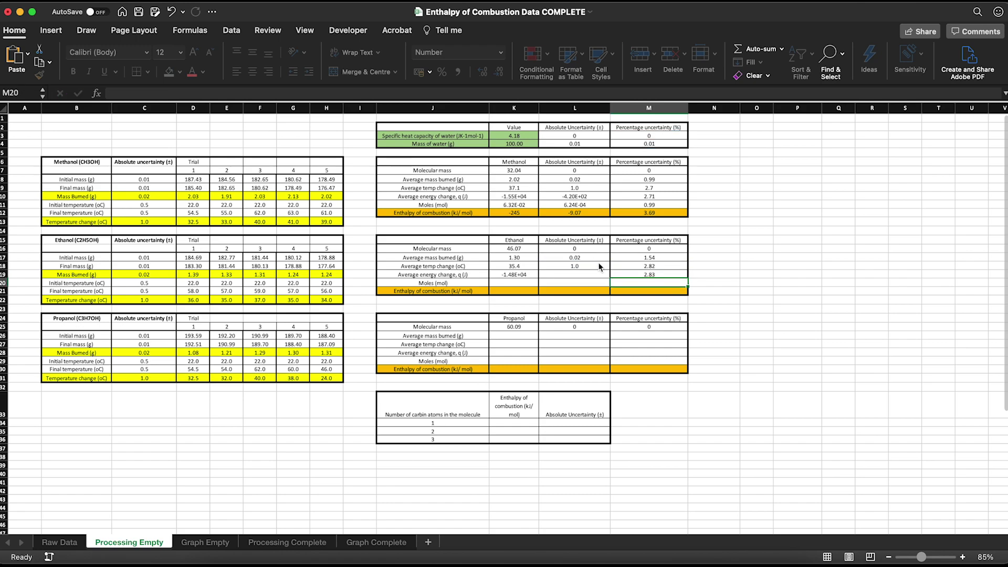
pyautogui.press('Up')
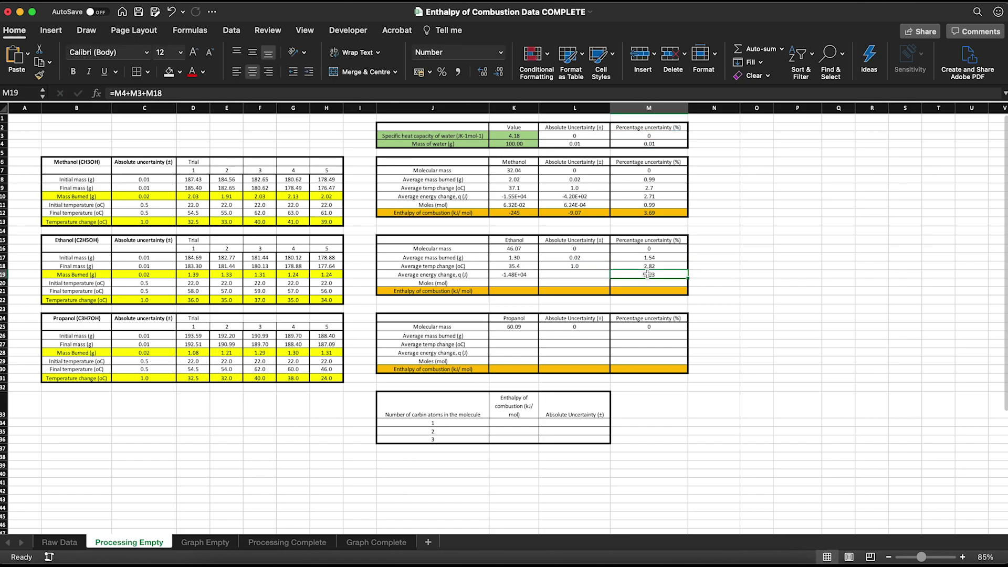
# Calculate the absolute uncertainty of ethanol's average energy change in L19 with =(M19/100)*K19.
pyautogui.click(568, 275)
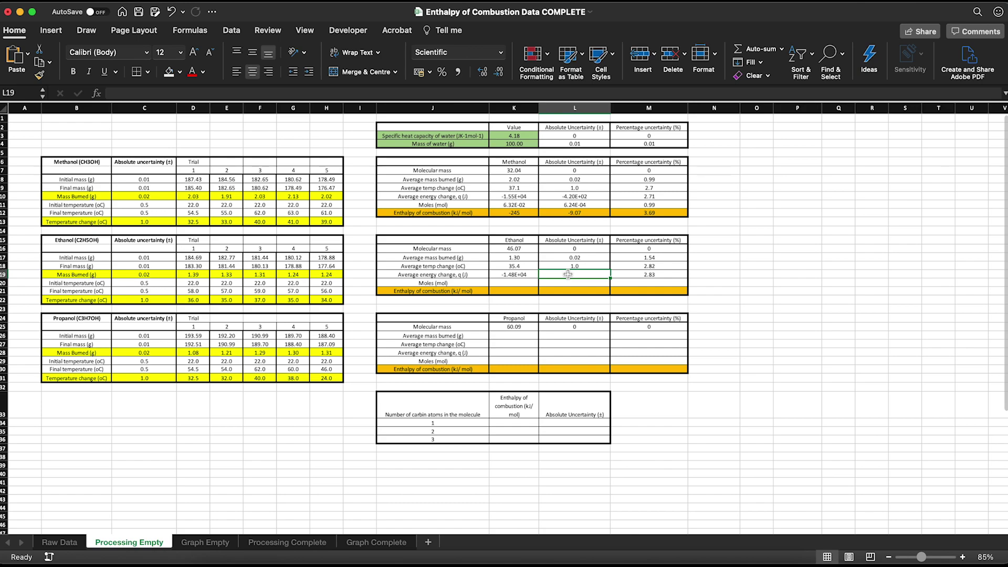
pyautogui.write('=')
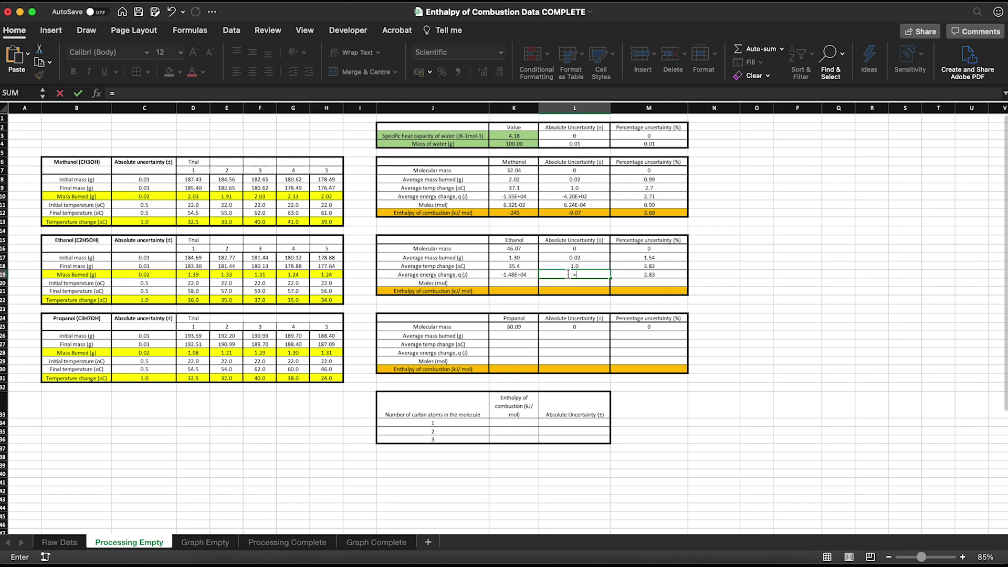
pyautogui.click(614, 275)
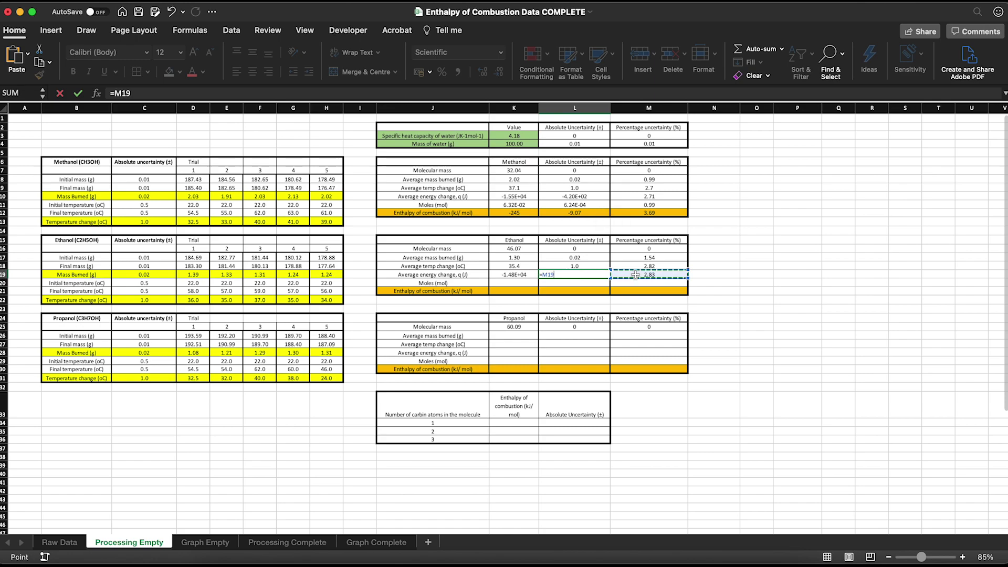
pyautogui.click(542, 274)
pyautogui.write('(')
pyautogui.press('Right')
pyautogui.press('Right')
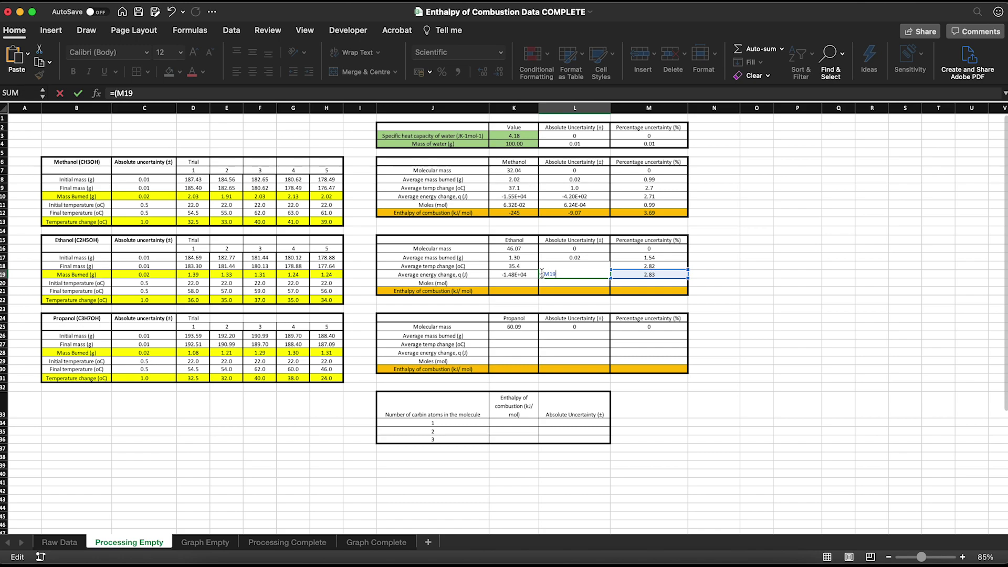
pyautogui.write('/100)*')
pyautogui.click(518, 273)
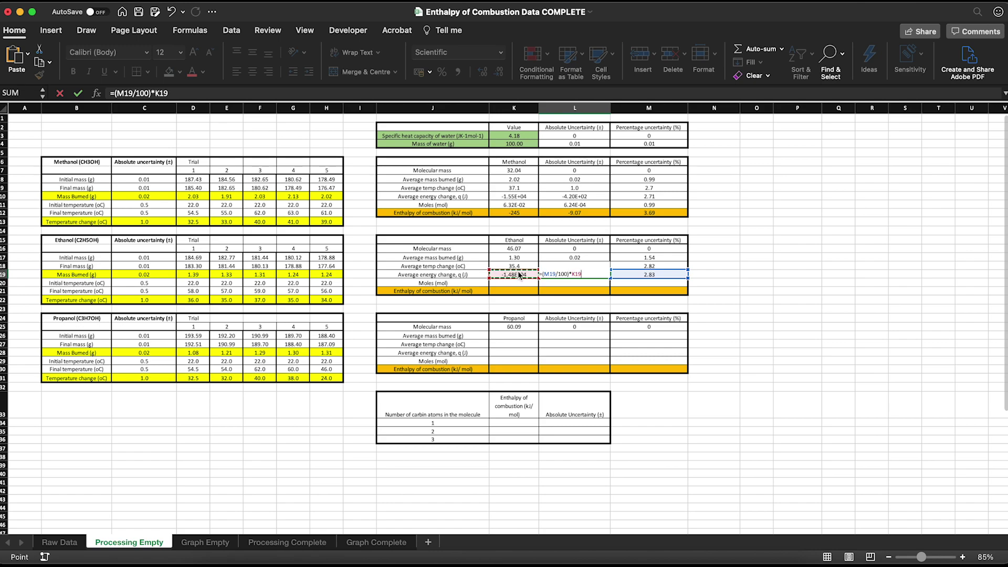
pyautogui.press('Return')
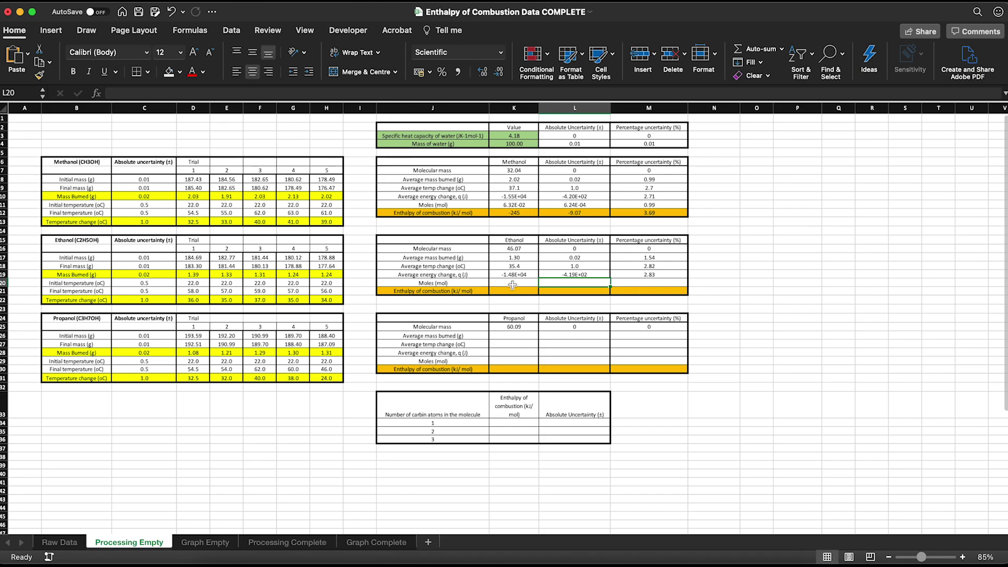
# Calculate ethanol's moles in K20 by dividing the average mass burned K17 by the molecular mass K16.
pyautogui.click(516, 282)
pyautogui.write('=')
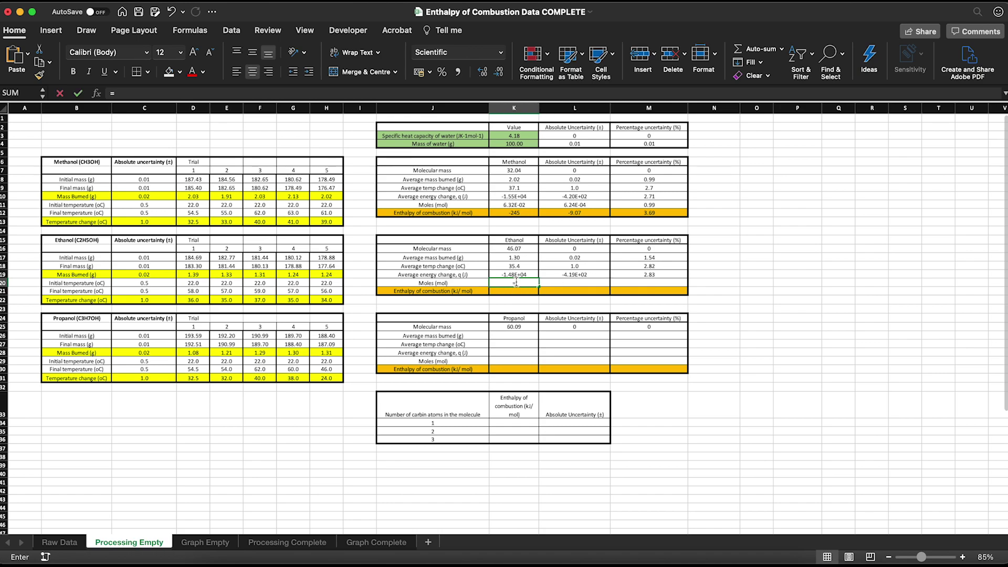
pyautogui.click(525, 259)
pyautogui.write('/')
pyautogui.click(526, 248)
pyautogui.press('Return')
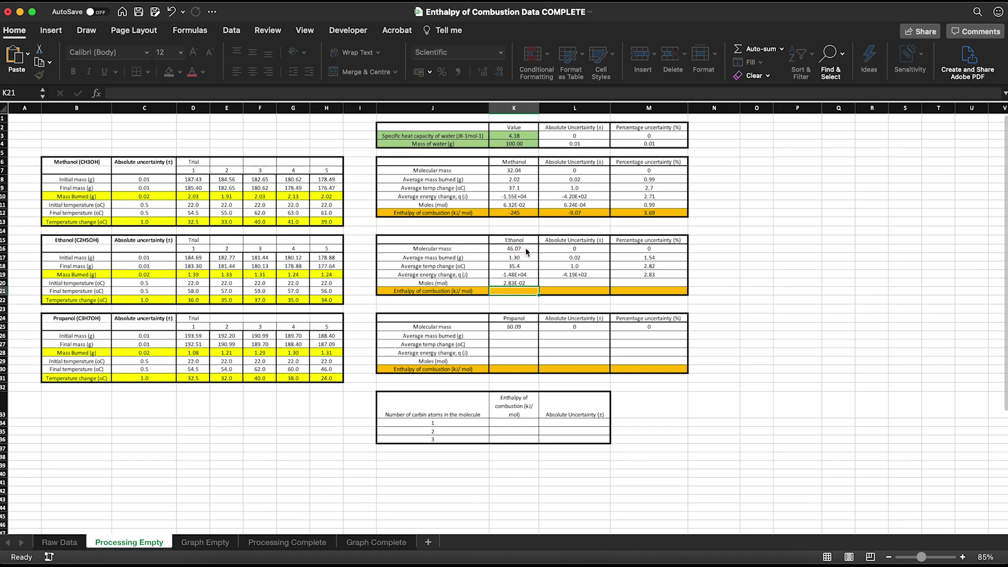
# Calculate the percentage uncertainty of ethanol's moles in M20 with =M17+M16.
pyautogui.click(630, 283)
pyautogui.write('=')
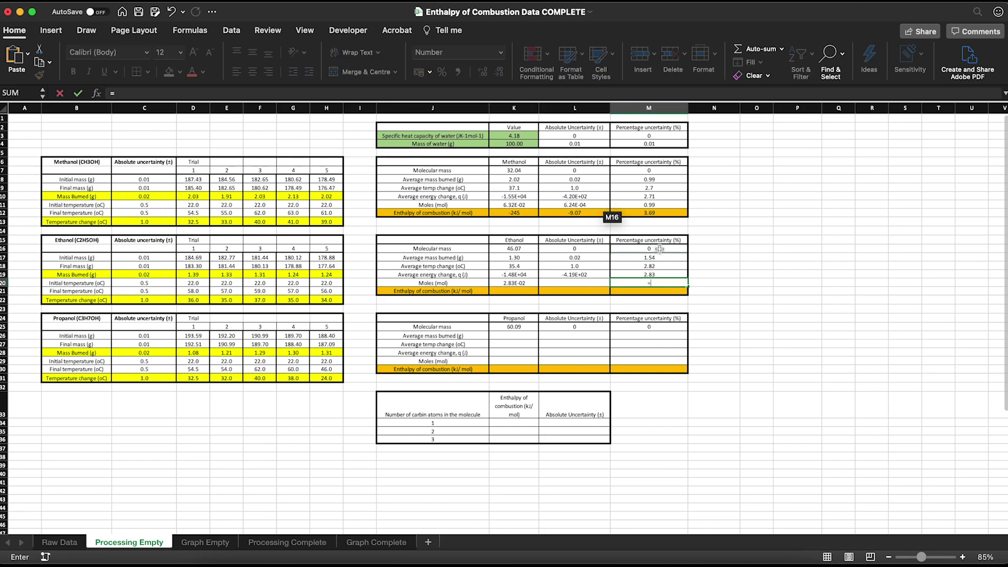
pyautogui.click(660, 257)
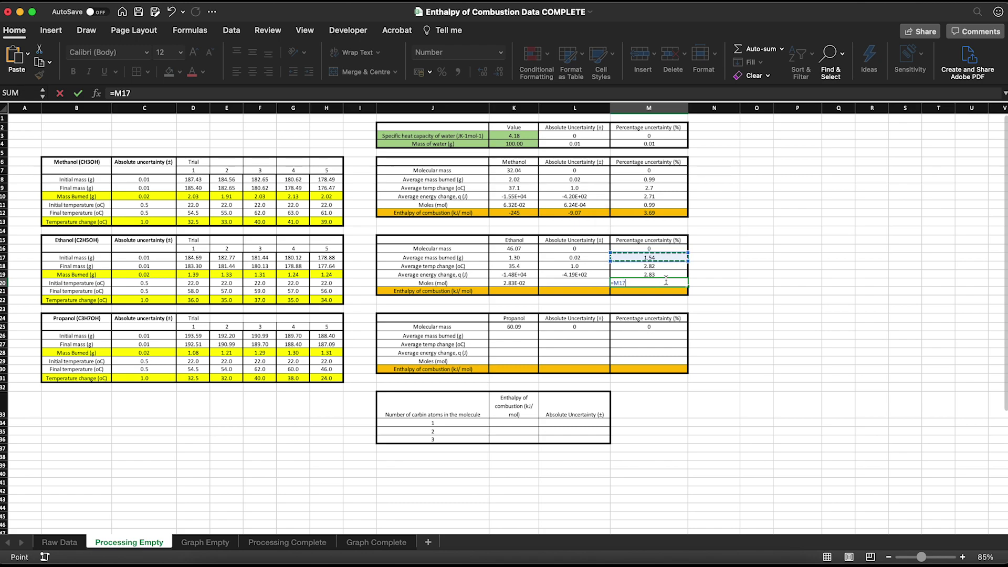
pyautogui.write('+')
pyautogui.click(651, 248)
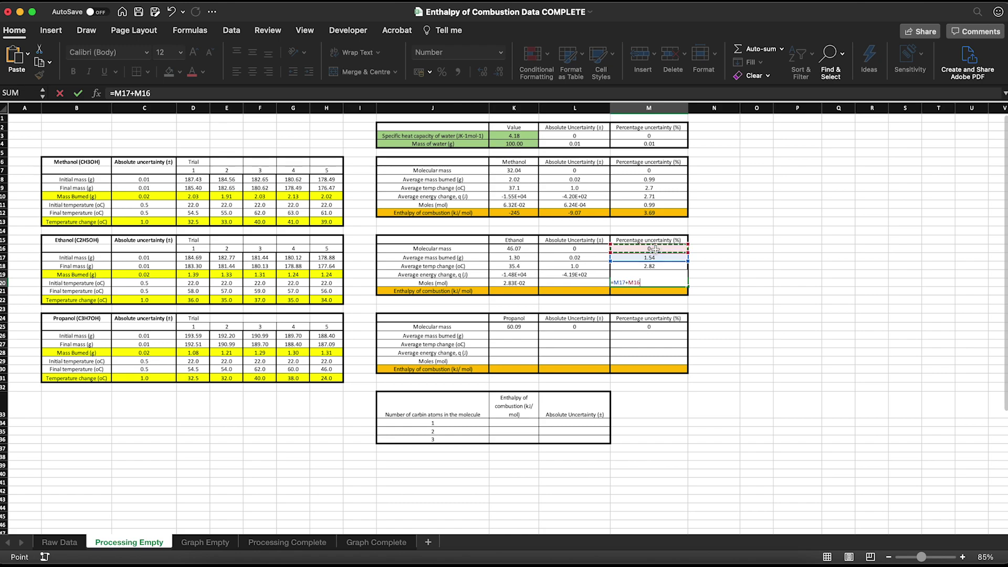
pyautogui.press('Return')
# Calculate the absolute uncertainty of ethanol's moles in L20 with =(M20/100)*K20.
pyautogui.click(591, 281)
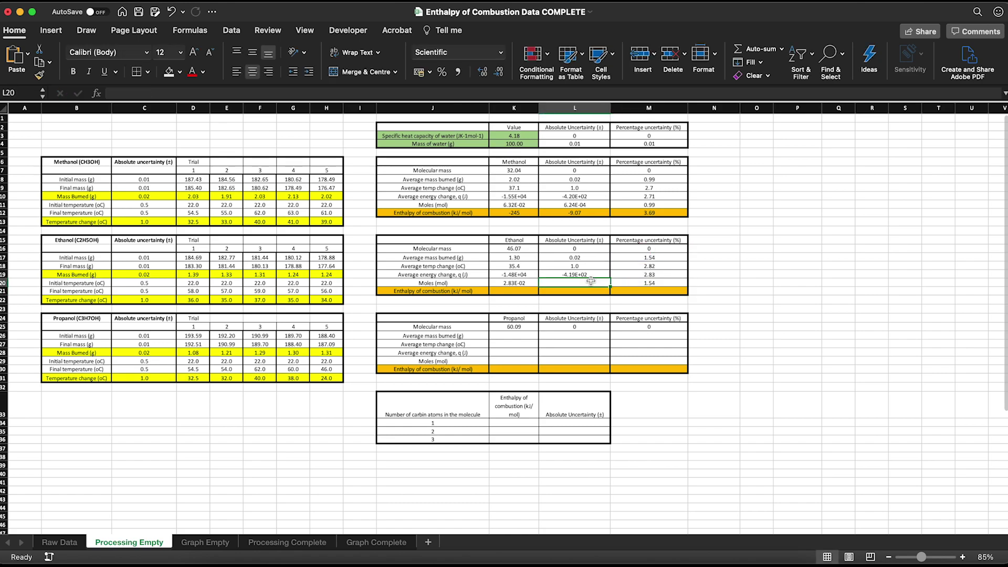
pyautogui.write('=')
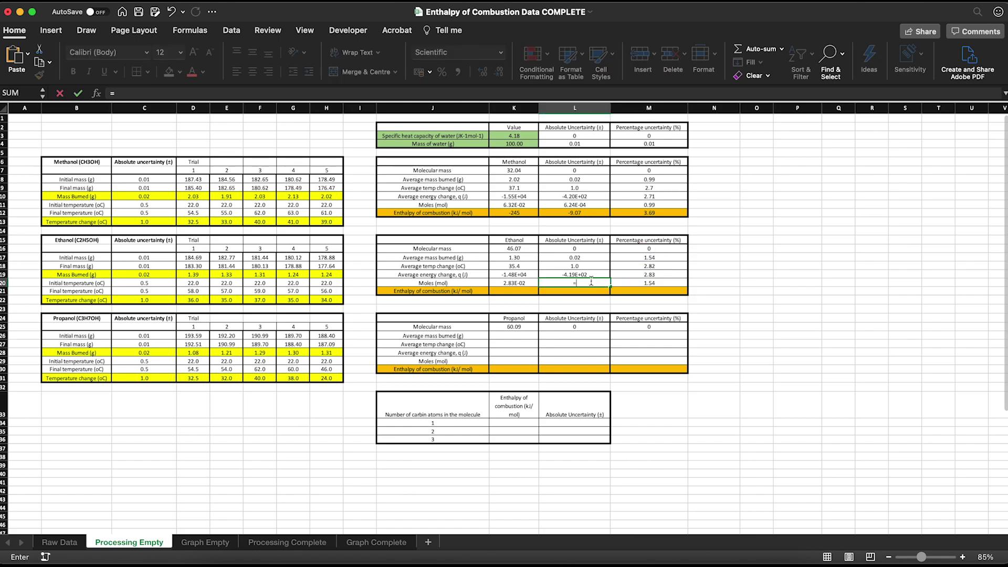
pyautogui.write('(')
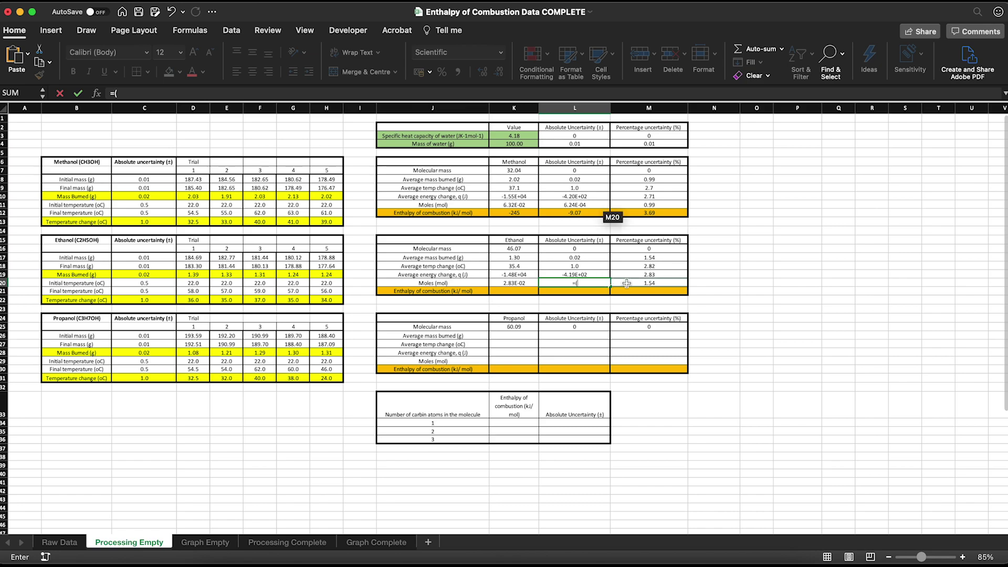
pyautogui.click(627, 283)
pyautogui.write('/100')
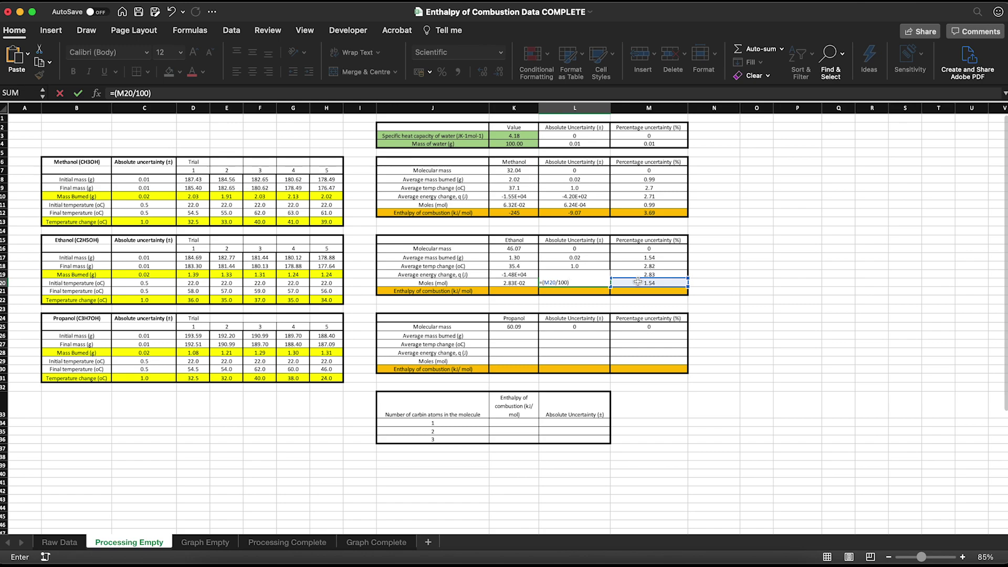
pyautogui.write(')*')
pyautogui.click(515, 284)
pyautogui.press('Return')
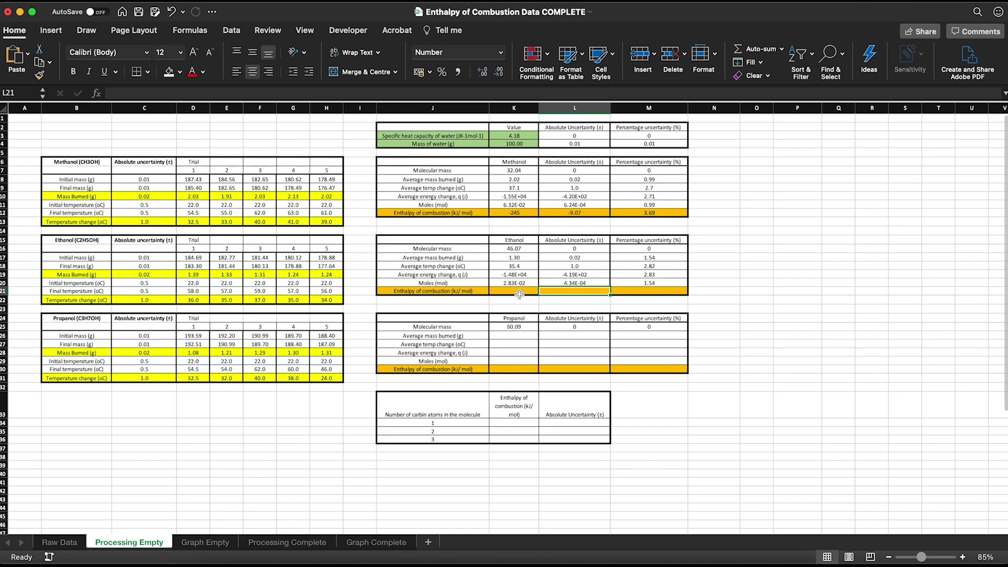
# Calculate ethanol's enthalpy of combustion in K21 by dividing energy change by moles with =(K19/K20).
pyautogui.click(520, 293)
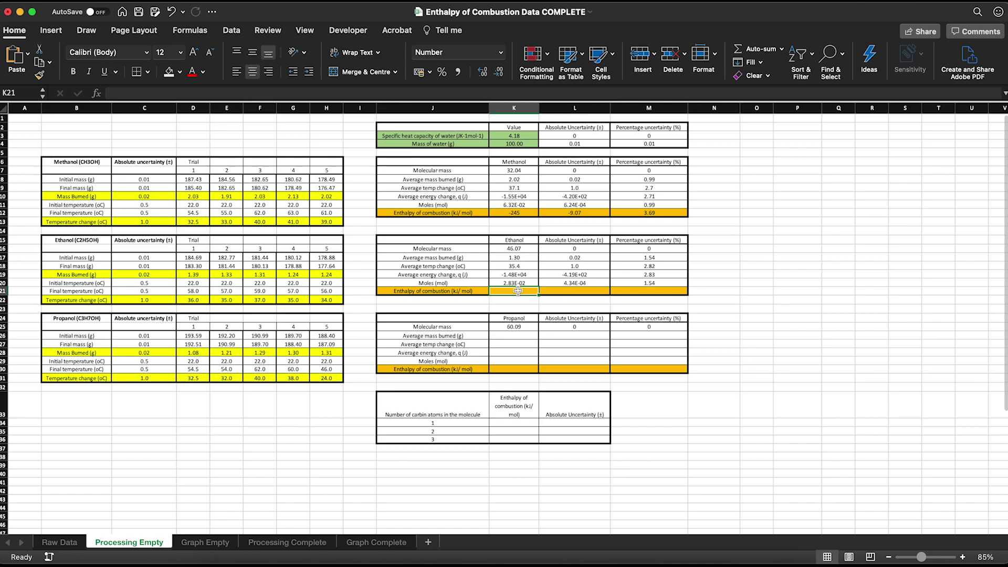
pyautogui.write('=')
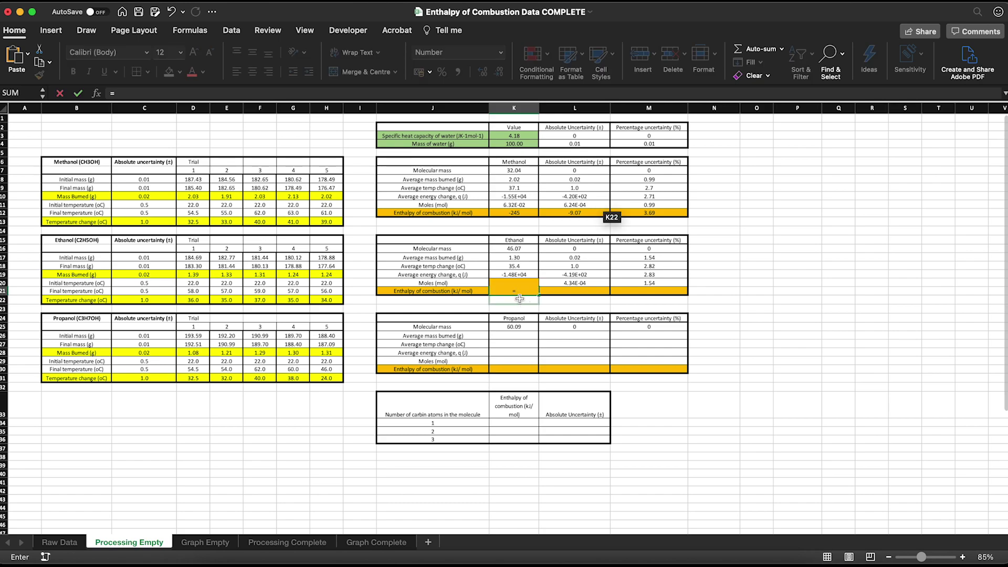
pyautogui.click(506, 275)
pyautogui.press('Left')
pyautogui.press('Left')
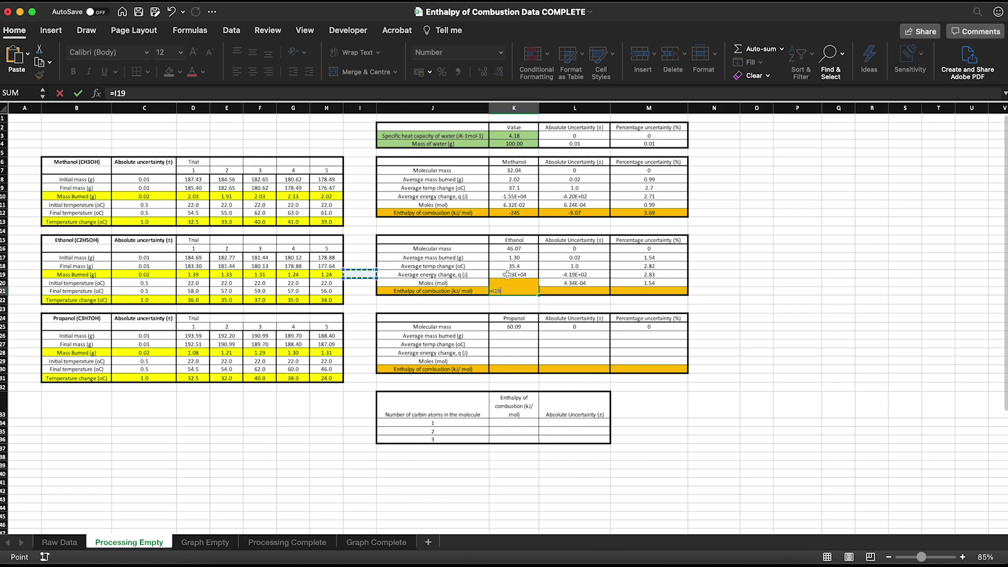
pyautogui.press('Right')
pyautogui.press('Right')
pyautogui.click(493, 290)
pyautogui.write('(')
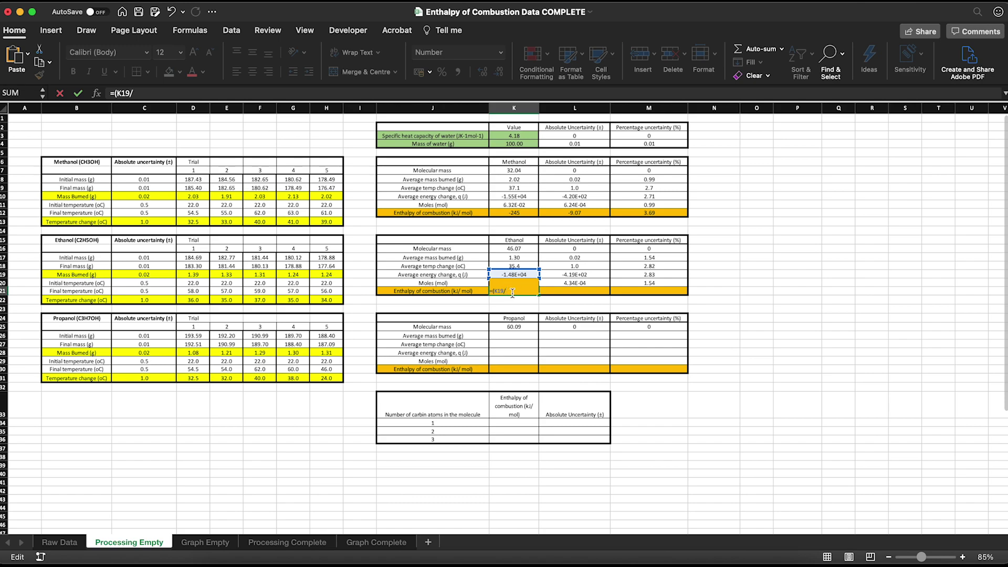
pyautogui.write('K19/K')
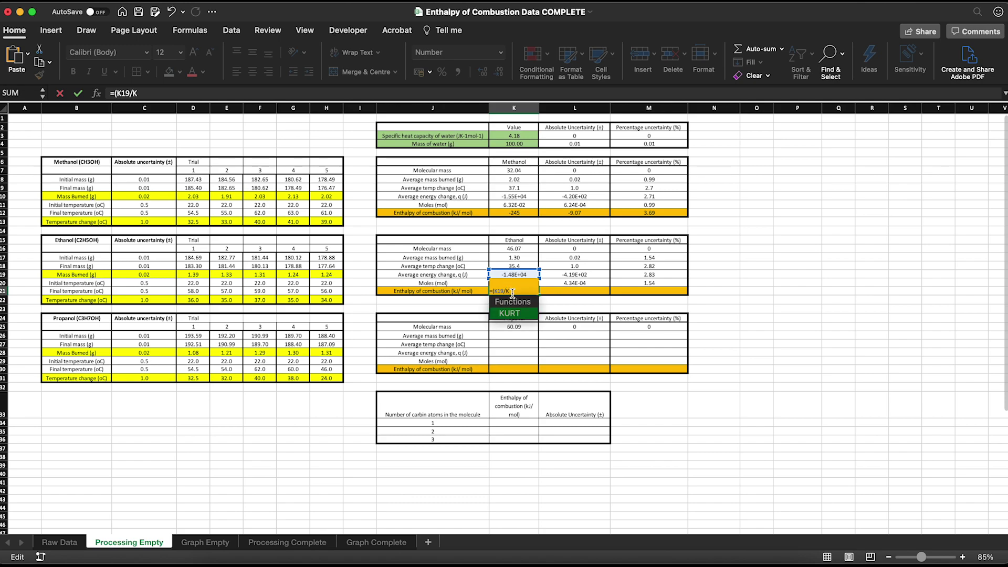
pyautogui.write('20')
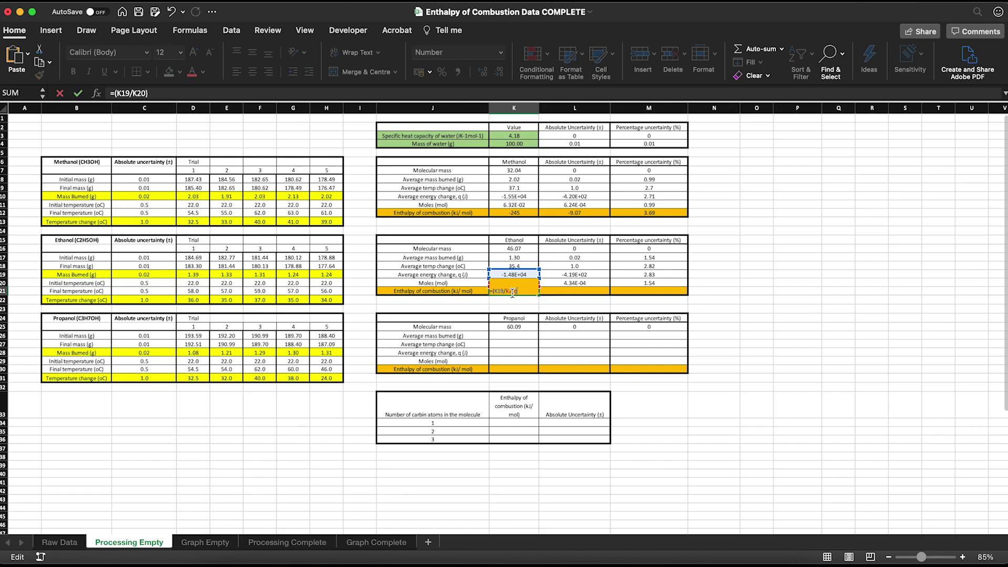
pyautogui.press('Return')
# Convert ethanol's enthalpy of combustion in K21 to kJ/mol by extending the formula to =(K19/K20)/1000.
pyautogui.click(532, 291)
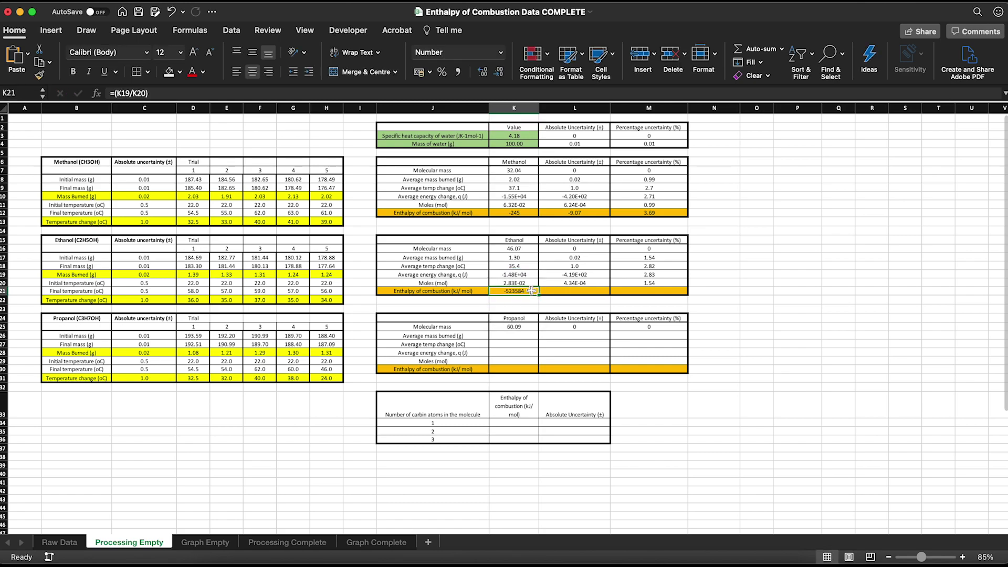
pyautogui.doubleClick(532, 291)
pyautogui.write('/100')
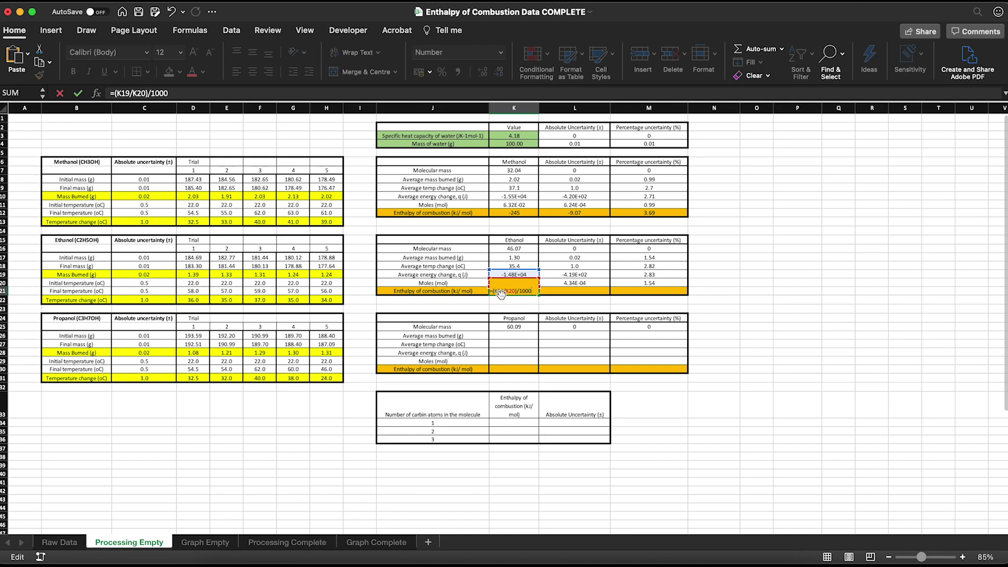
pyautogui.write('0')
pyautogui.press('Return')
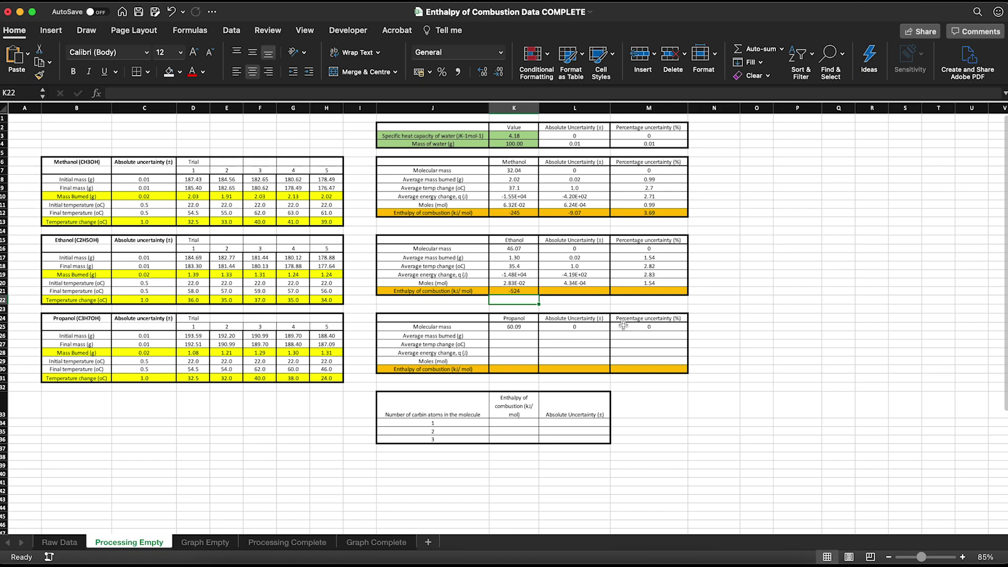
# Calculate the percentage uncertainty of ethanol's enthalpy of combustion in M21 with =M19+M20.
pyautogui.click(641, 292)
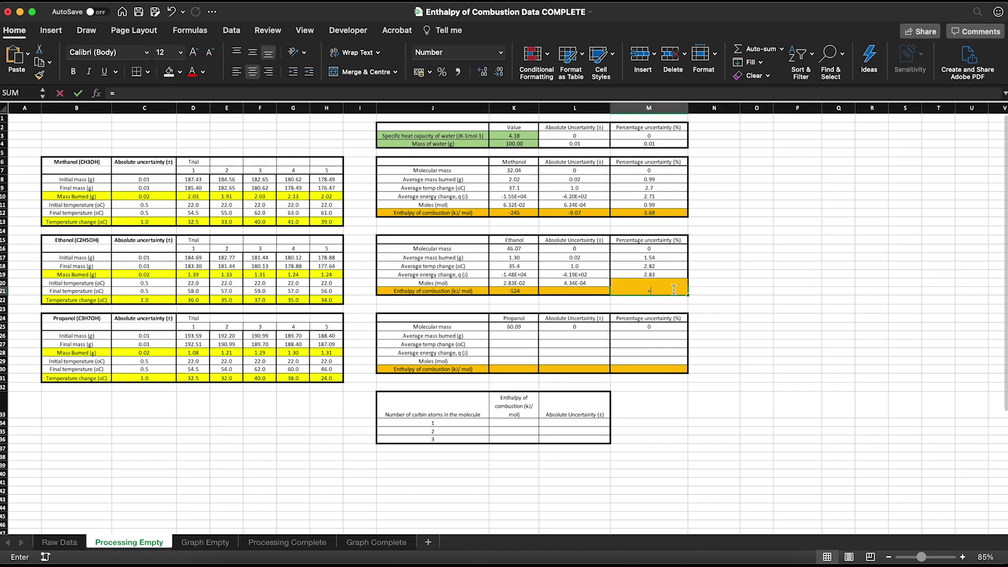
pyautogui.write('=')
pyautogui.click(663, 274)
pyautogui.write('+')
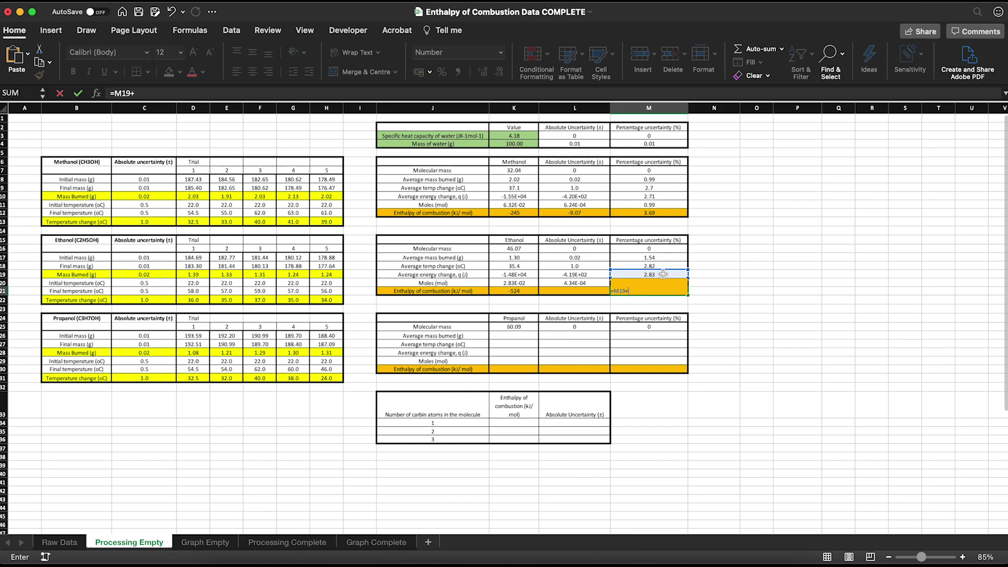
pyautogui.press('Down')
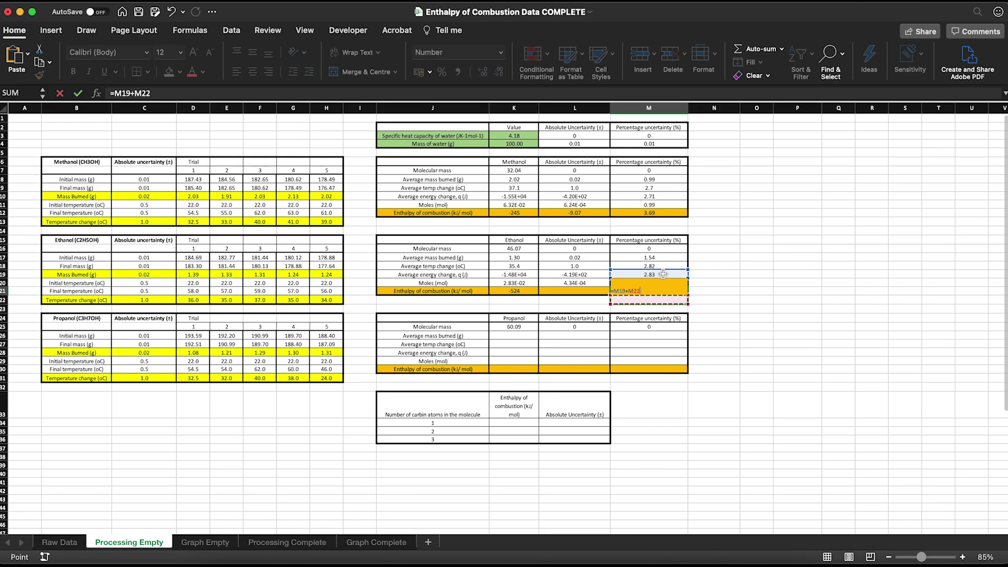
pyautogui.press('Up')
pyautogui.press('Up')
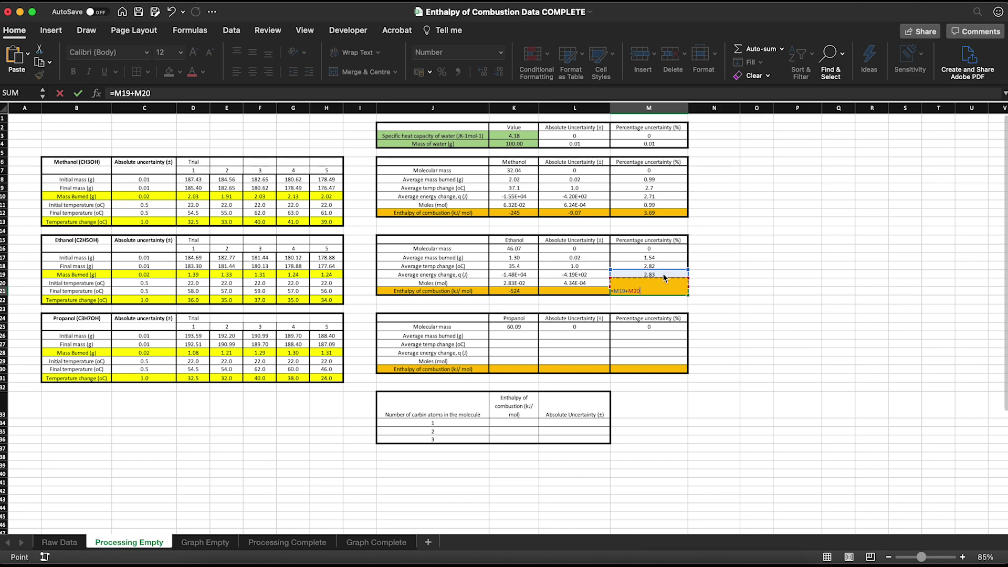
pyautogui.press('Return')
# Calculate the absolute uncertainty of ethanol's enthalpy of combustion in L21 with =(M21/100)*K21.
pyautogui.click(588, 290)
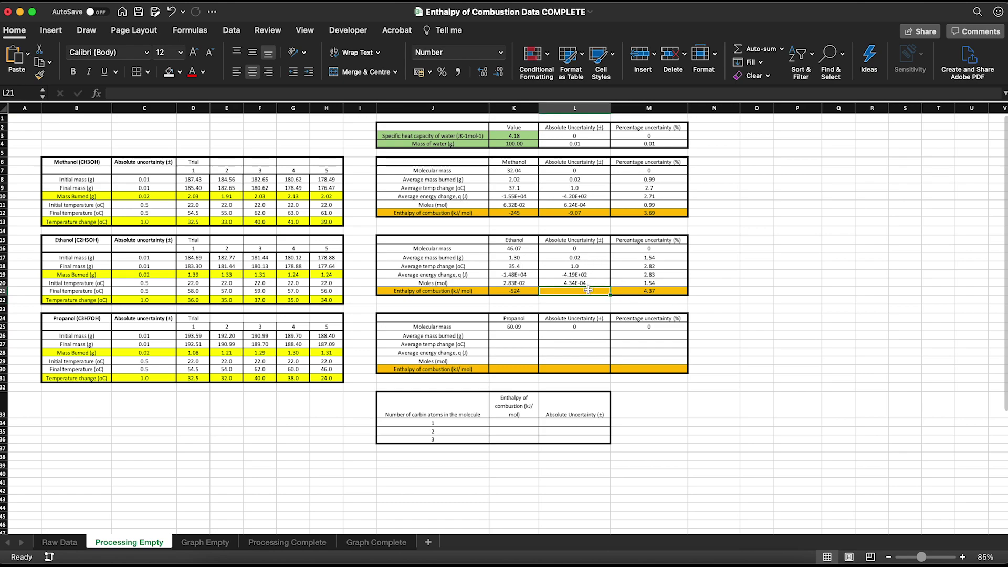
pyautogui.write('=')
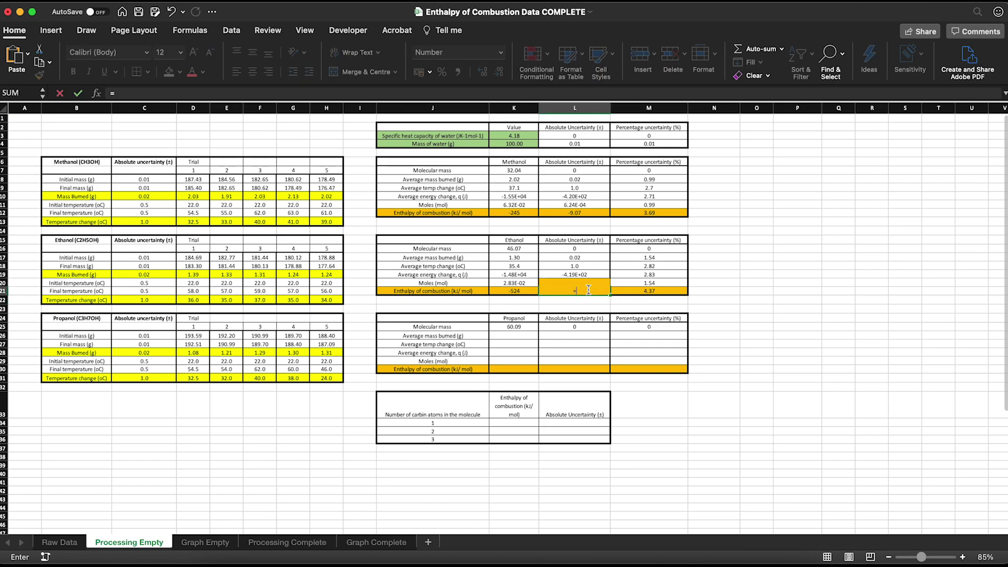
pyautogui.click(629, 290)
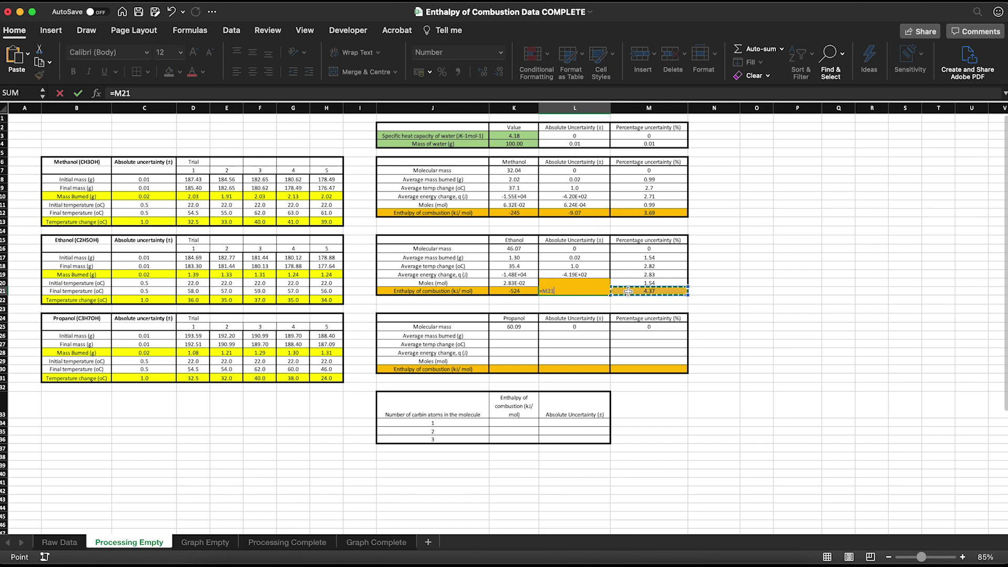
pyautogui.click(544, 291)
pyautogui.write('(')
pyautogui.click(562, 291)
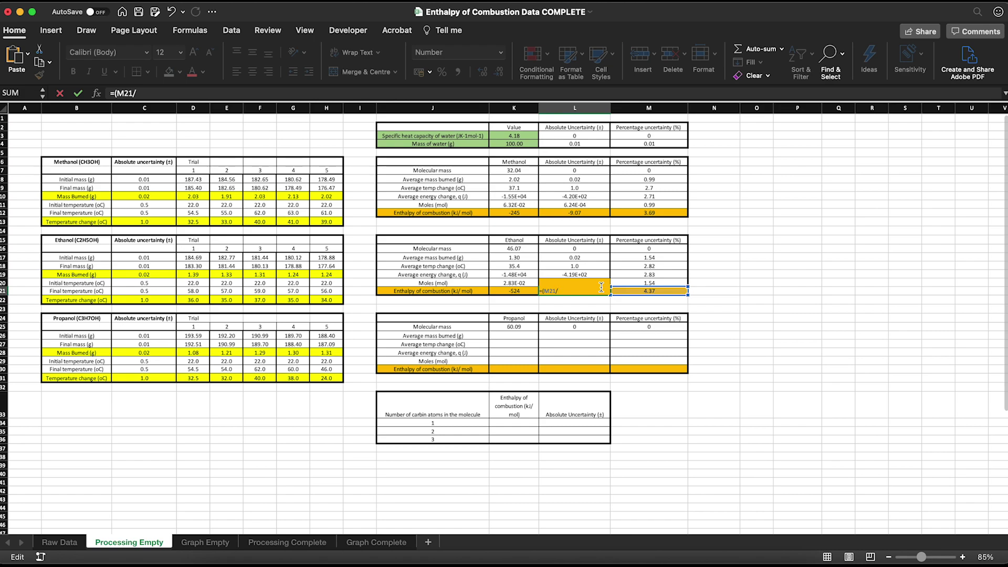
pyautogui.write('100)*')
pyautogui.click(528, 292)
pyautogui.press('Return')
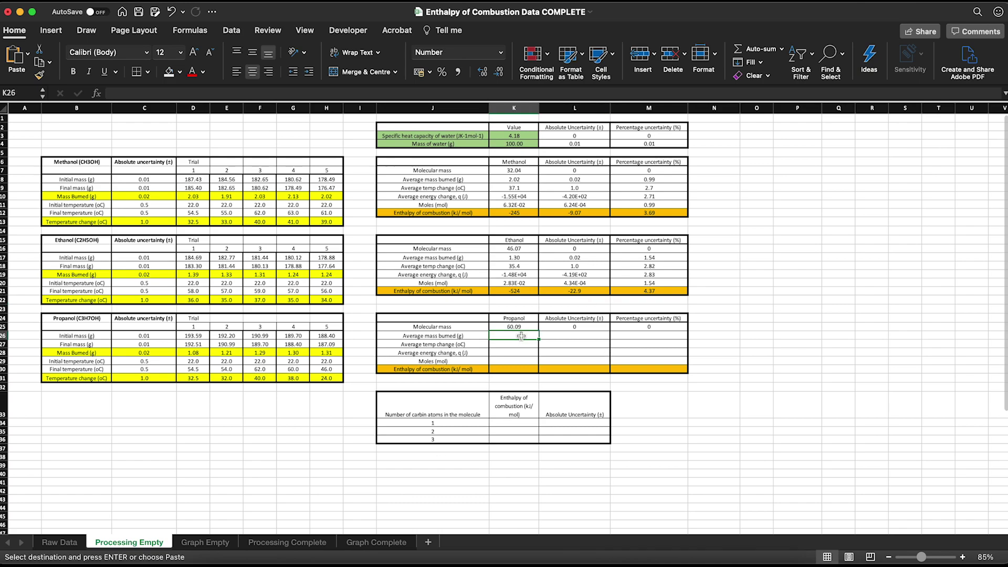
pyautogui.press('Escape')
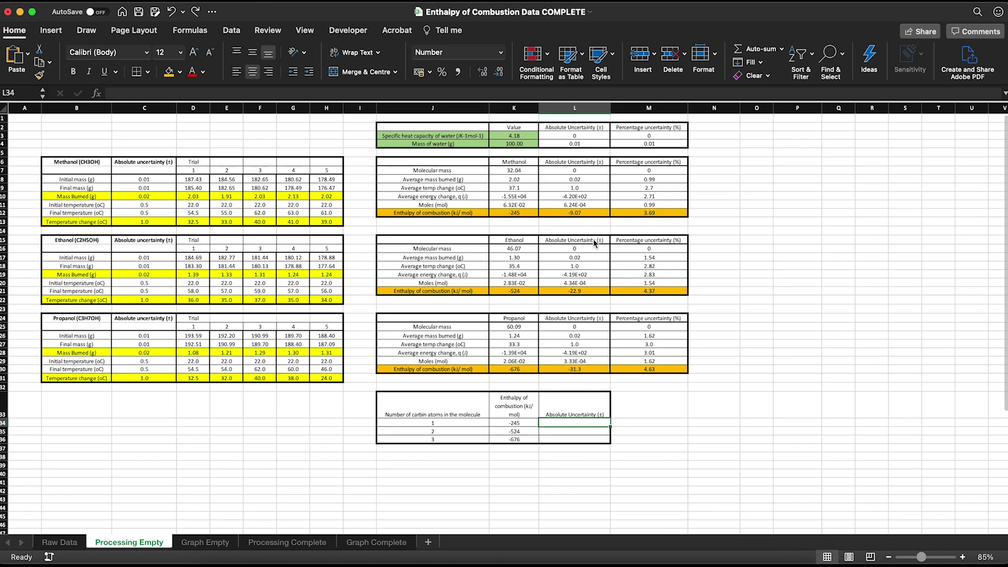
# Make methanol's absolute uncertainty of enthalpy in L12 positive by negating the formula to =-(M12/100)*K12.
pyautogui.click(587, 212)
pyautogui.moveTo(607, 213)
pyautogui.mouseDown()
pyautogui.moveTo(587, 195)
pyautogui.moveTo(588, 215)
pyautogui.mouseUp()
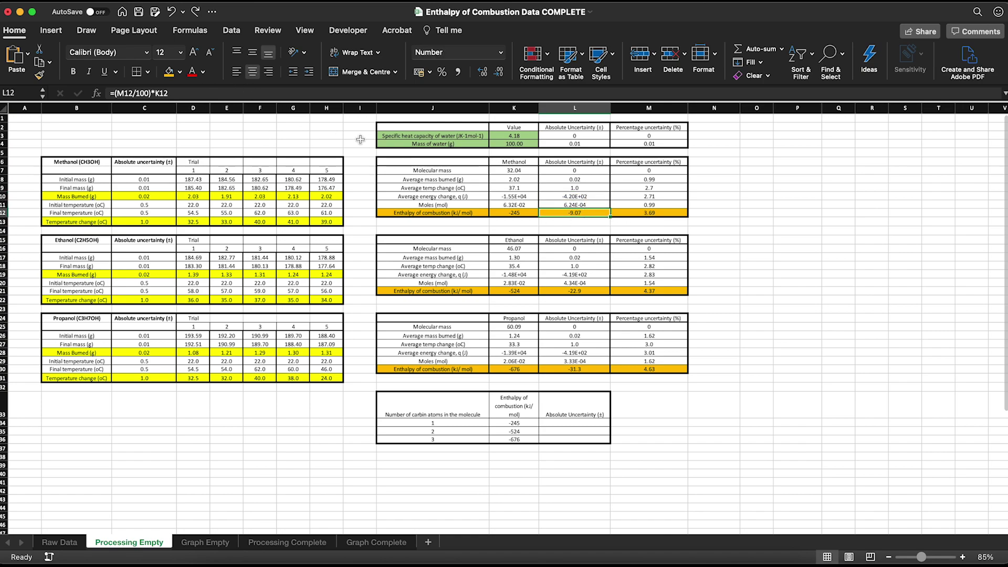
pyautogui.click(116, 94)
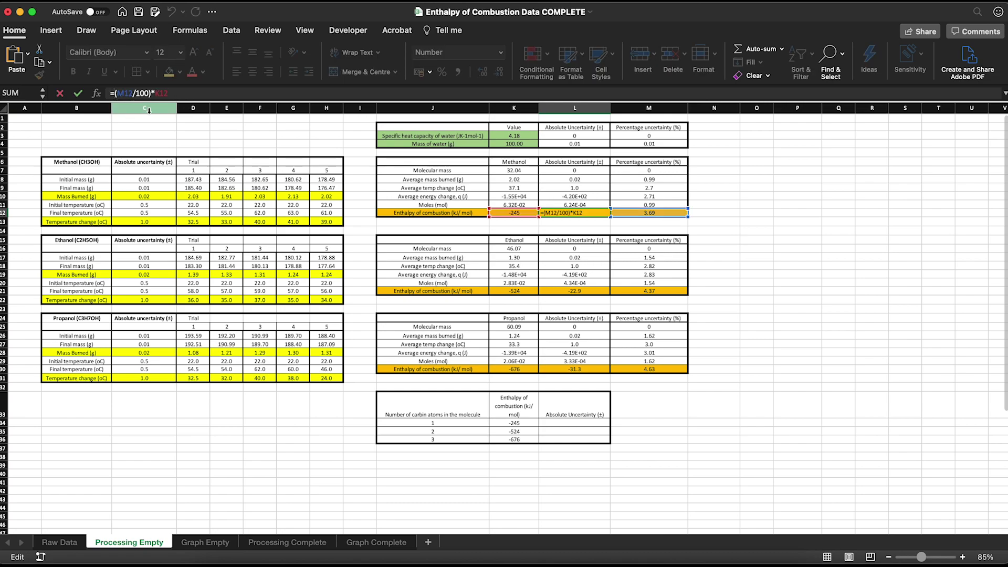
pyautogui.press('Return')
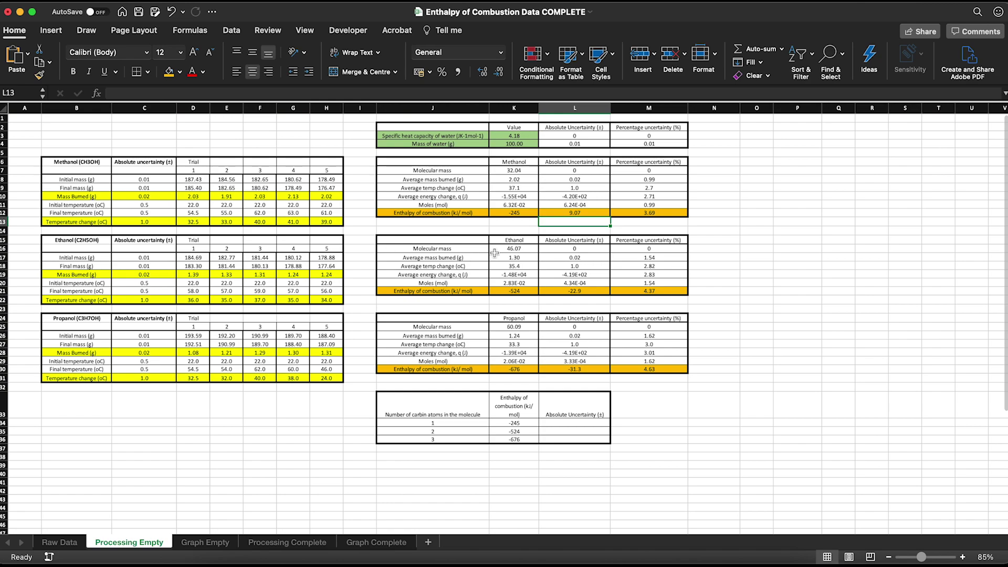
# Make ethanol's absolute uncertainty of enthalpy in L21 positive by negating the formula to =-(M21/100)*K21.
pyautogui.click(557, 291)
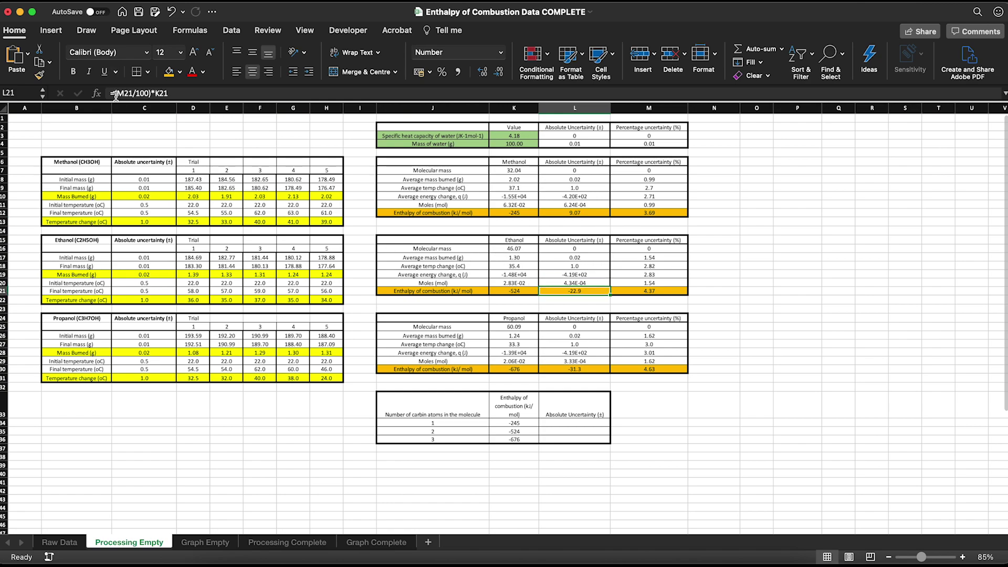
pyautogui.click(116, 93)
pyautogui.write('-')
pyautogui.press('Return')
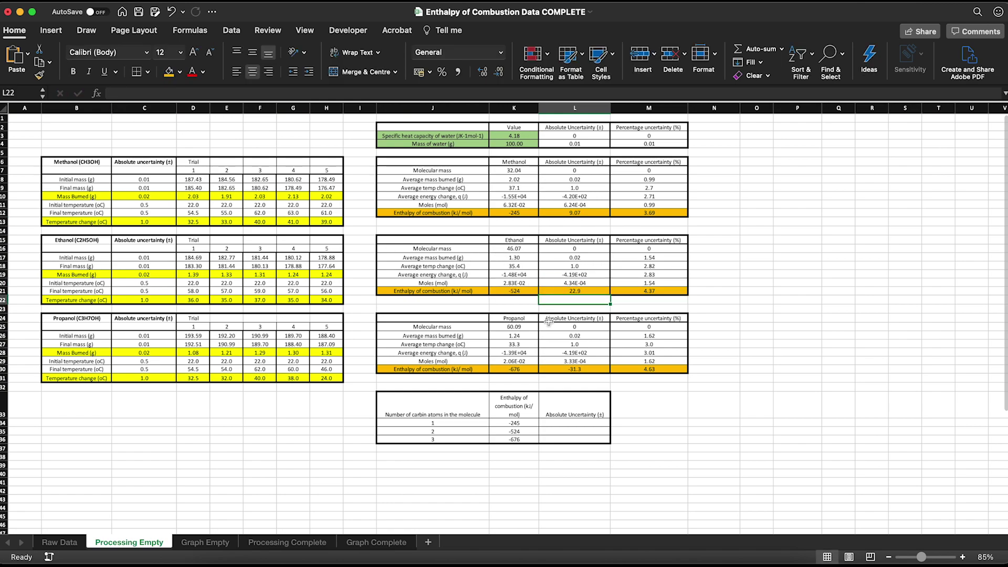
# Make propanol's absolute uncertainty of enthalpy in L30 positive by negating the formula to =-(M30/100)*K30.
pyautogui.click(572, 369)
pyautogui.click(113, 94)
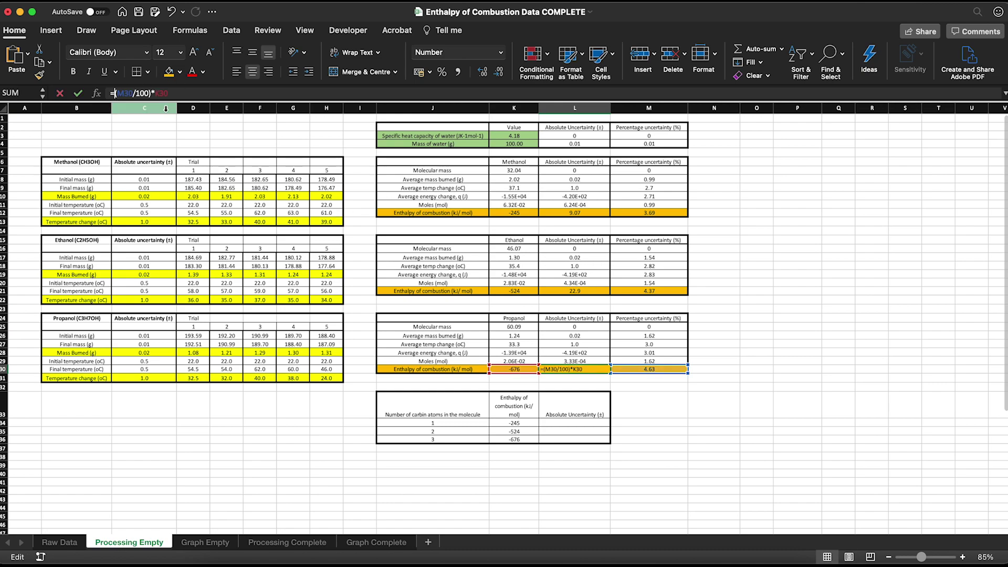
pyautogui.write('-')
pyautogui.press('Return')
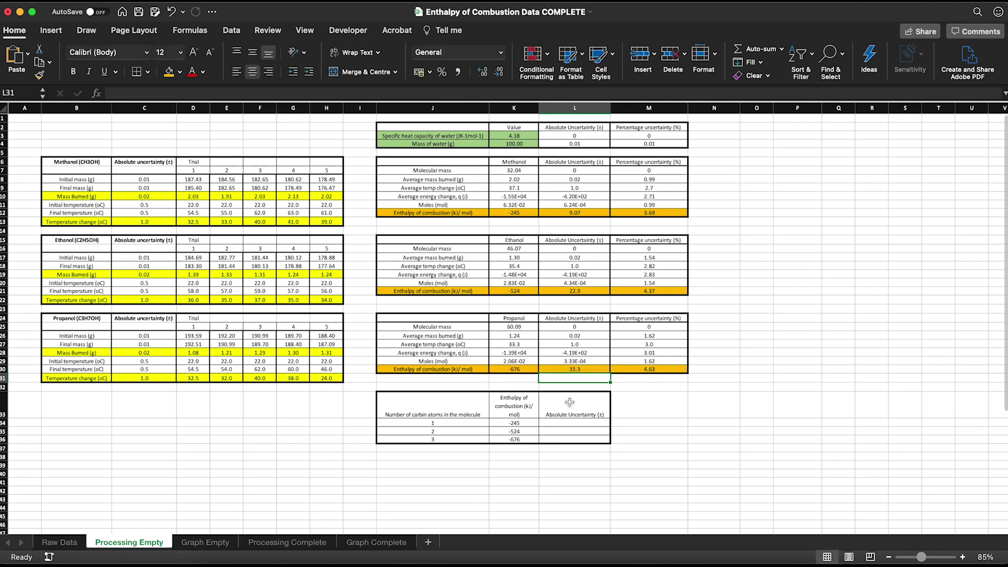
# Fill the summary table's absolute uncertainties by linking L34, L35 and L36 to L12, L21 and L30, and copy the table J33:L36.
pyautogui.click(571, 423)
pyautogui.write('=')
pyautogui.click(595, 213)
pyautogui.press('Return')
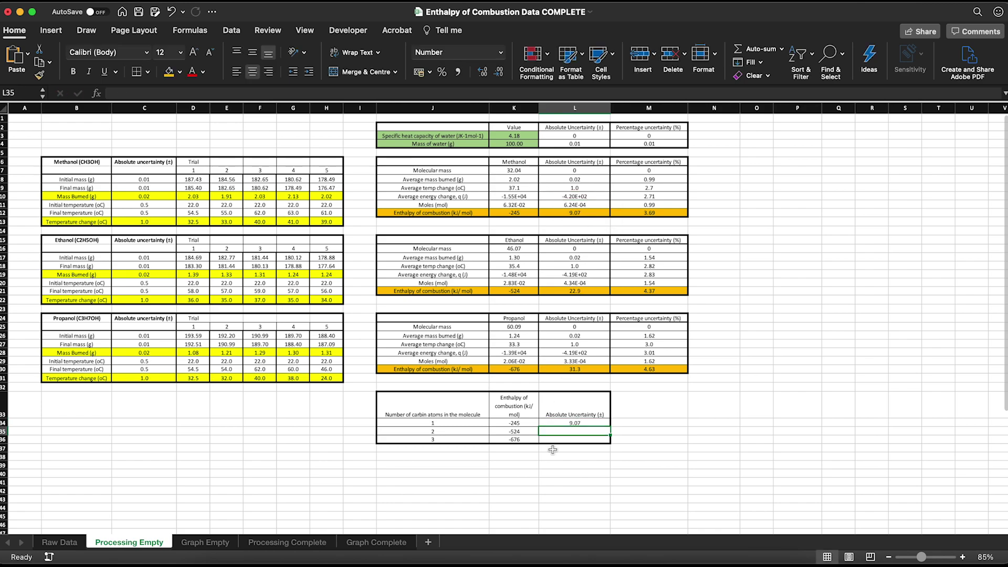
pyautogui.write('=')
pyautogui.click(580, 290)
pyautogui.press('Return')
pyautogui.write('=')
pyautogui.click(577, 370)
pyautogui.press('Return')
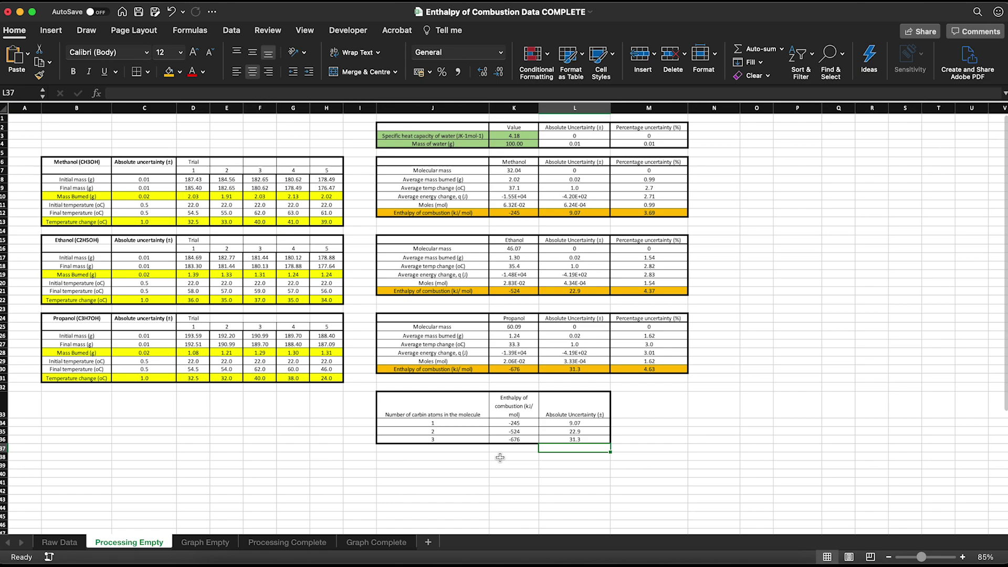
pyautogui.moveTo(441, 409); pyautogui.dragTo(577, 441)
pyautogui.hotkey('ctrl', 'c')
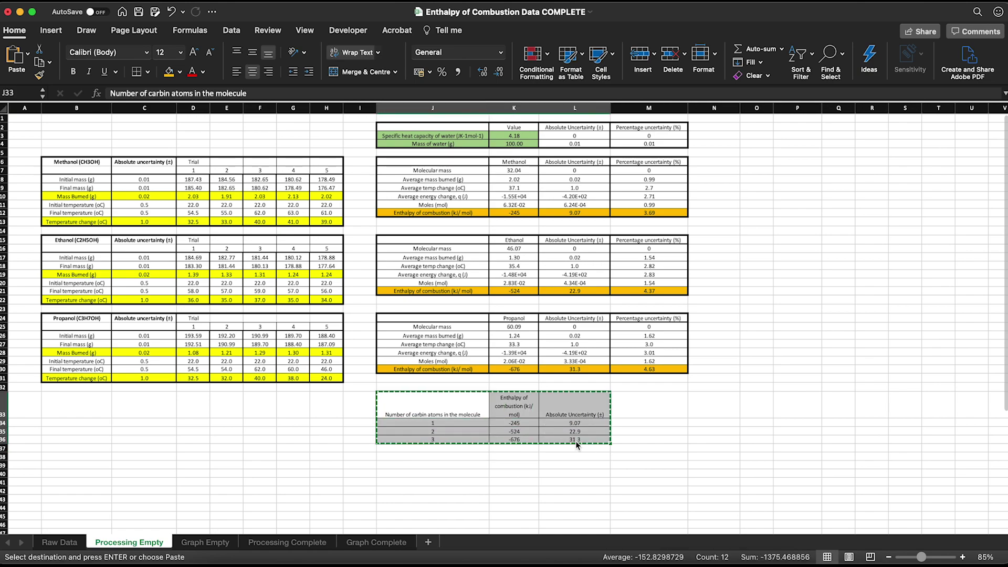
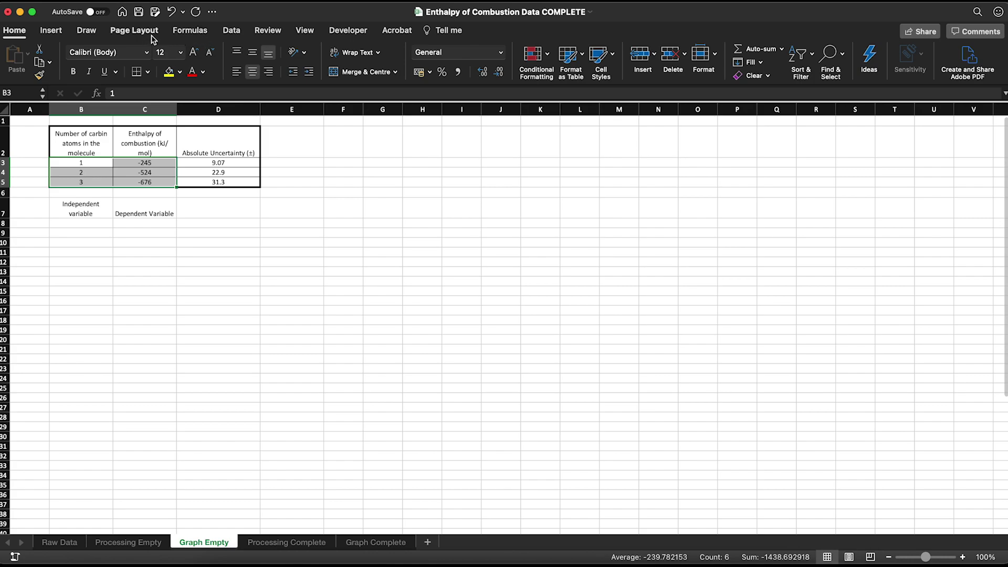
# Insert a scatter chart of B3:C5 on the Graph Empty sheet, place it just below the table and enlarge it.
pyautogui.click(51, 30)
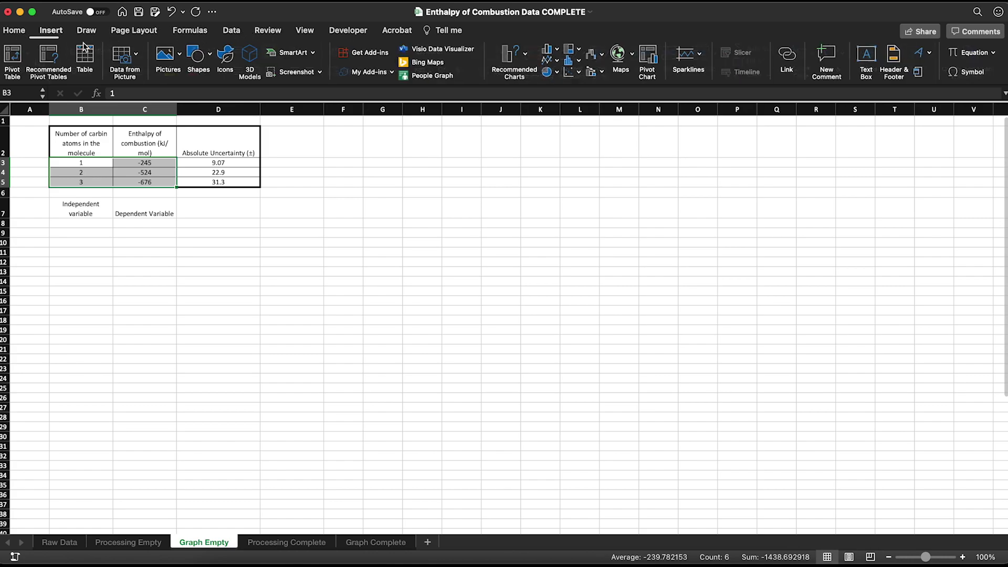
pyautogui.click(576, 77)
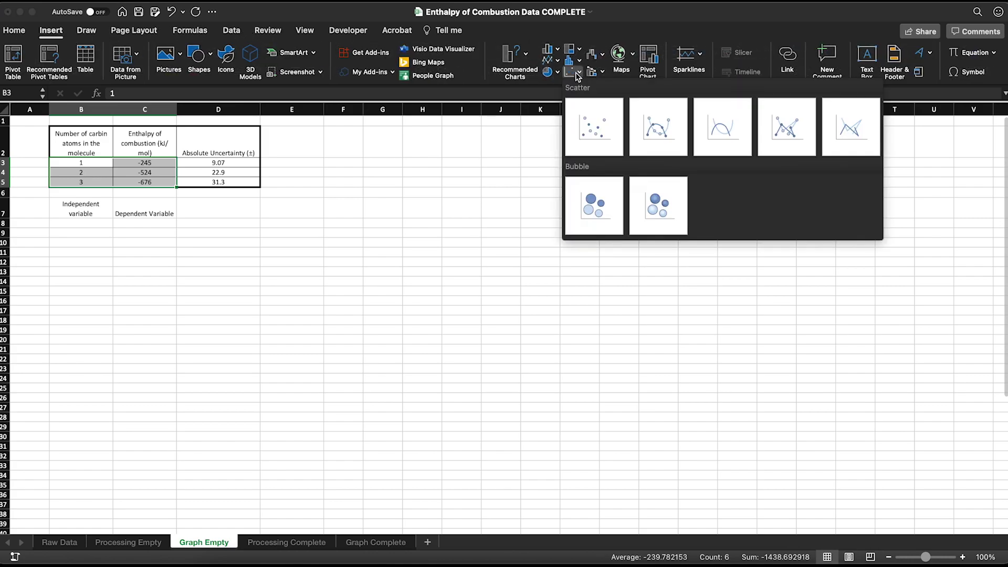
pyautogui.click(597, 134)
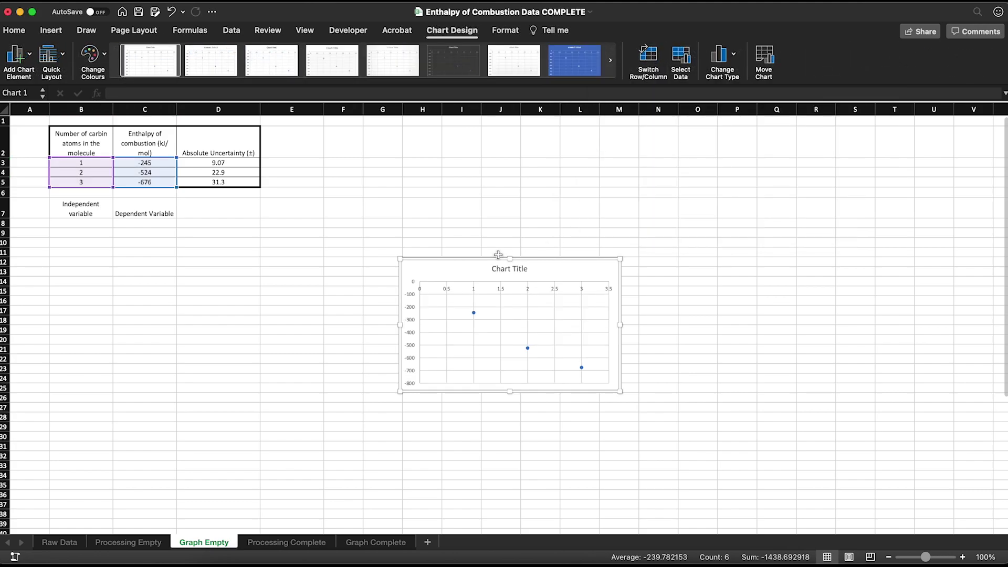
pyautogui.moveTo(448, 261); pyautogui.dragTo(306, 192)
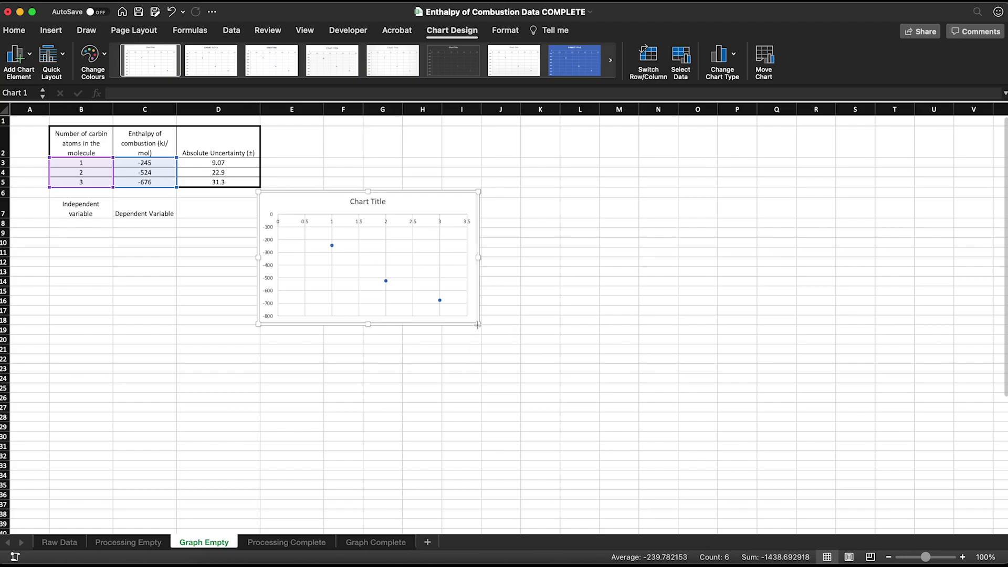
pyautogui.moveTo(477, 327); pyautogui.dragTo(651, 439)
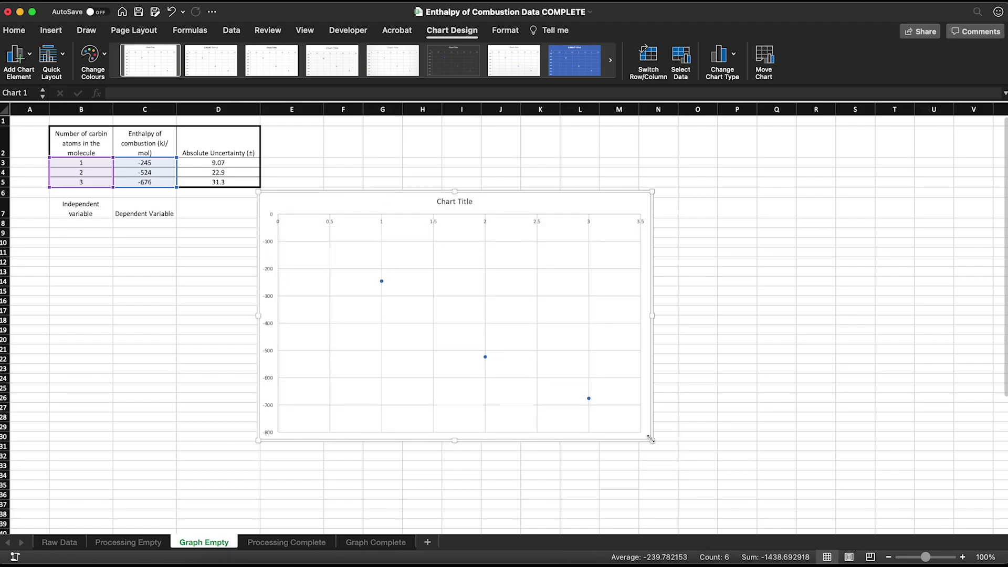
# Add primary horizontal and primary vertical axis titles to the scatter chart.
pyautogui.click(367, 544)
pyautogui.click(204, 542)
pyautogui.click(16, 57)
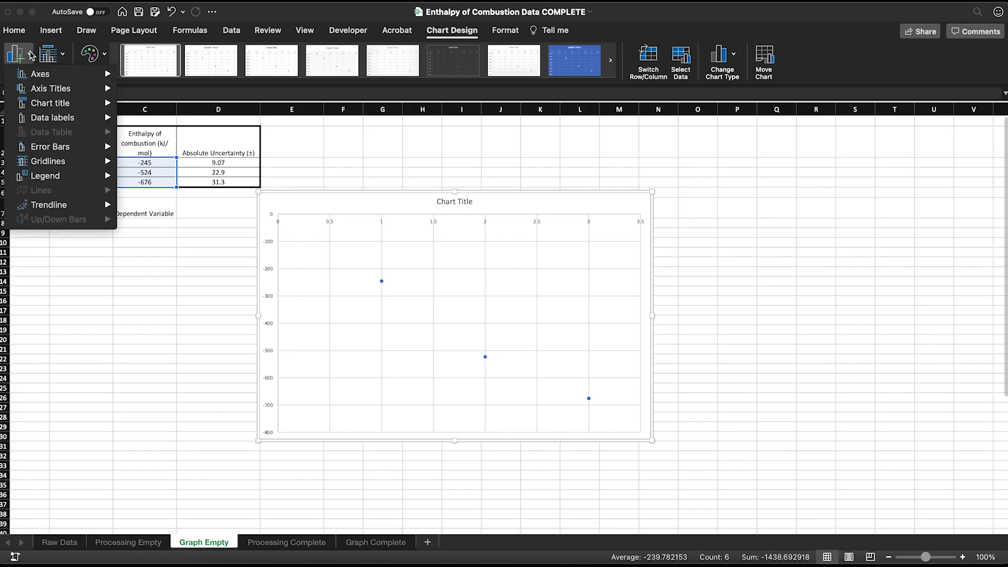
pyautogui.moveTo(69, 89)
pyautogui.click(173, 93)
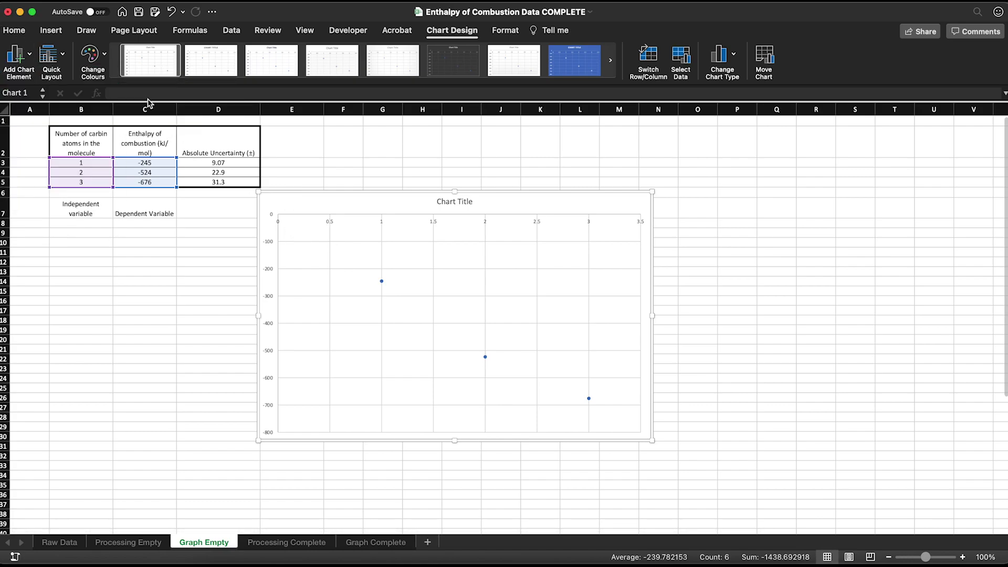
pyautogui.click(37, 58)
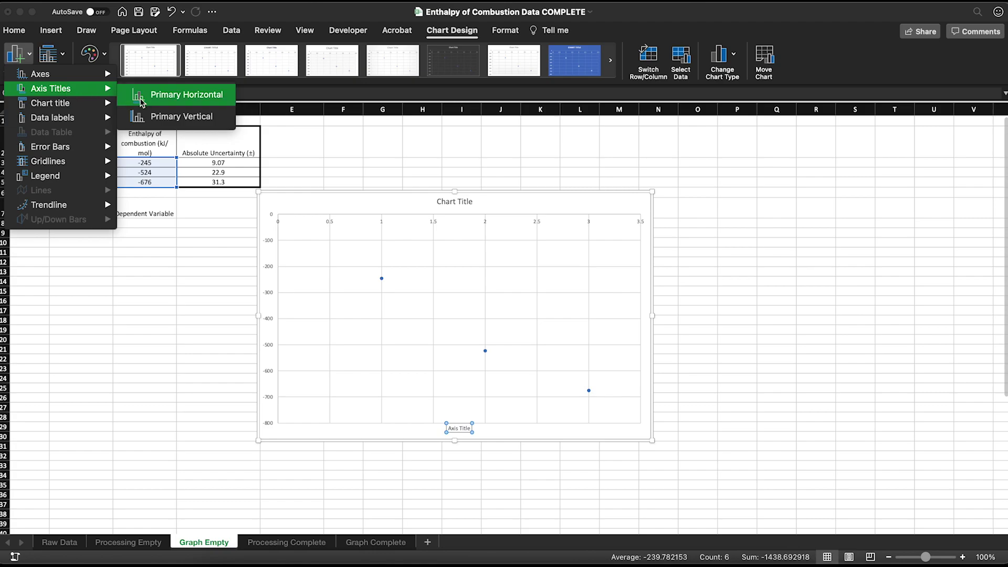
pyautogui.click(157, 116)
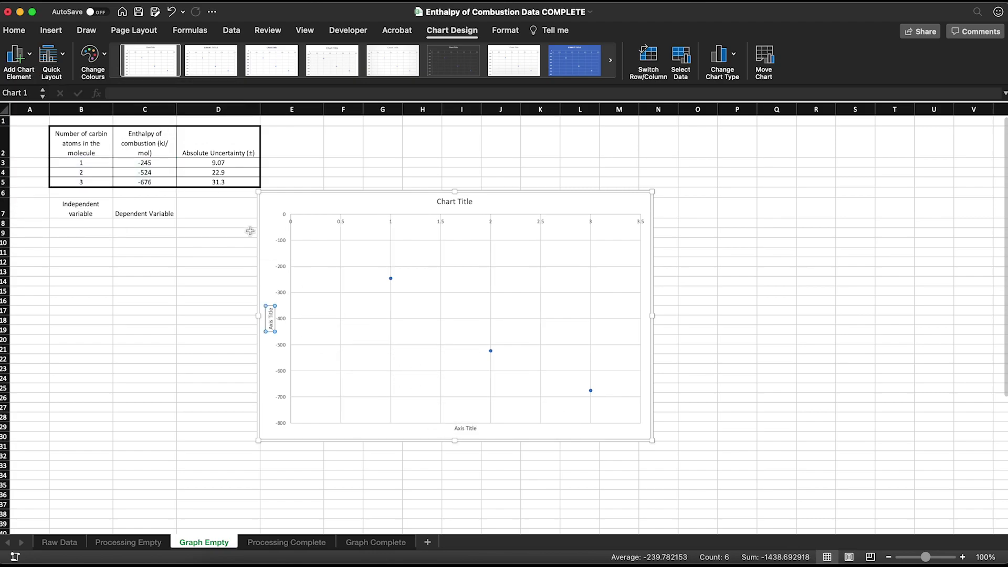
# Set the vertical axis title to "Enthalpy of combustion (kJ/ mol)", copying the heading text from C2.
pyautogui.doubleClick(155, 141)
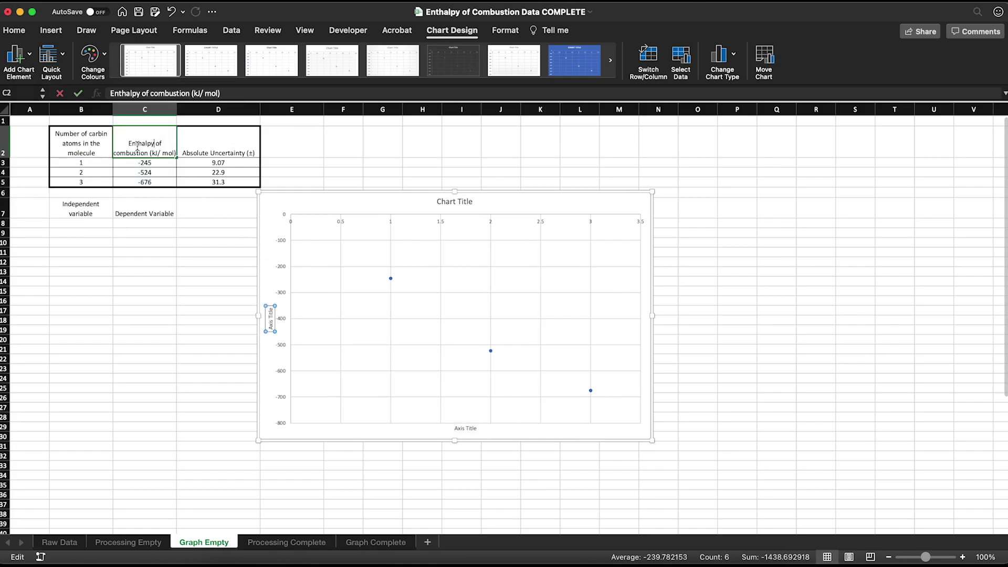
pyautogui.moveTo(128, 140); pyautogui.dragTo(211, 164)
pyautogui.press('super+c')
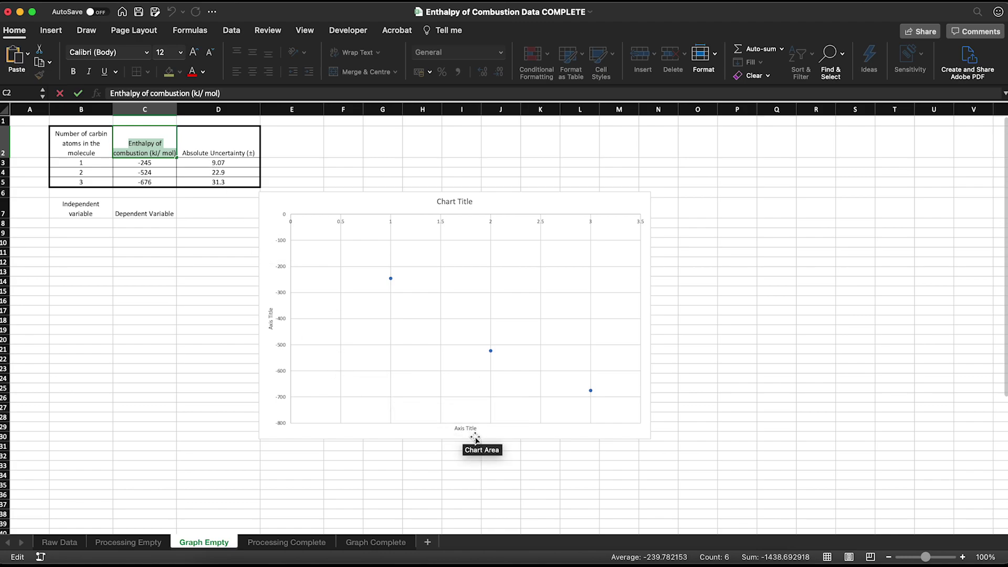
pyautogui.doubleClick(271, 318)
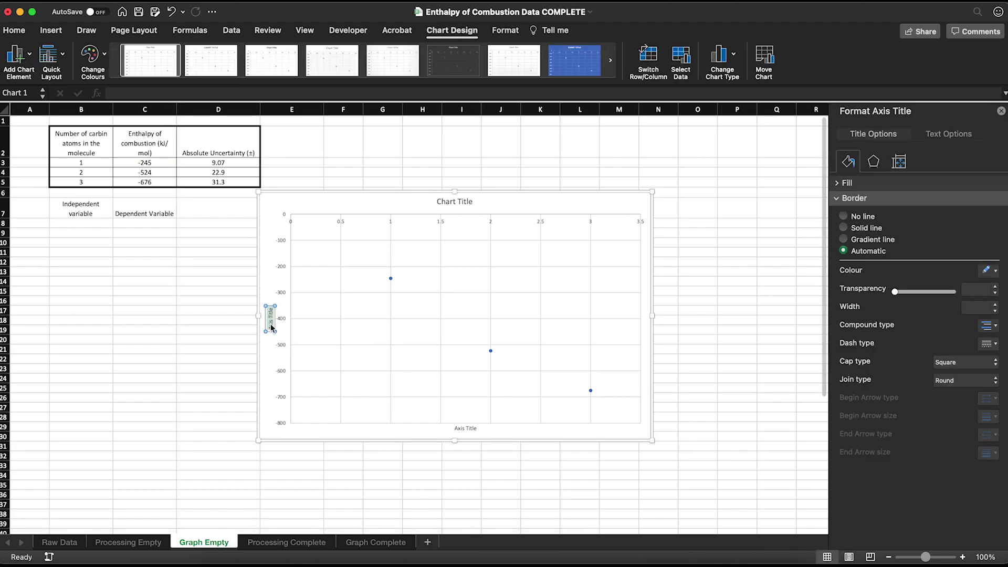
pyautogui.press('super+v')
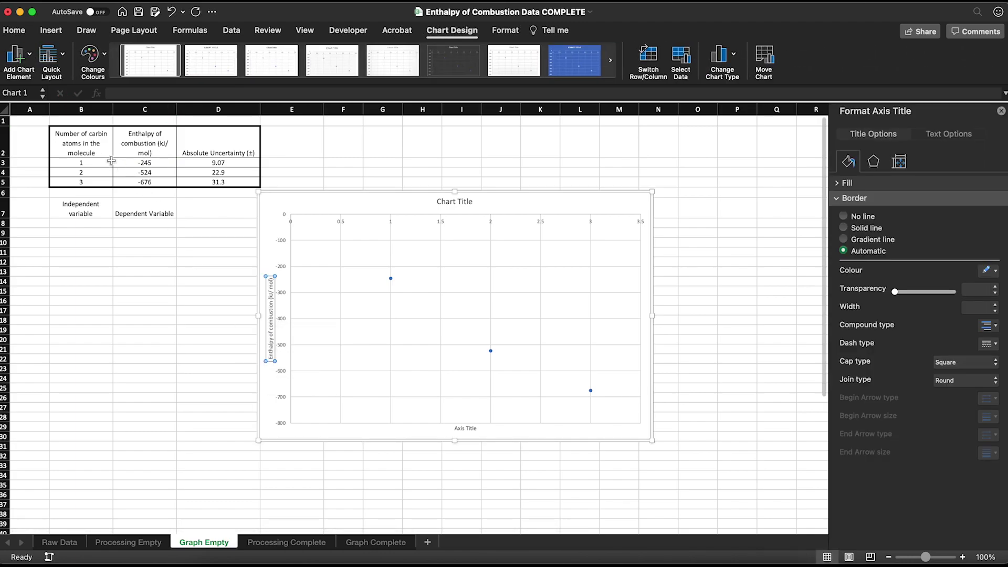
# Set the horizontal axis title to "Number of carbin atoms in the molecule", copying the heading text from B2, and close the formatting pane.
pyautogui.click(79, 138)
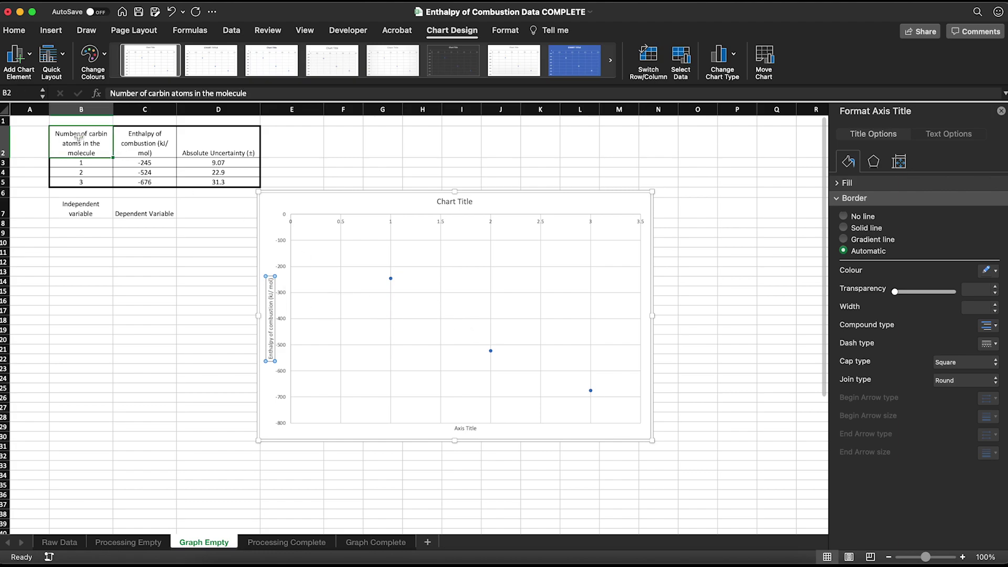
pyautogui.tripleClick(79, 137)
pyautogui.press('super+c')
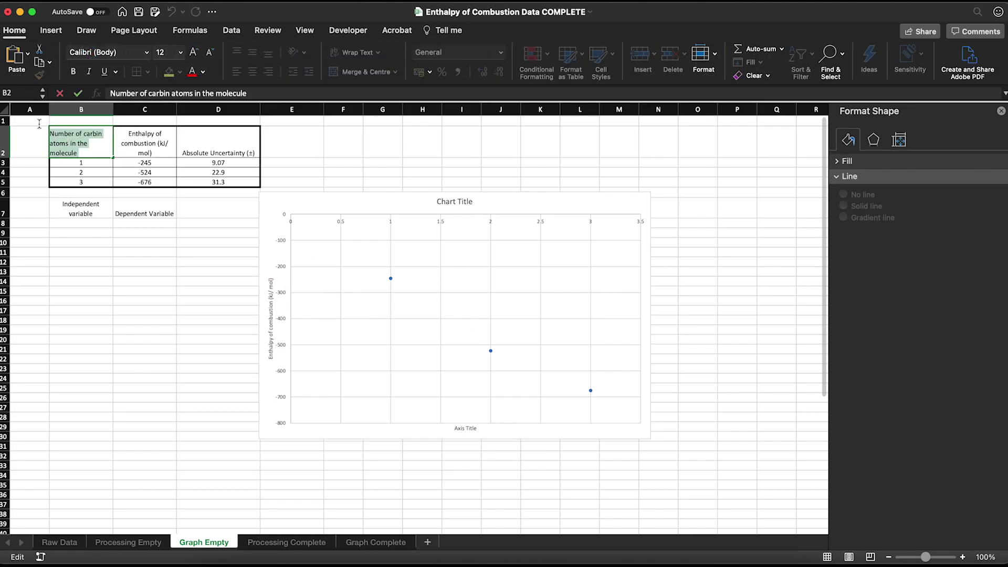
pyautogui.click(460, 427)
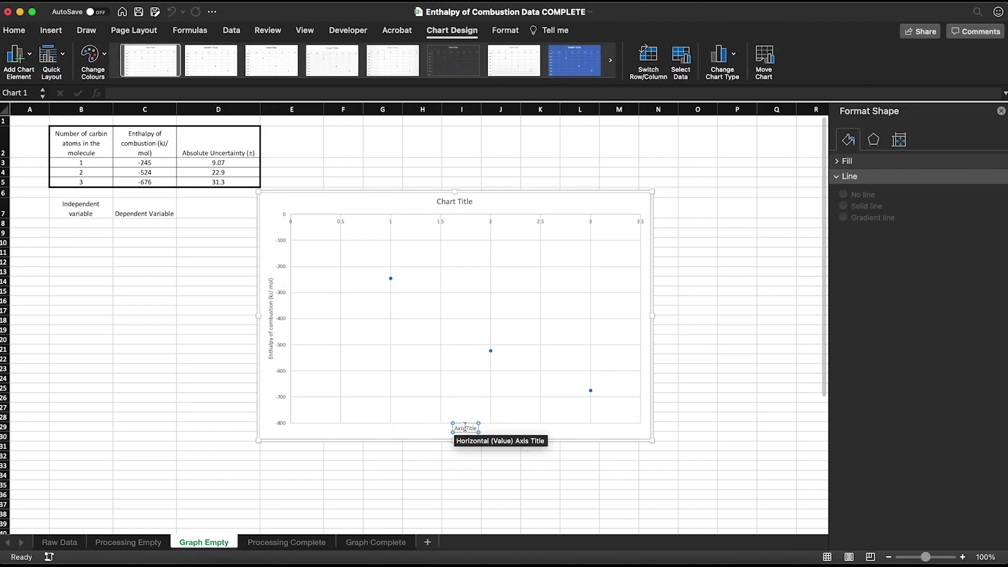
pyautogui.tripleClick(466, 426)
pyautogui.press('super+v')
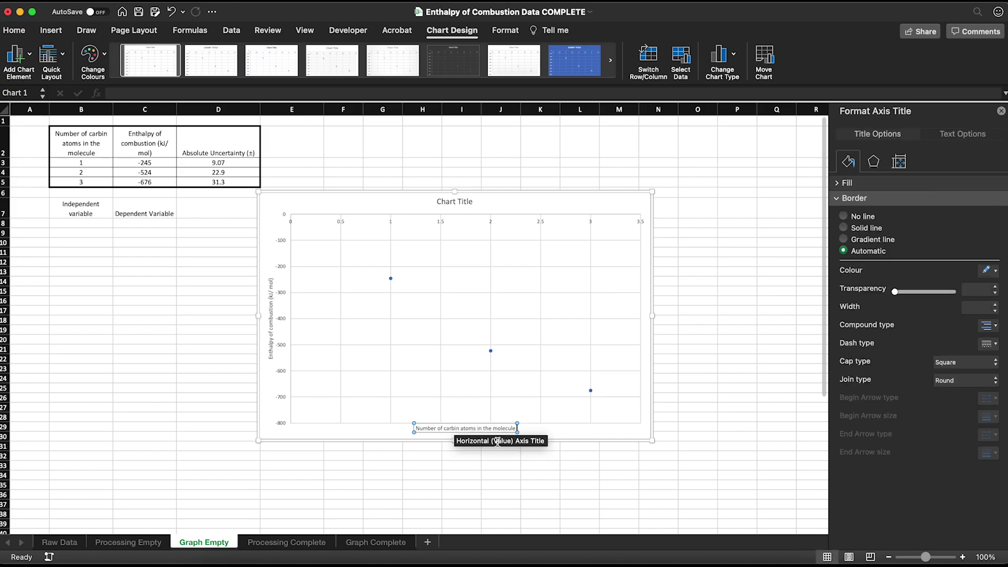
pyautogui.click(549, 433)
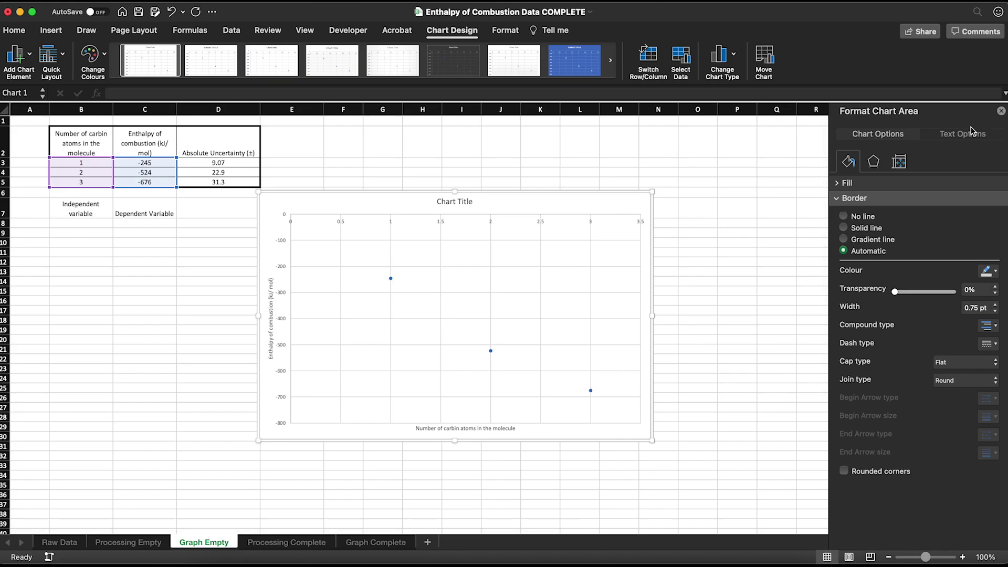
pyautogui.click(1001, 111)
# Add primary minor horizontal and primary minor vertical gridlines to the scatter chart.
pyautogui.click(36, 58)
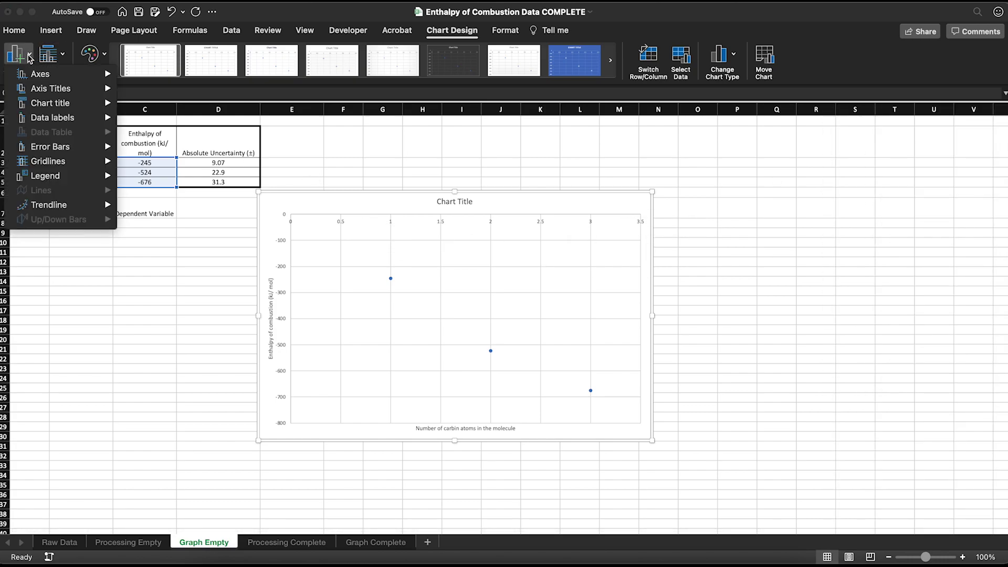
pyautogui.moveTo(59, 155)
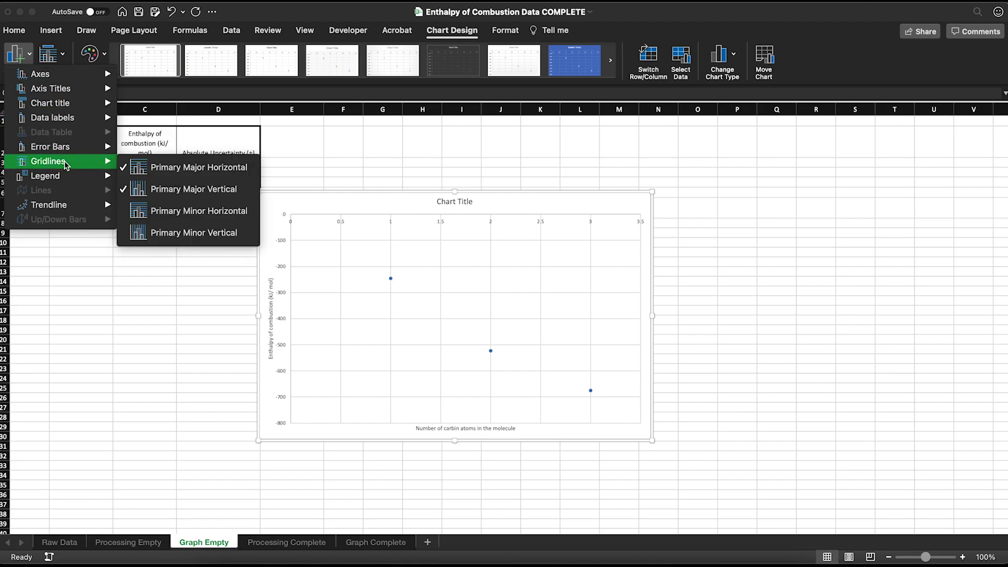
pyautogui.click(179, 212)
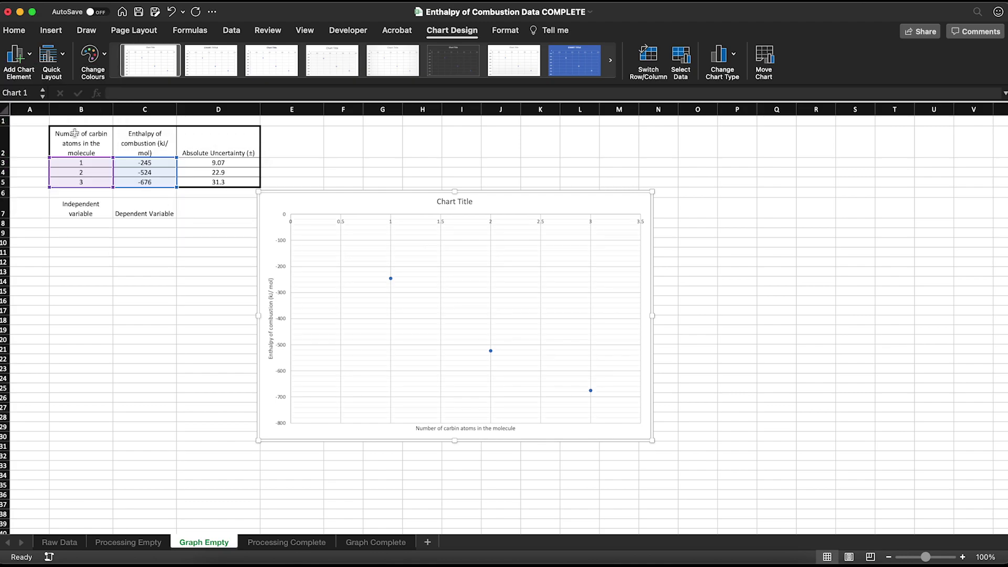
pyautogui.click(16, 53)
pyautogui.moveTo(78, 155)
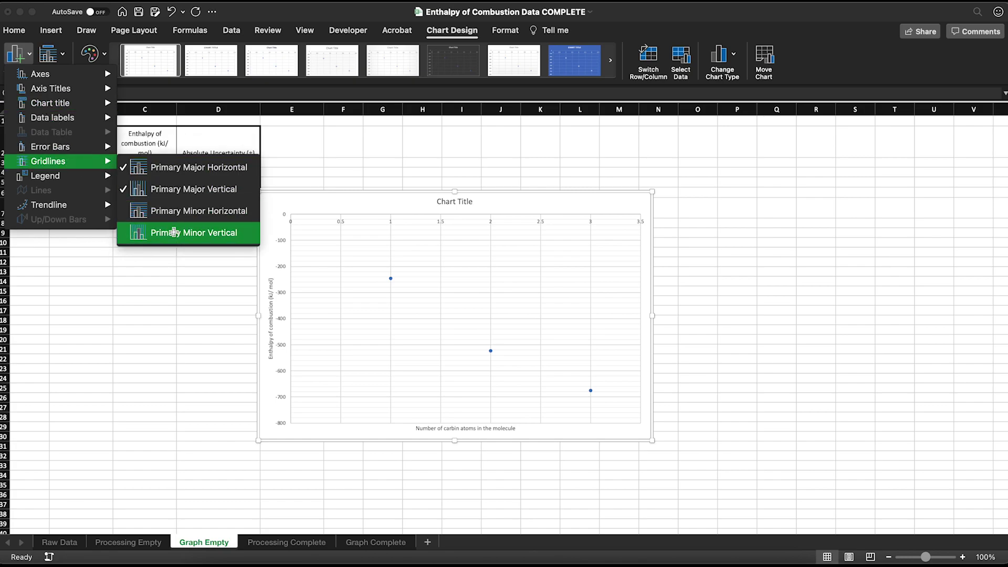
pyautogui.click(174, 233)
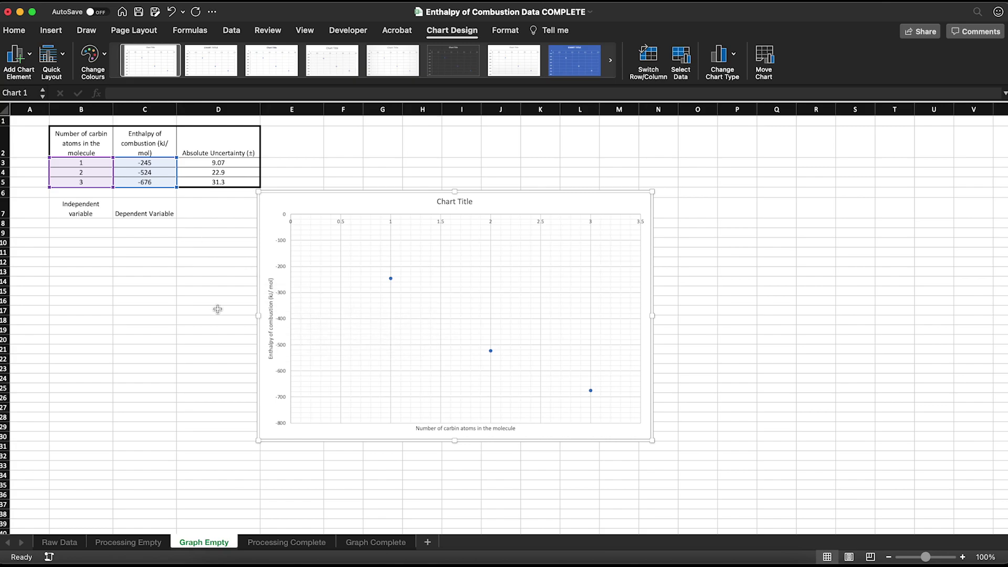
# Add a linear trendline to the scatter chart's data series.
pyautogui.click(16, 57)
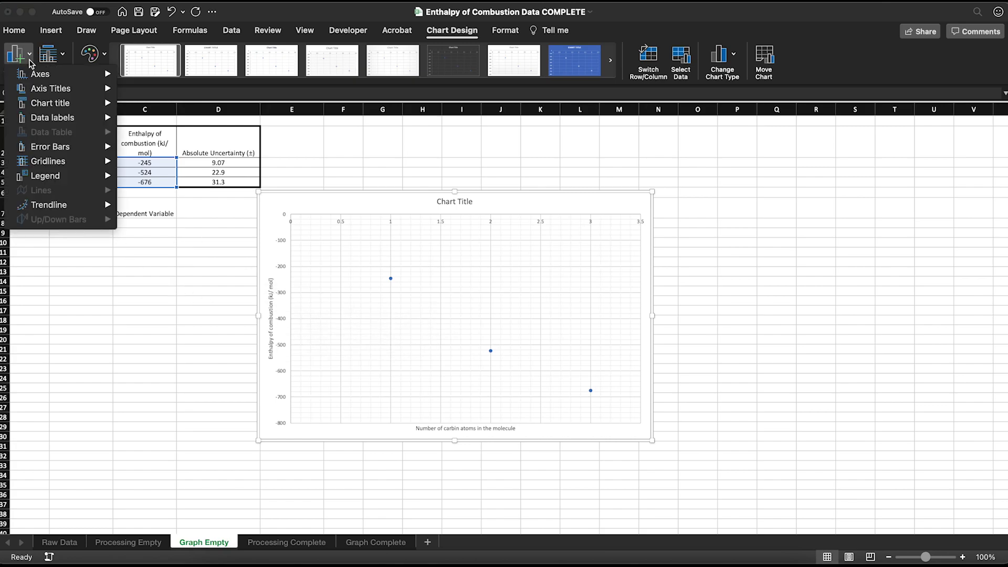
pyautogui.moveTo(89, 205)
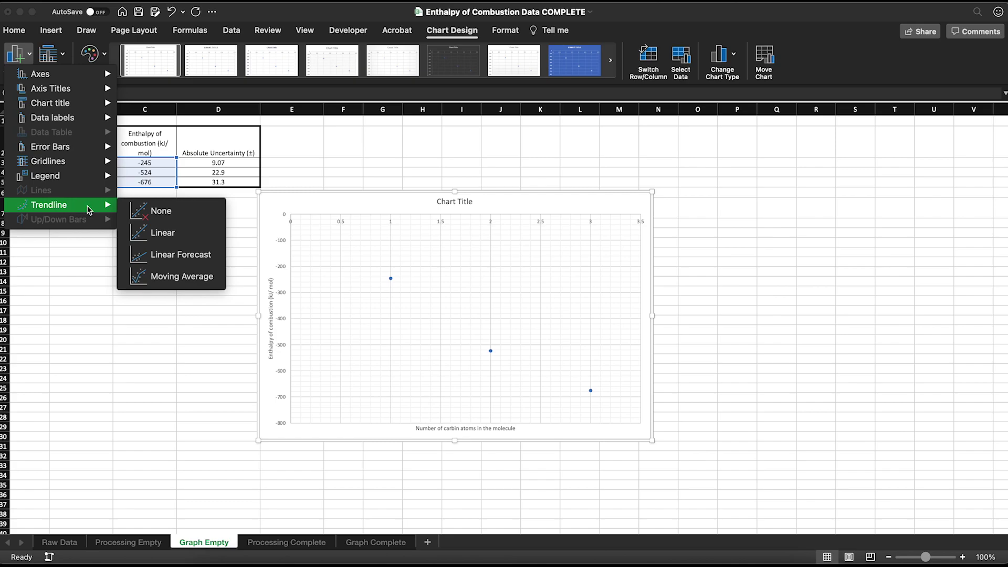
pyautogui.click(164, 234)
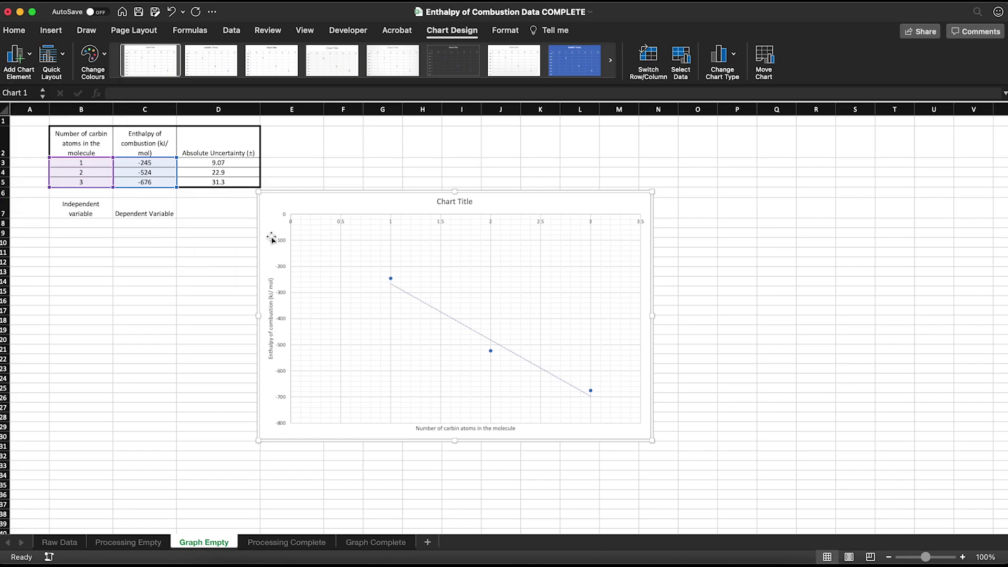
# Display the trendline's equation and R-squared value on the chart, and move their label to the clear area above the line.
pyautogui.click(411, 293)
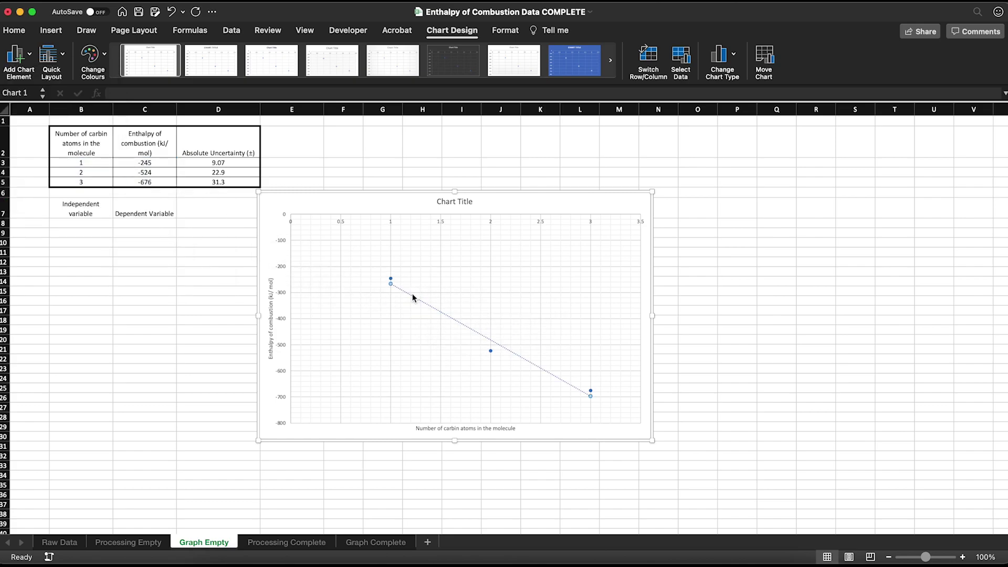
pyautogui.doubleClick(403, 292)
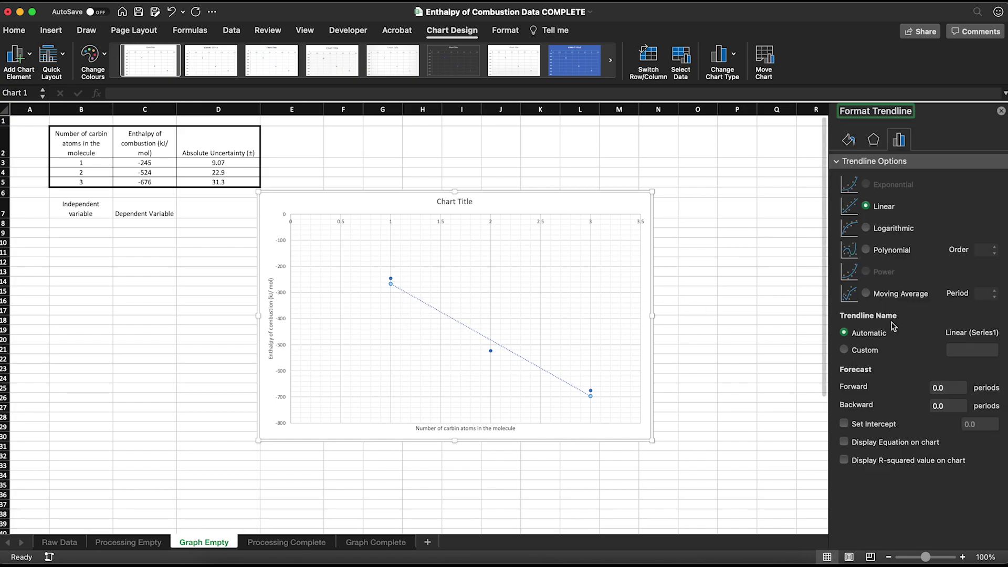
pyautogui.click(844, 441)
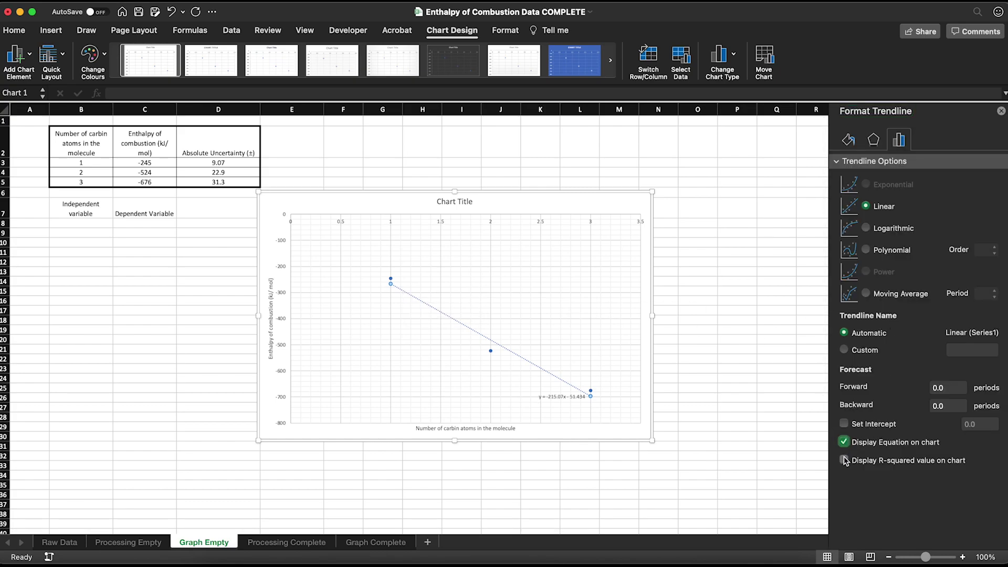
pyautogui.click(844, 460)
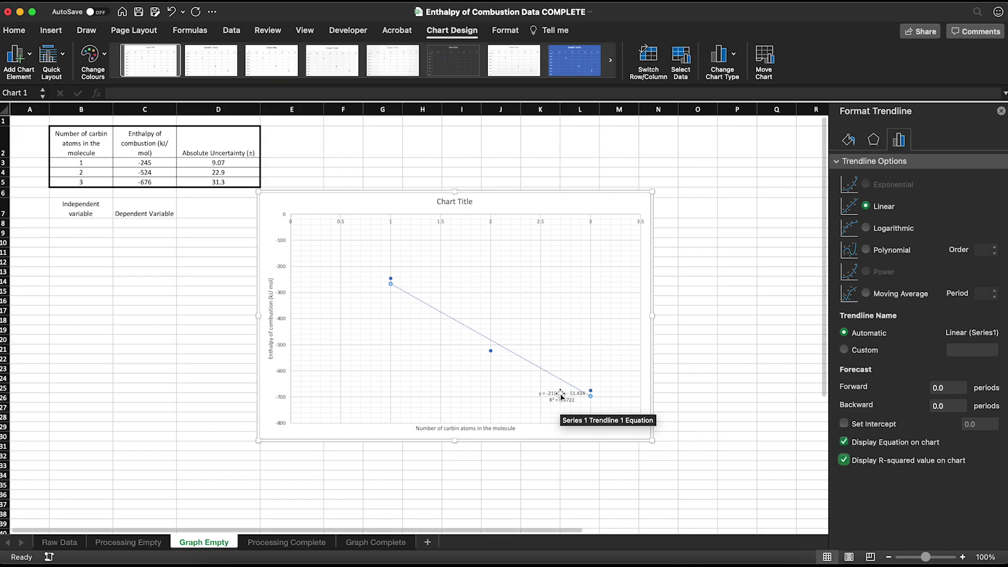
pyautogui.click(1002, 111)
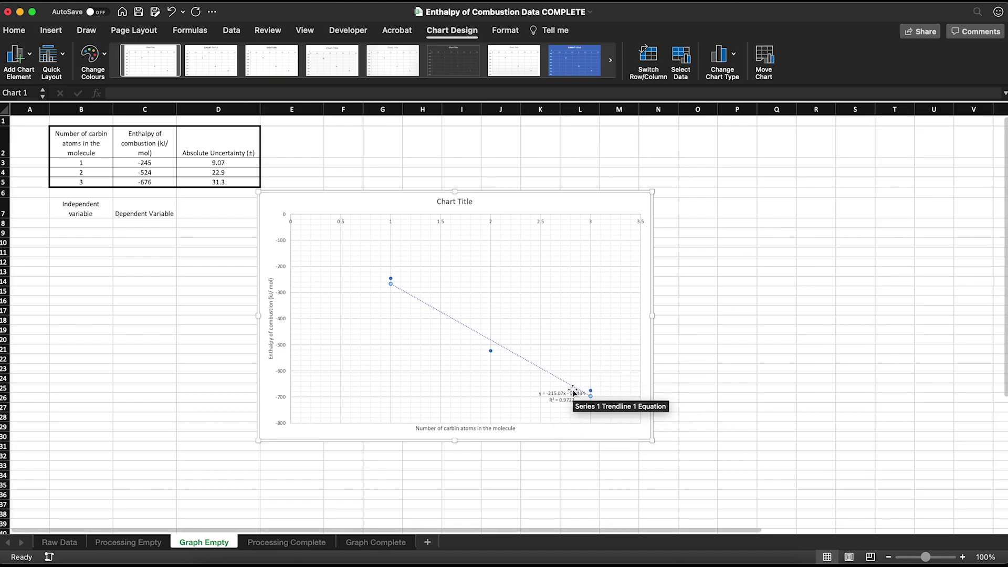
pyautogui.moveTo(578, 395); pyautogui.dragTo(554, 283)
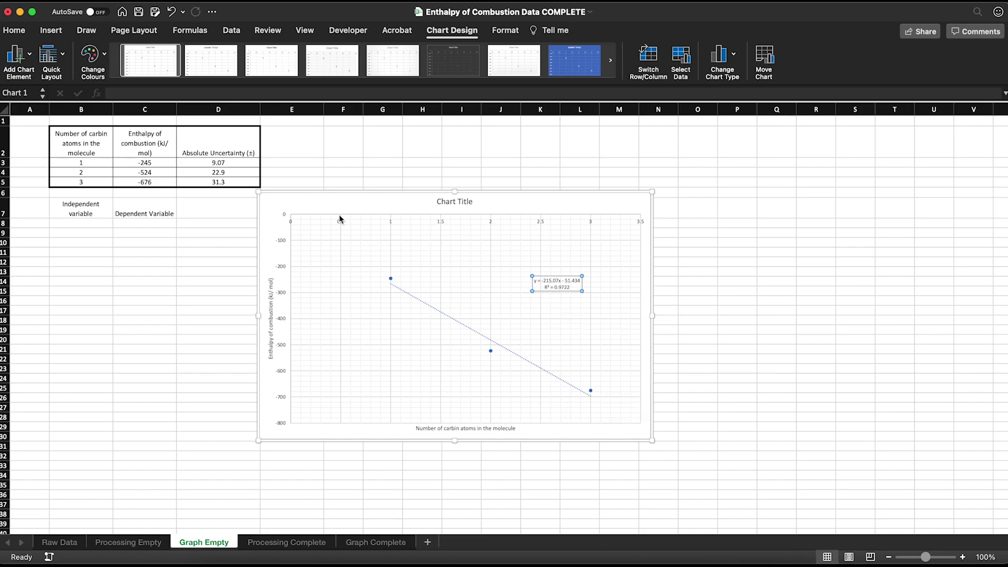
# Set the major unit of the chart's horizontal axis to 1.0.
pyautogui.doubleClick(289, 218)
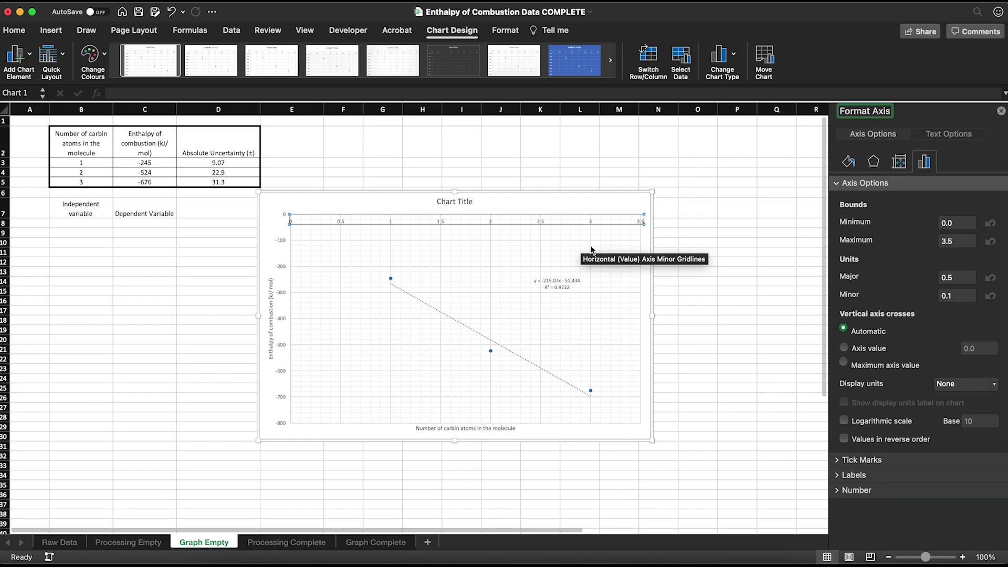
pyautogui.click(972, 278)
pyautogui.press('BackSpace')
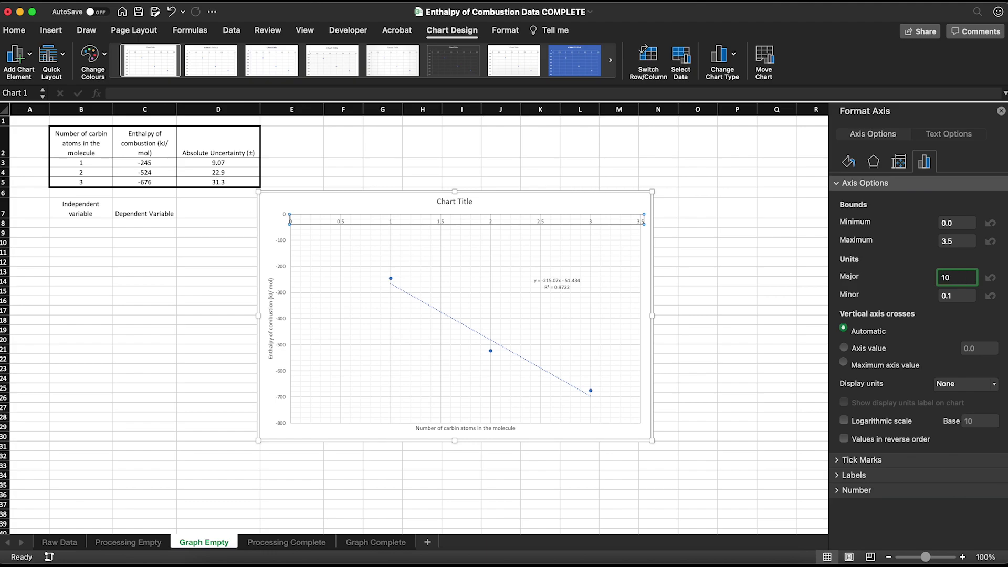
pyautogui.write('1')
pyautogui.press('Return')
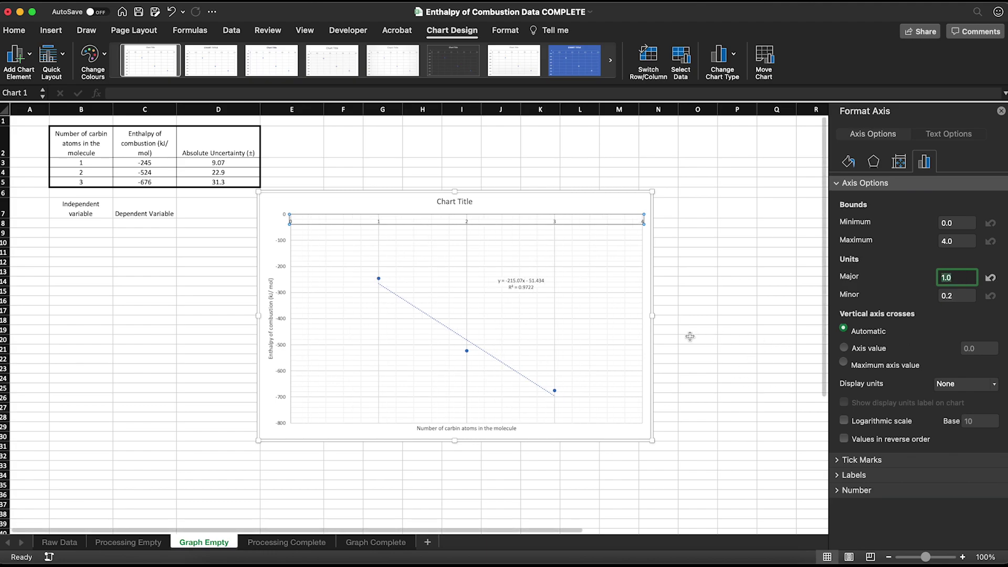
pyautogui.click(578, 342)
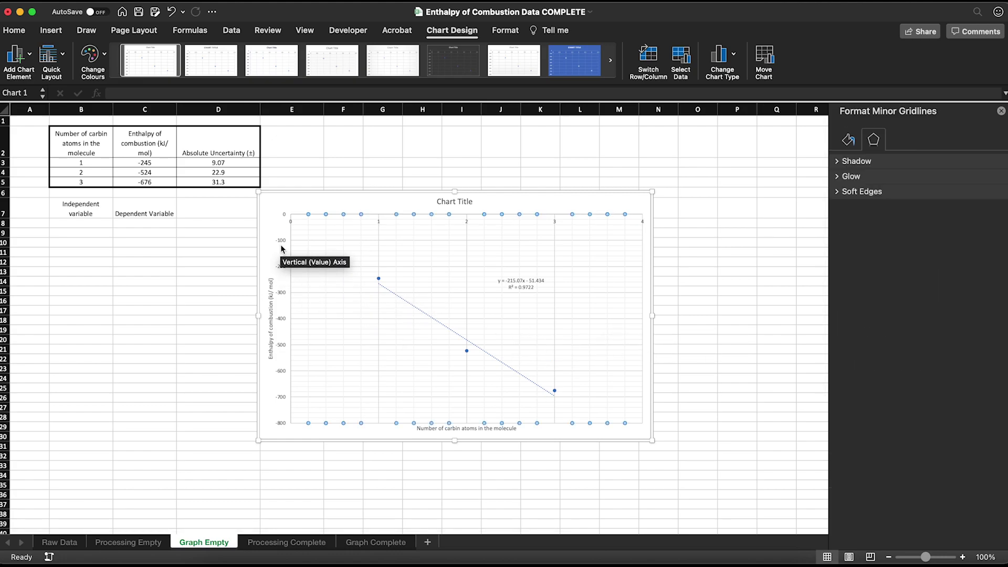
# Set the chart title to "Graph detailing number of carbon atoms in primary alcohol chains vs. The enthalpy of combustion".
pyautogui.click(454, 202)
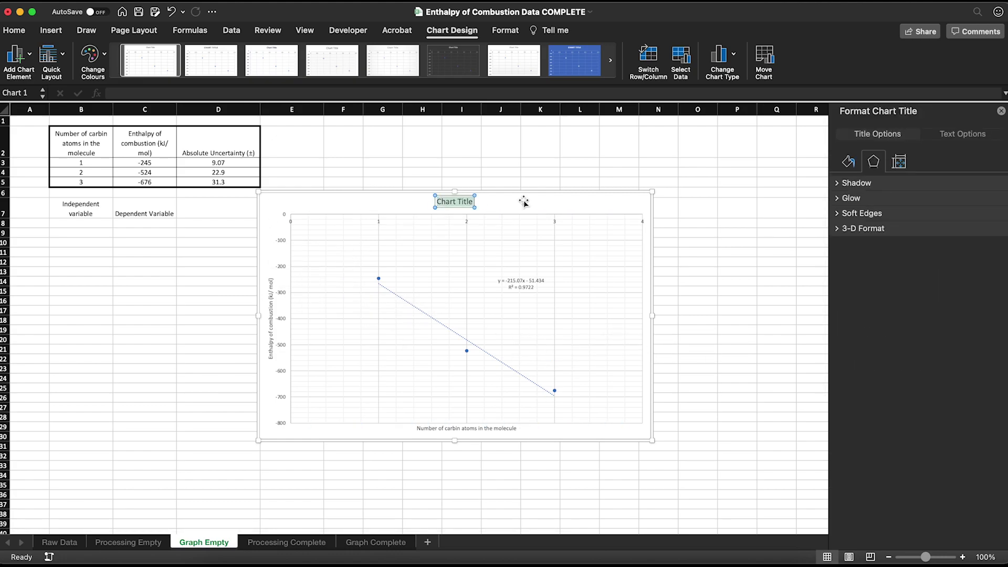
pyautogui.write('Graph detai')
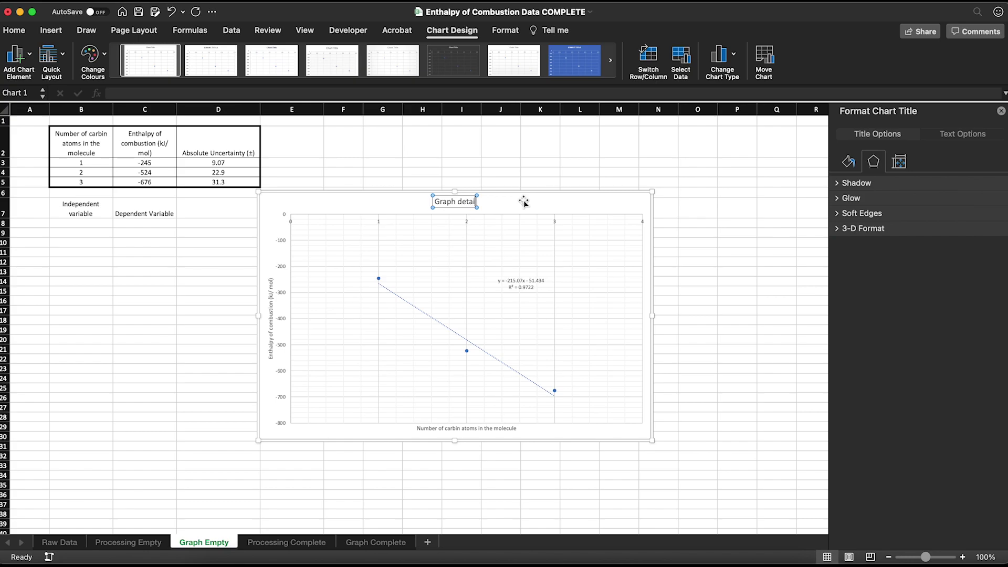
pyautogui.write('ling number of car')
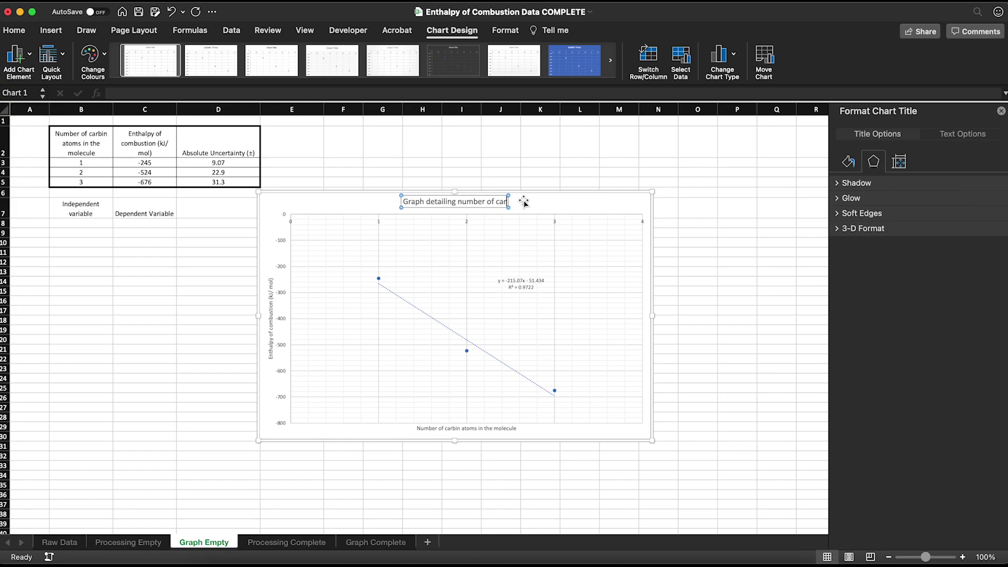
pyautogui.write('bon atoms in the')
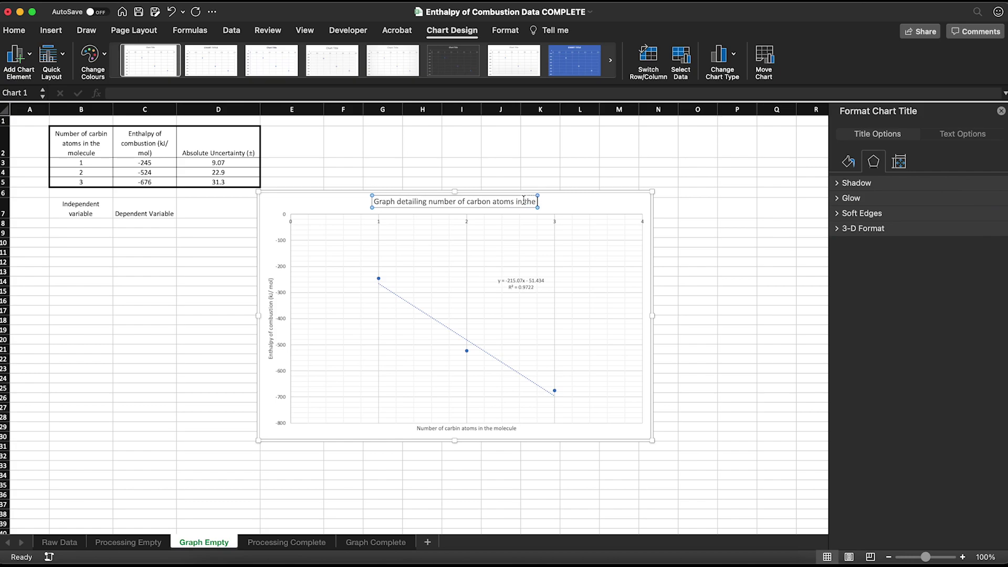
pyautogui.press('BackSpace')
pyautogui.press('BackSpace')
pyautogui.press('BackSpace')
pyautogui.write('prim')
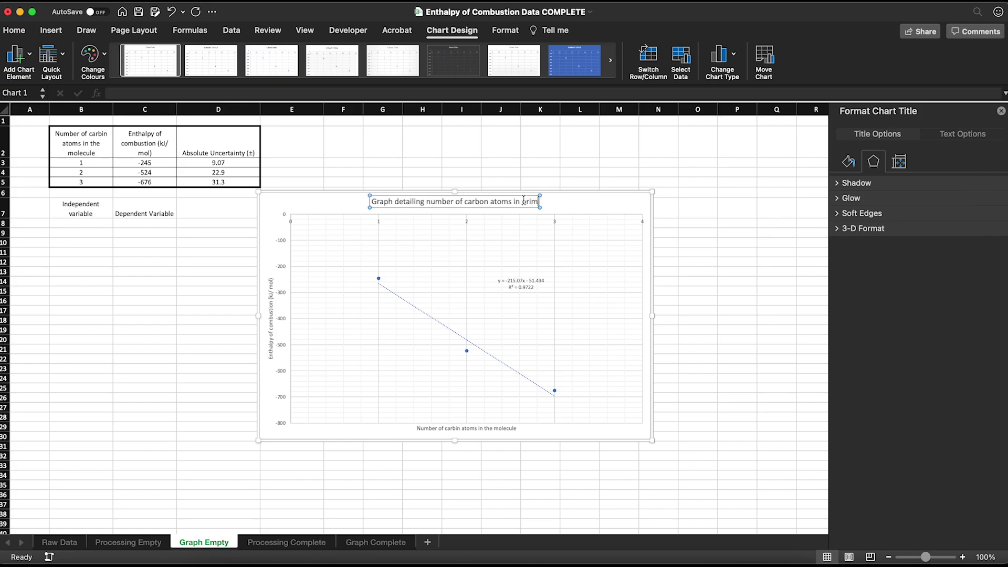
pyautogui.write('ary alcohol cha')
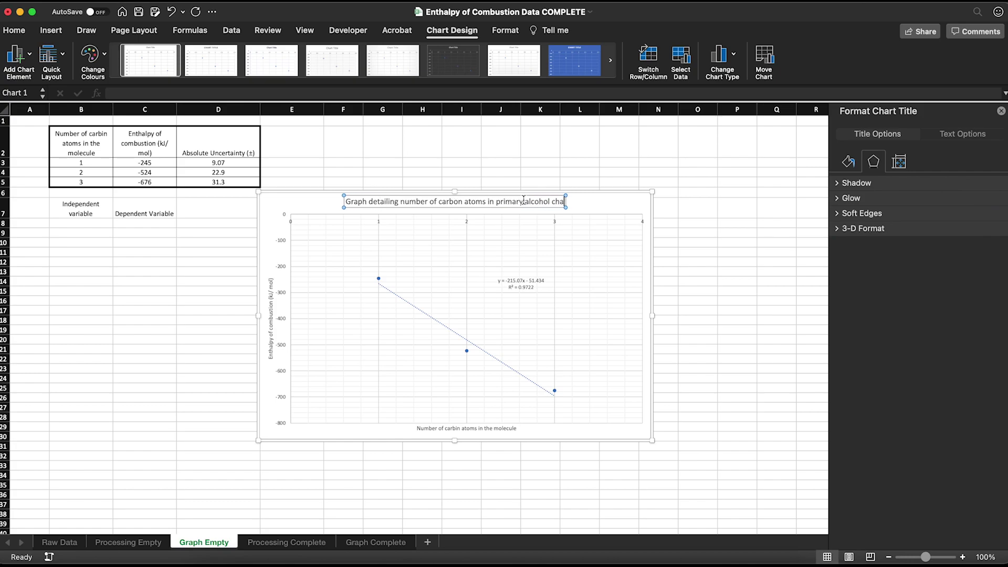
pyautogui.write('ins vs.')
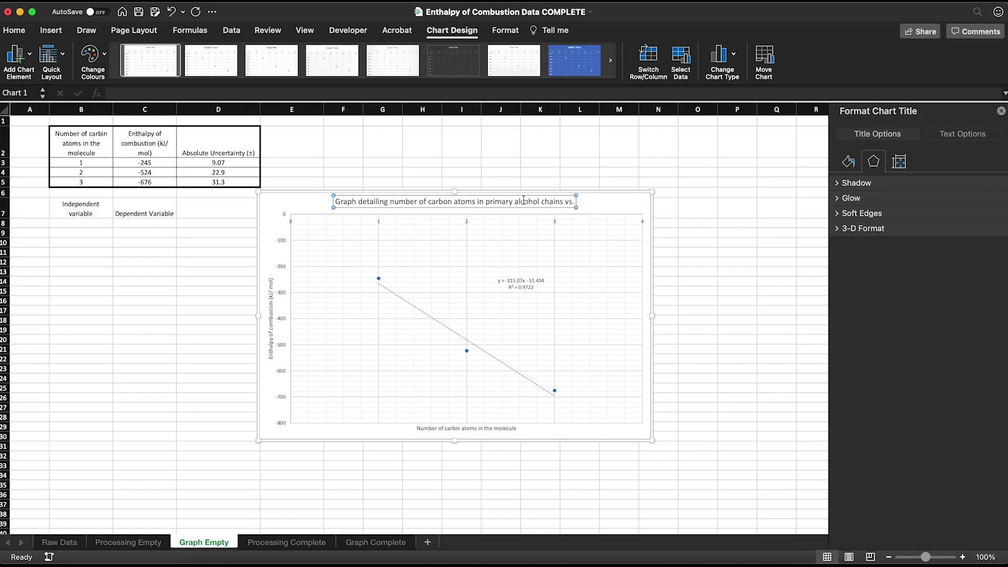
pyautogui.write(' The en')
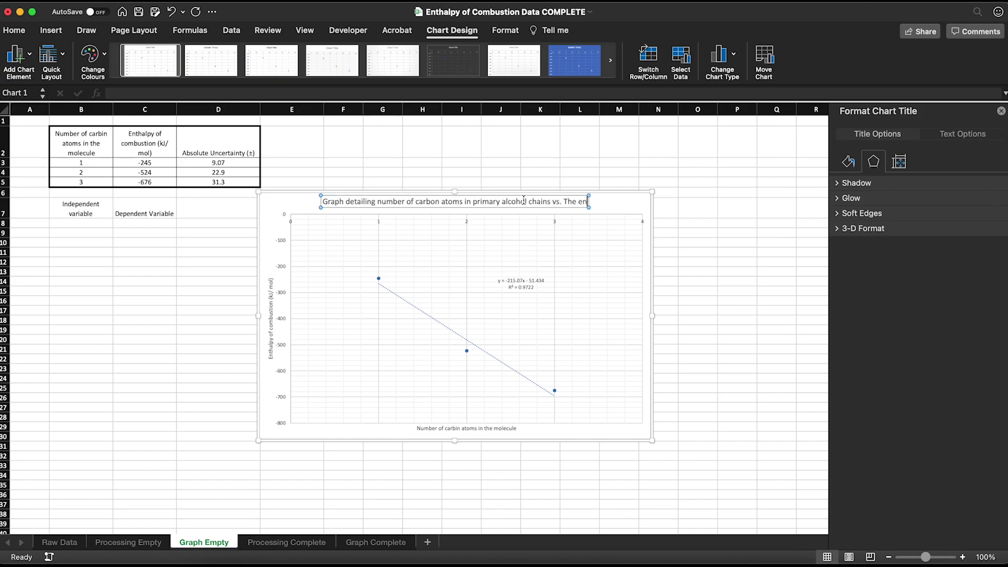
pyautogui.write('thalpy of combustion')
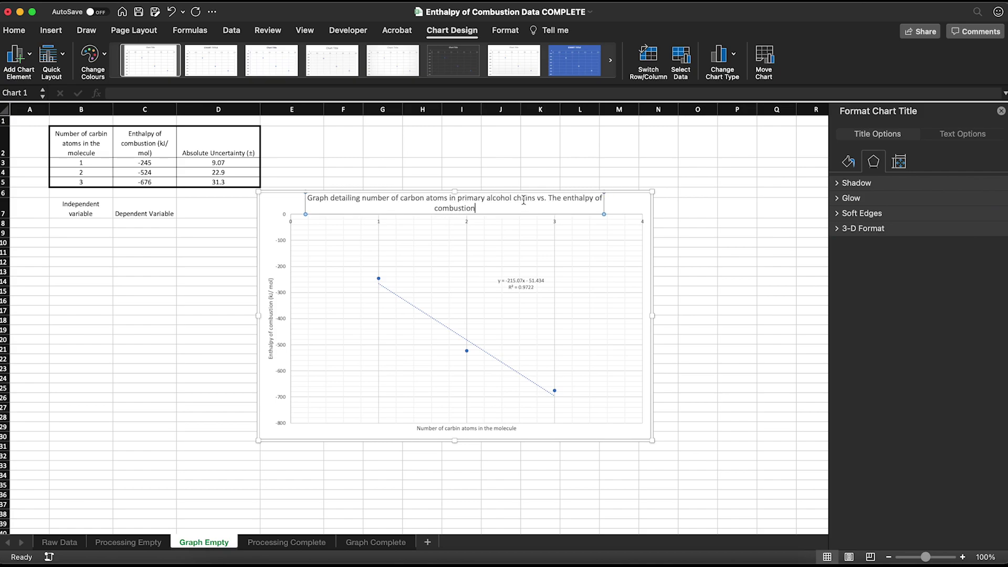
# Change the capitalised "The" in the chart title to lowercase "the" and finish editing the title.
pyautogui.click(554, 199)
pyautogui.press('BackSpace')
pyautogui.write('t')
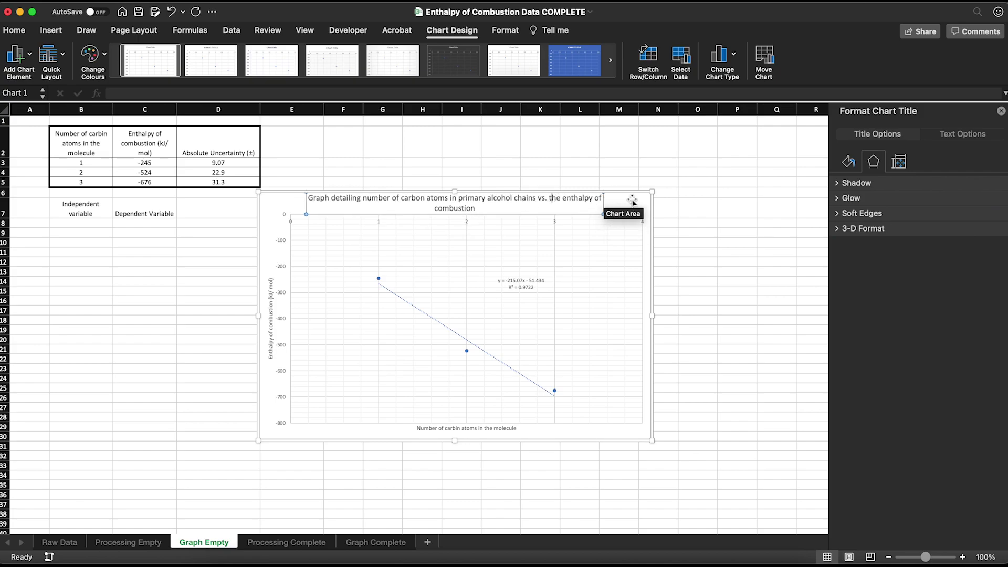
pyautogui.click(636, 213)
# Add error bars to the enthalpy data series and open their detailed formatting options.
pyautogui.click(378, 285)
pyautogui.click(31, 62)
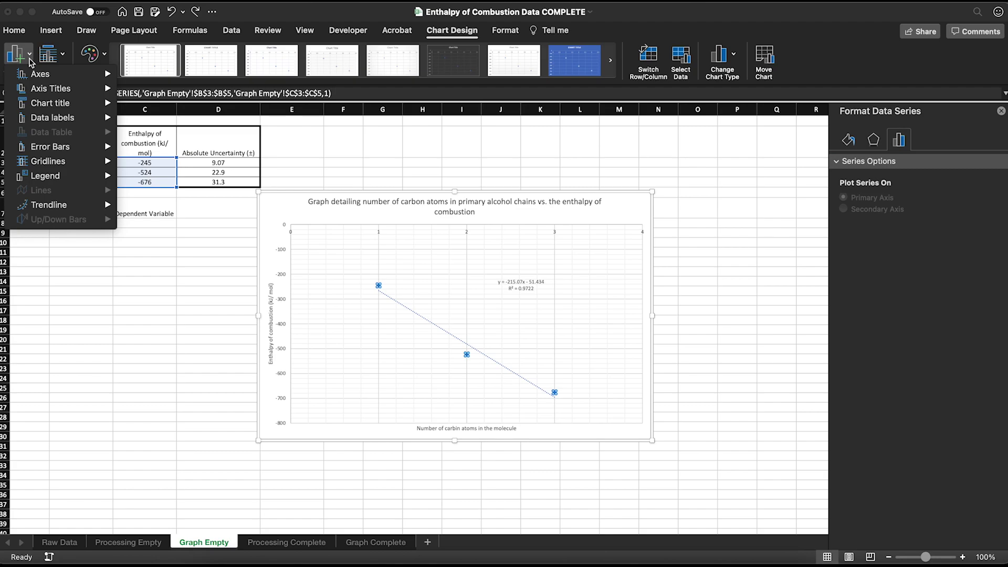
pyautogui.moveTo(74, 149)
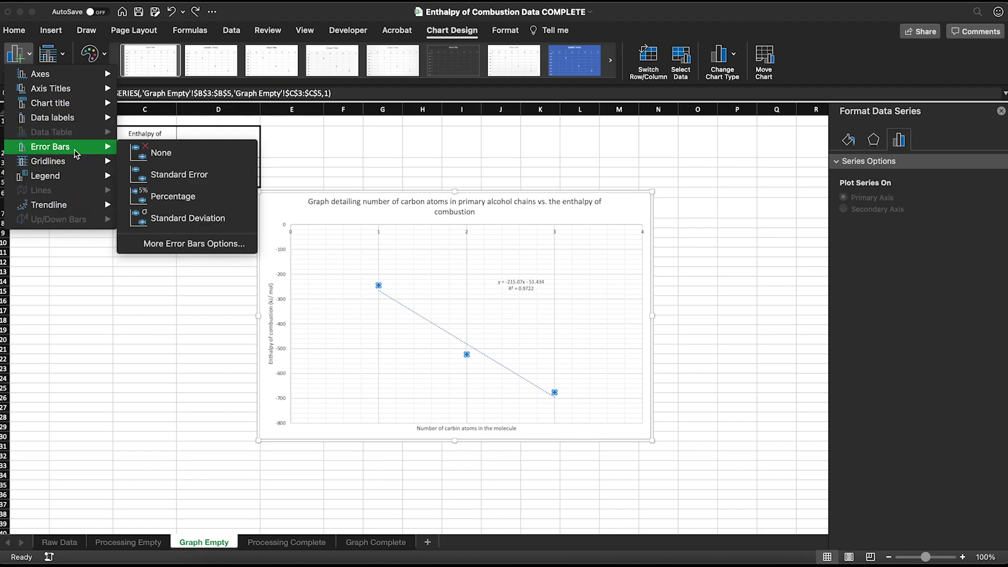
pyautogui.click(180, 244)
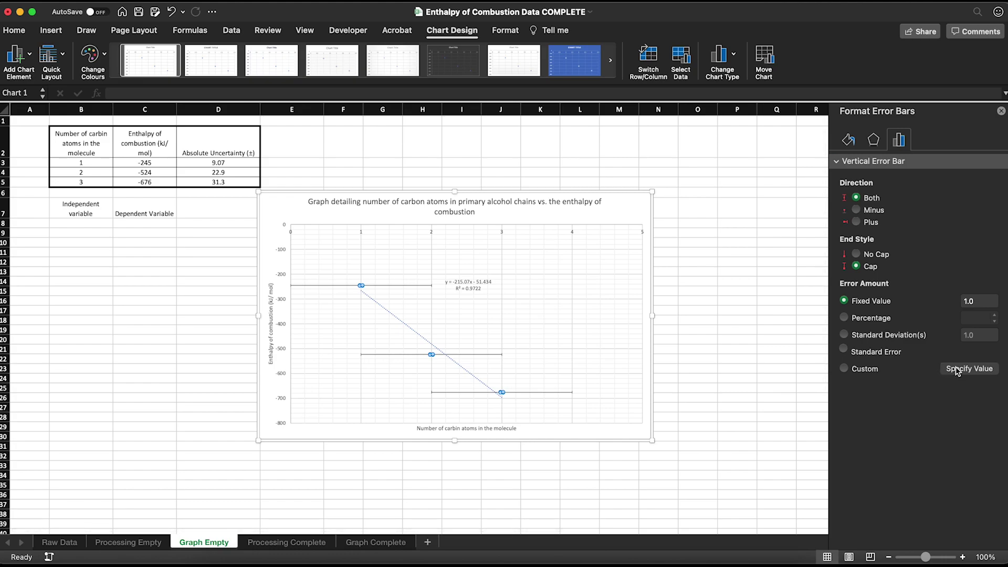
# Give the vertical error bars custom positive and negative values from the absolute uncertainties in D3:D5.
pyautogui.click(861, 367)
pyautogui.click(969, 368)
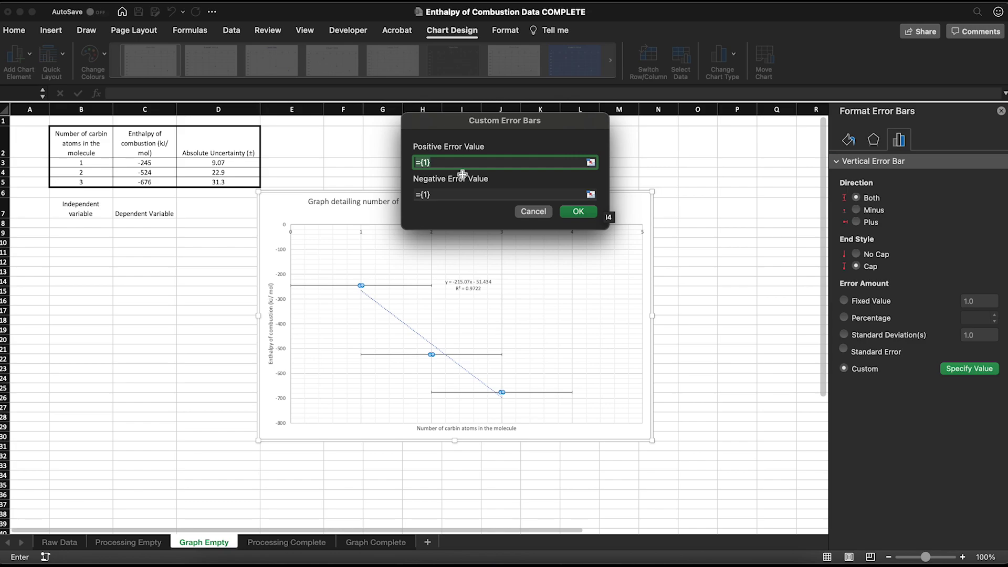
pyautogui.moveTo(218, 162); pyautogui.dragTo(218, 182)
pyautogui.click(471, 194)
pyautogui.tripleClick(471, 194)
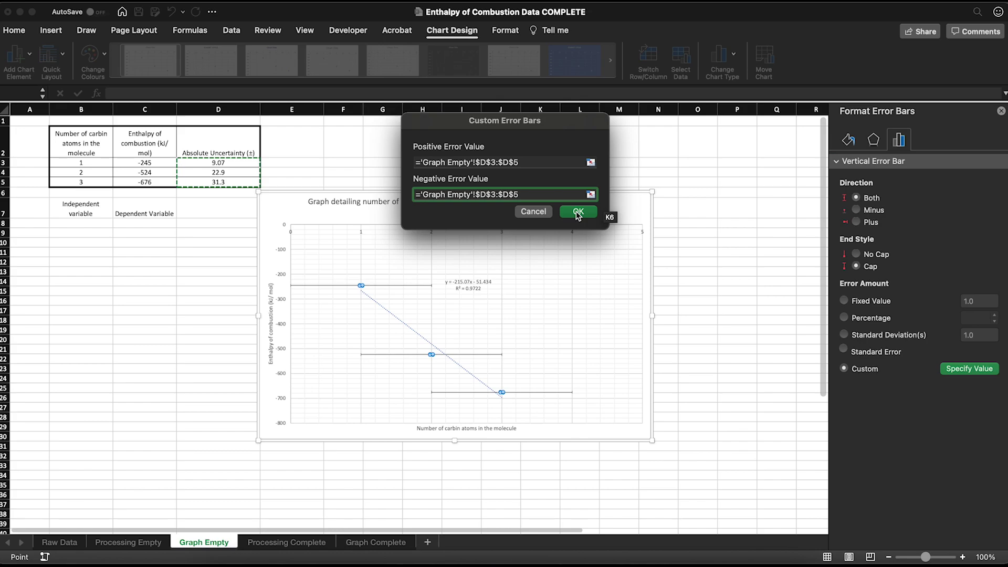
pyautogui.click(577, 212)
# Delete the horizontal error bars and enlarge the chart so it extends to about column R and row 36.
pyautogui.click(527, 389)
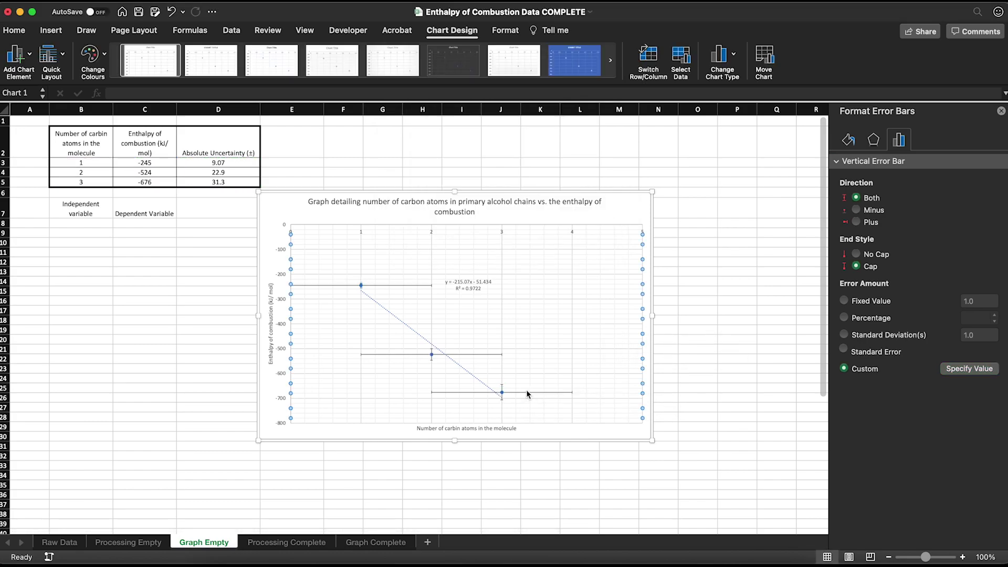
pyautogui.click(522, 392)
pyautogui.press('Delete')
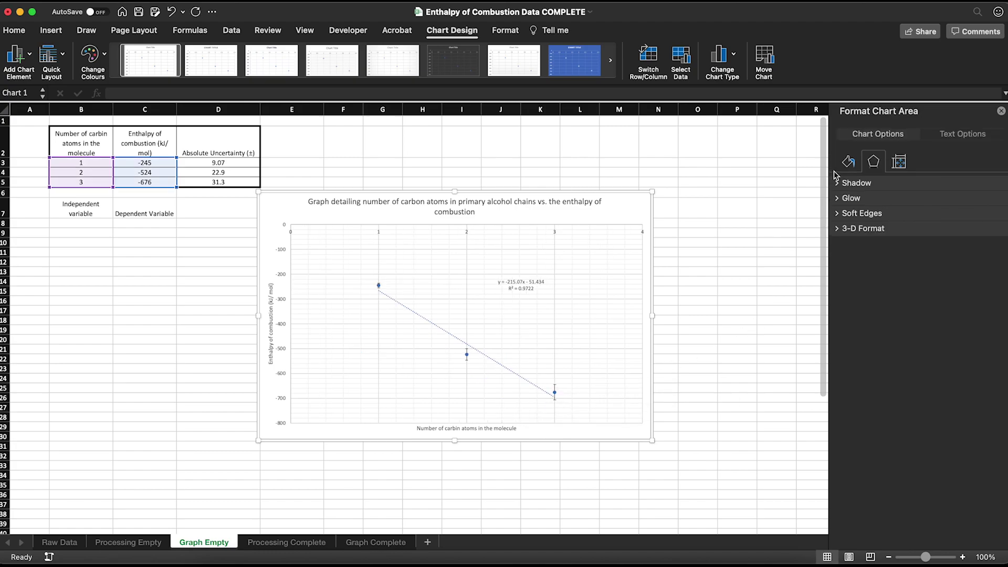
pyautogui.click(1001, 111)
pyautogui.moveTo(652, 440); pyautogui.dragTo(803, 495)
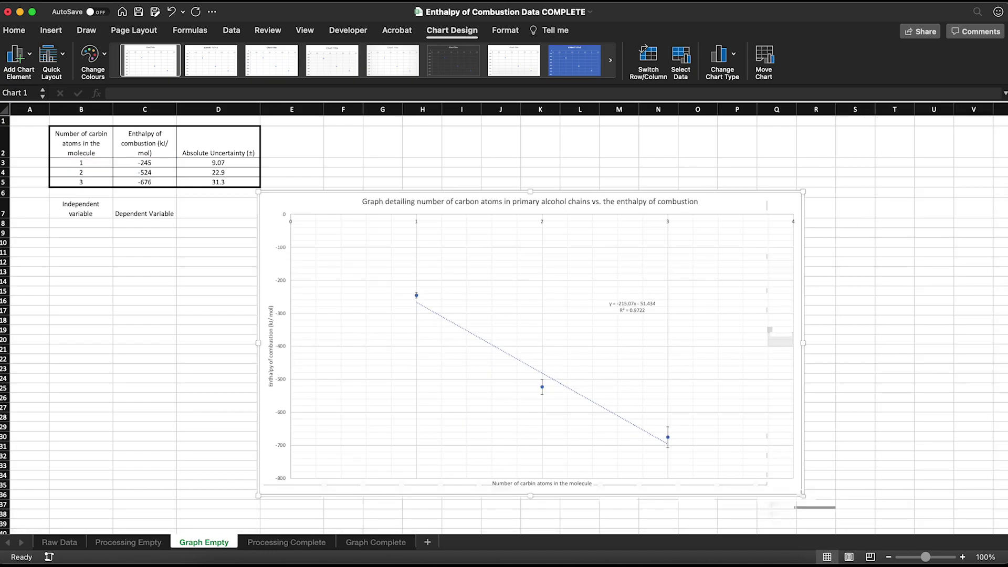